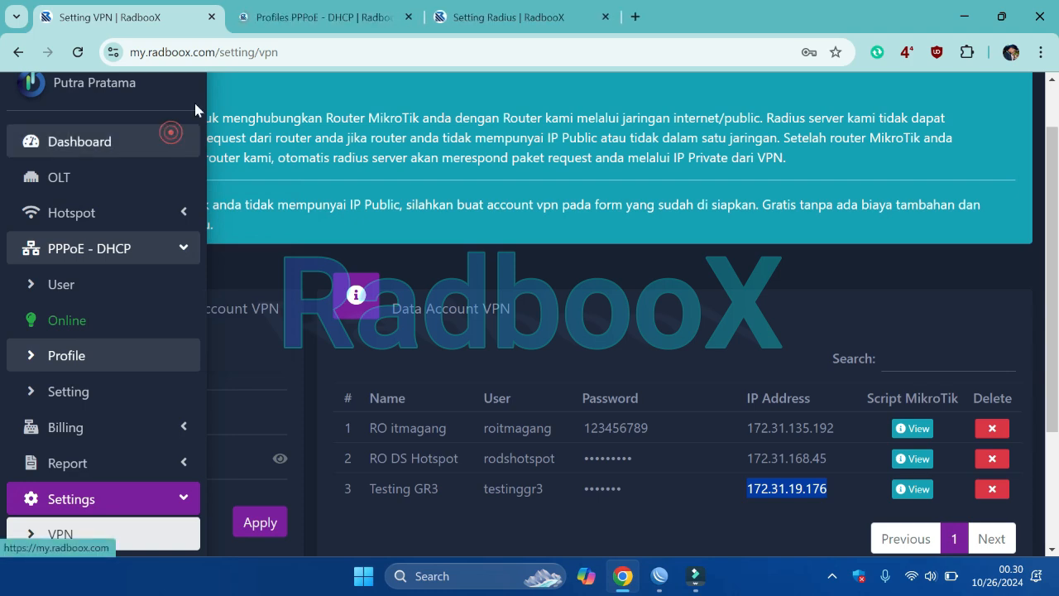
- On the Profiles PPPoE - DHCP page, start a new user profile and name it Paket Upto 10Mbps
{"action": "left_click", "coordinate": [283, 23]}
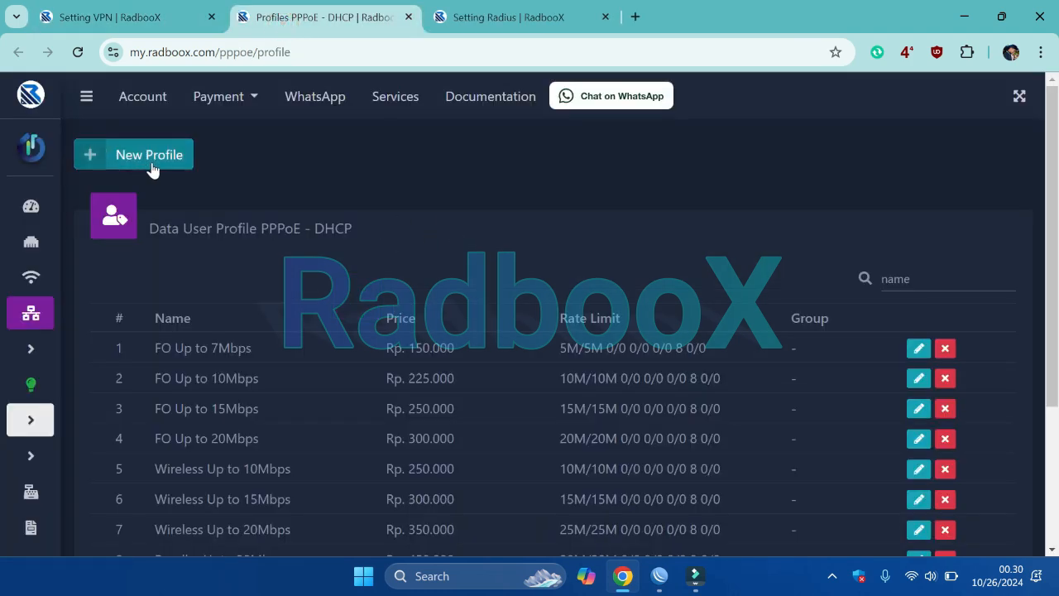
{"action": "scroll", "coordinate": [339, 245], "scroll_direction": "down", "scroll_amount": 2}
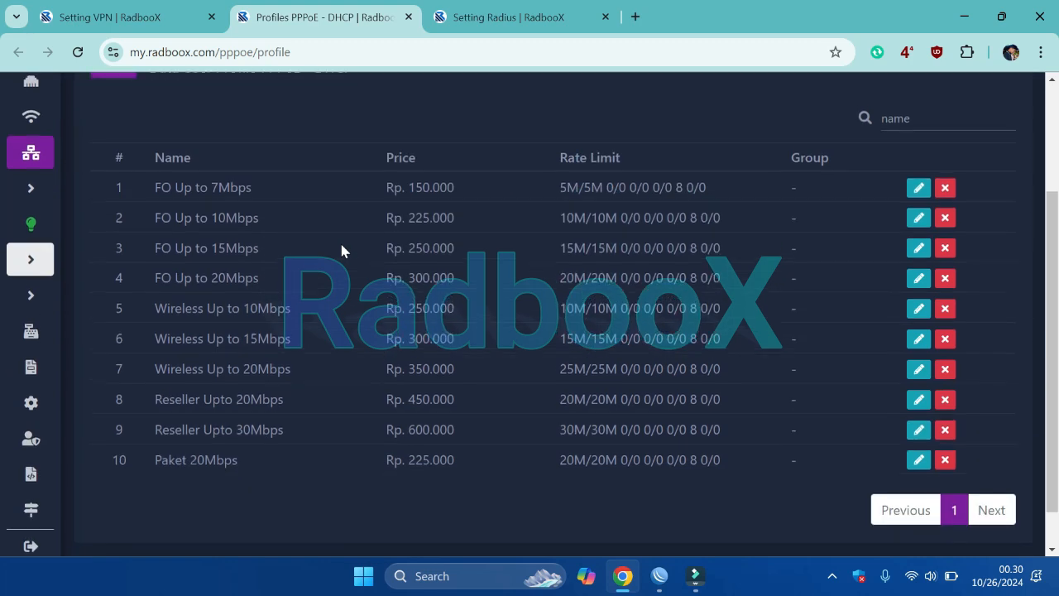
{"action": "scroll", "coordinate": [339, 245], "scroll_direction": "up", "scroll_amount": 2}
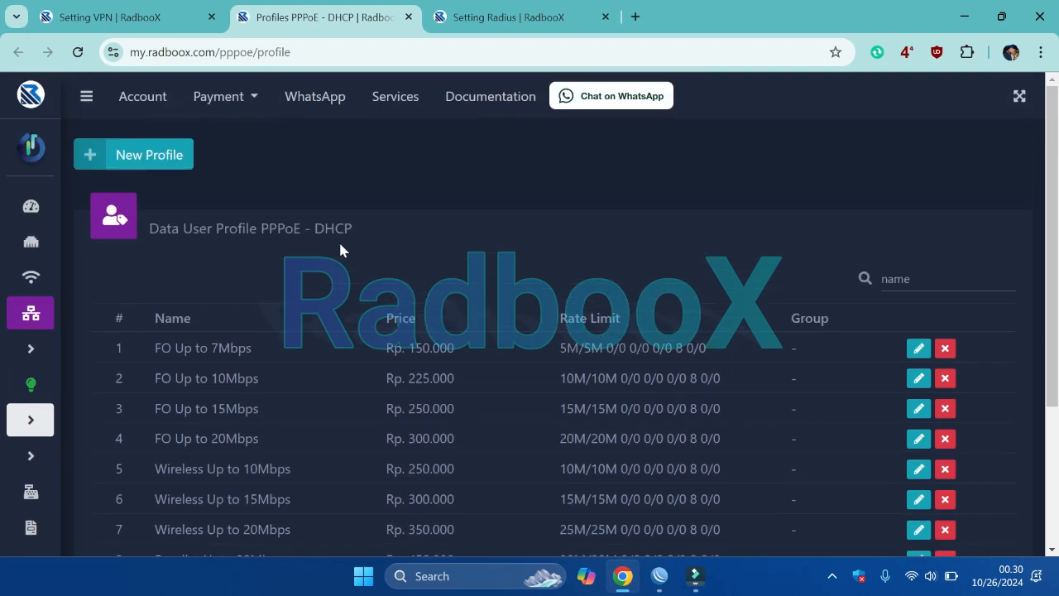
{"action": "left_click", "coordinate": [173, 159]}
{"action": "left_click", "coordinate": [447, 208]}
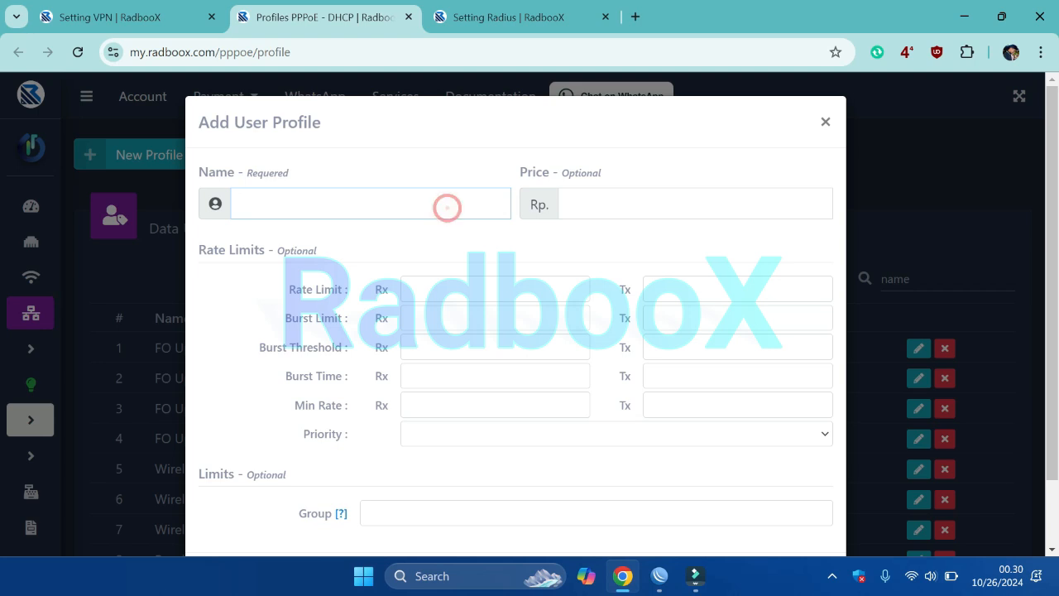
{"action": "type", "text": "Paket Upto"}
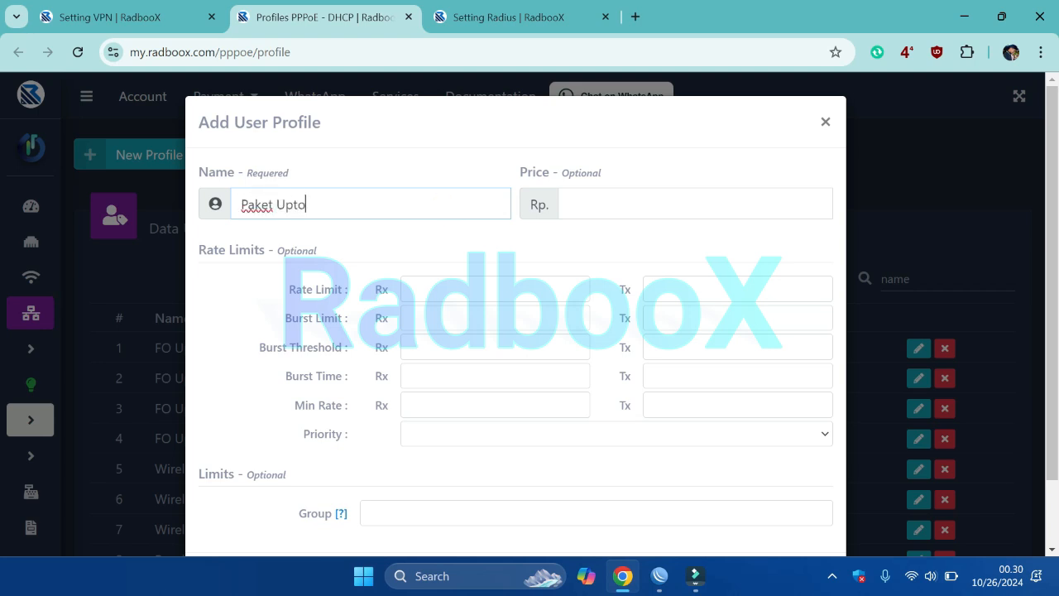
{"action": "type", "text": " 10Mbps"}
{"action": "left_click_drag", "start_coordinate": [390, 204], "coordinate": [247, 205]}
{"action": "left_click", "coordinate": [359, 204]}
{"action": "left_click_drag", "start_coordinate": [239, 204], "coordinate": [358, 204]}
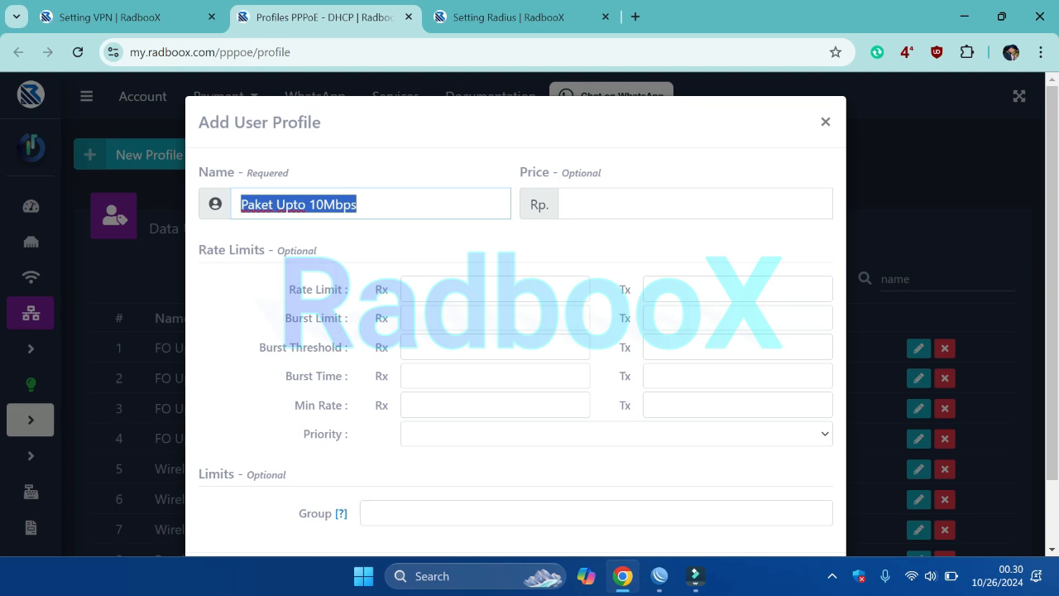
{"action": "left_click", "coordinate": [388, 206]}
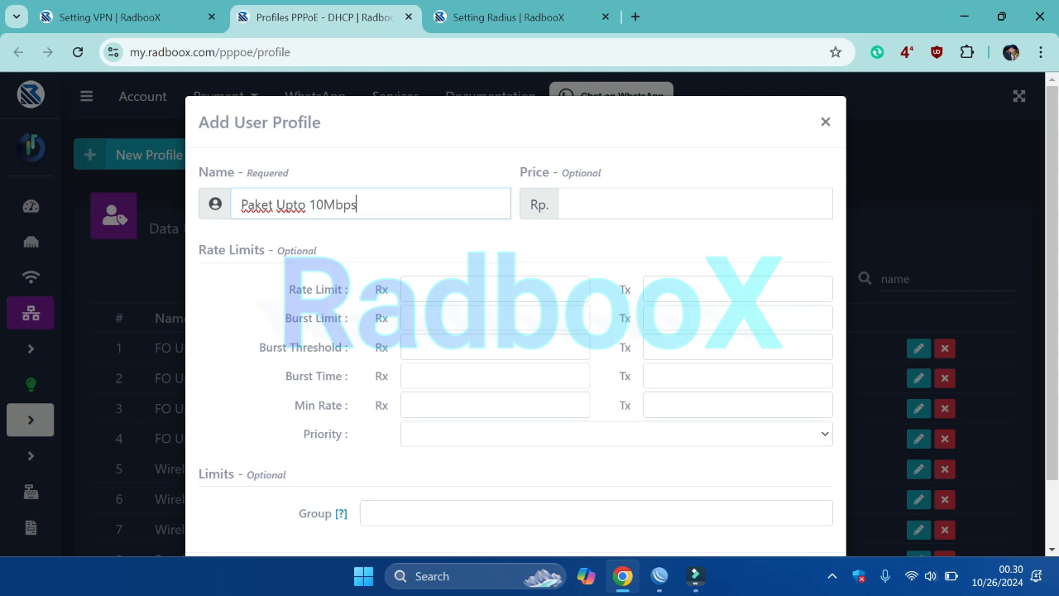
- Set the new profile's price to Rp. 200.000
{"action": "left_click", "coordinate": [606, 203]}
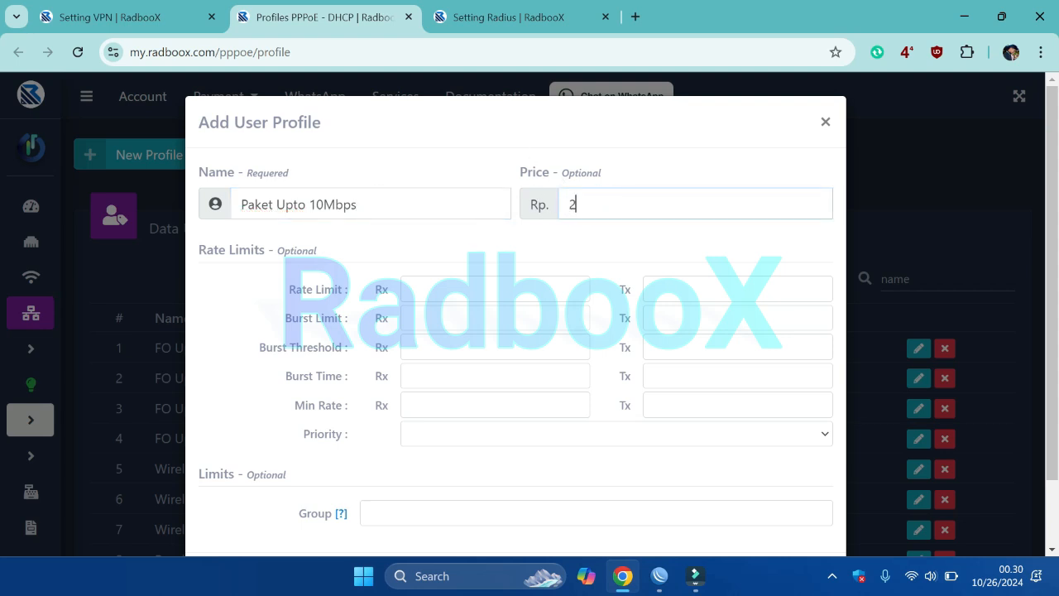
{"action": "type", "text": "20.0000"}
{"action": "left_click", "coordinate": [635, 203]}
{"action": "scroll", "coordinate": [635, 204], "scroll_direction": "down", "scroll_amount": 2}
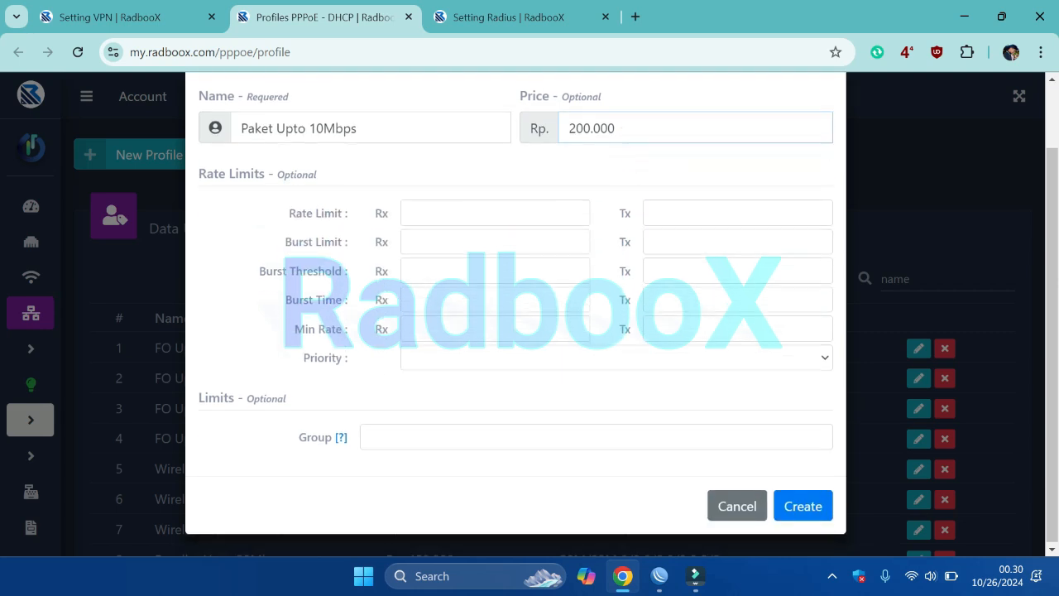
{"action": "scroll", "coordinate": [635, 204], "scroll_direction": "up", "scroll_amount": 2}
{"action": "double_click", "coordinate": [569, 204]}
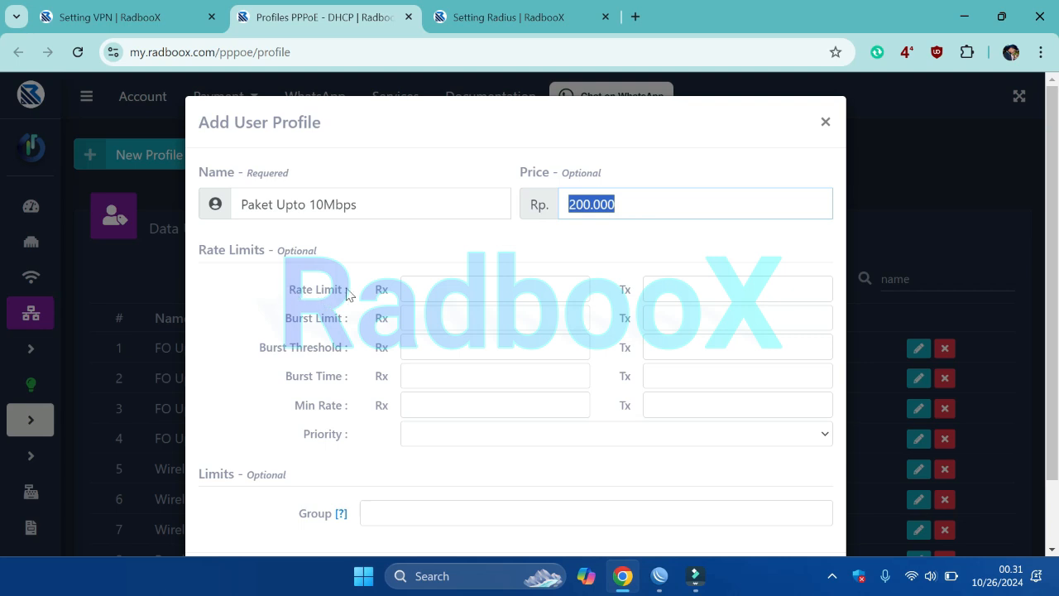
- Set the profile's rate limit to 10M for both Rx and Tx
{"action": "left_click", "coordinate": [408, 289]}
{"action": "left_click", "coordinate": [419, 286]}
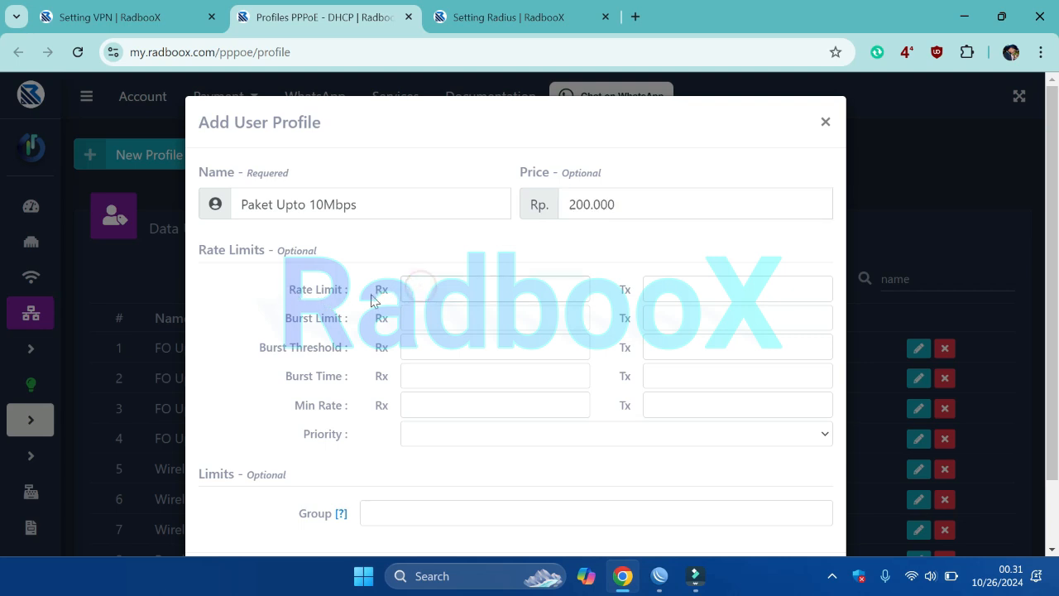
{"action": "left_click", "coordinate": [452, 289]}
{"action": "left_click", "coordinate": [654, 288]}
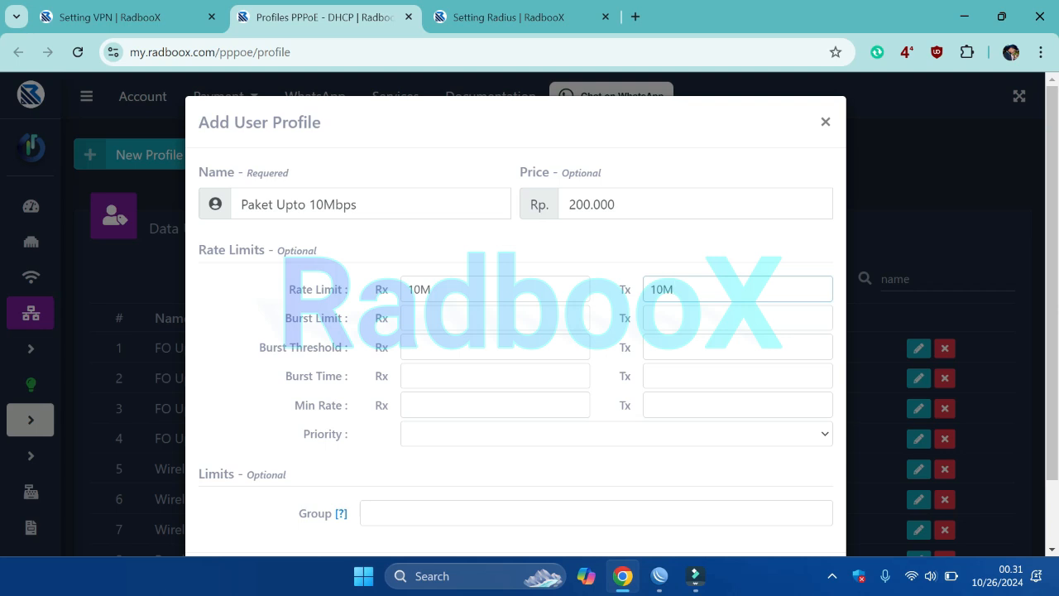
- Examine the Rx and Tx rate limit values in the new profile form
{"action": "scroll", "coordinate": [515, 331], "scroll_direction": "down", "scroll_amount": 1}
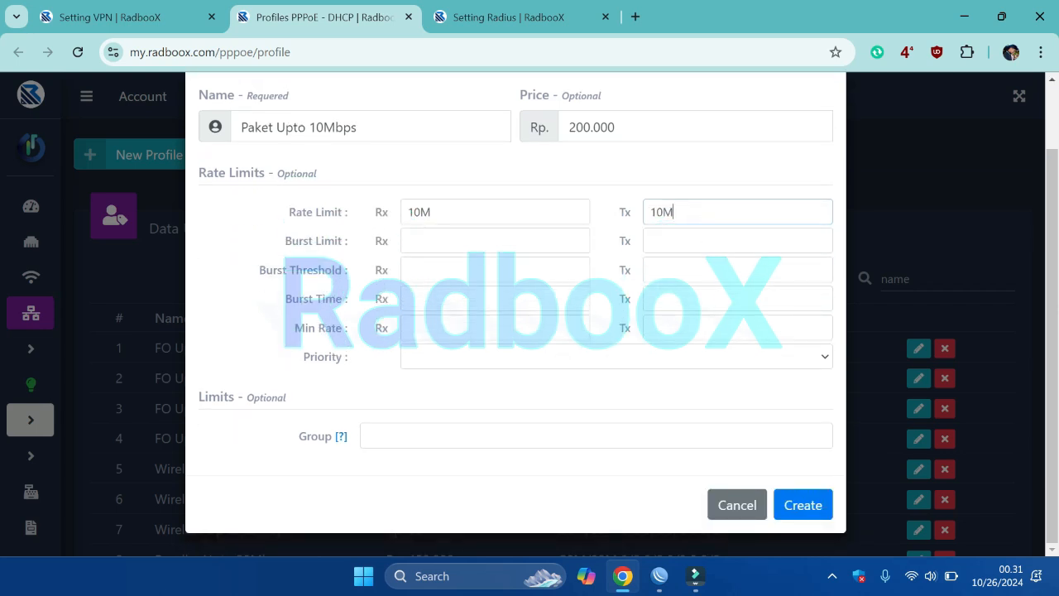
{"action": "left_click_drag", "start_coordinate": [279, 212], "coordinate": [636, 216]}
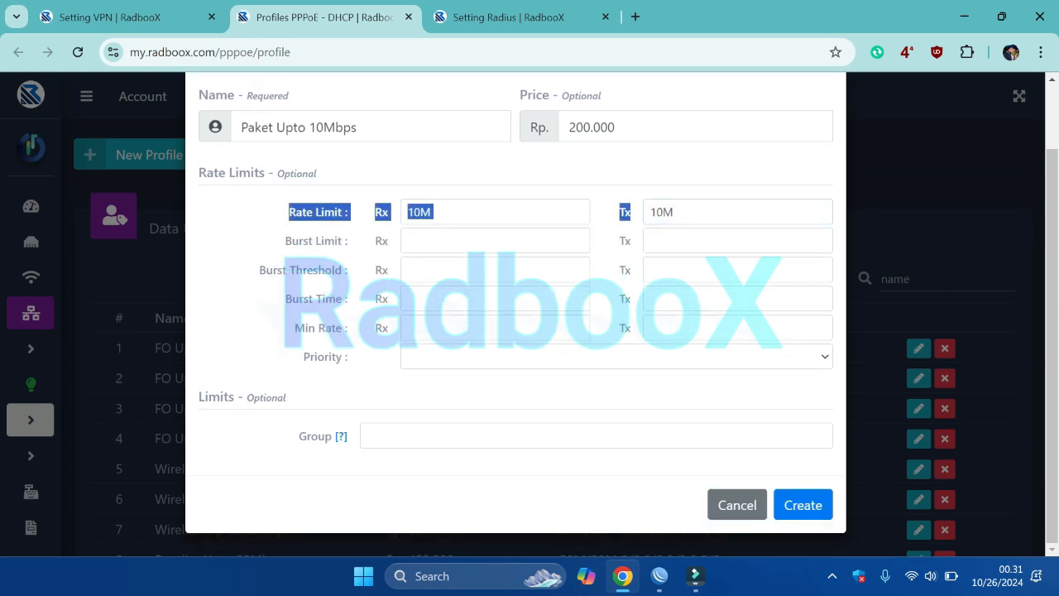
{"action": "left_click", "coordinate": [487, 209]}
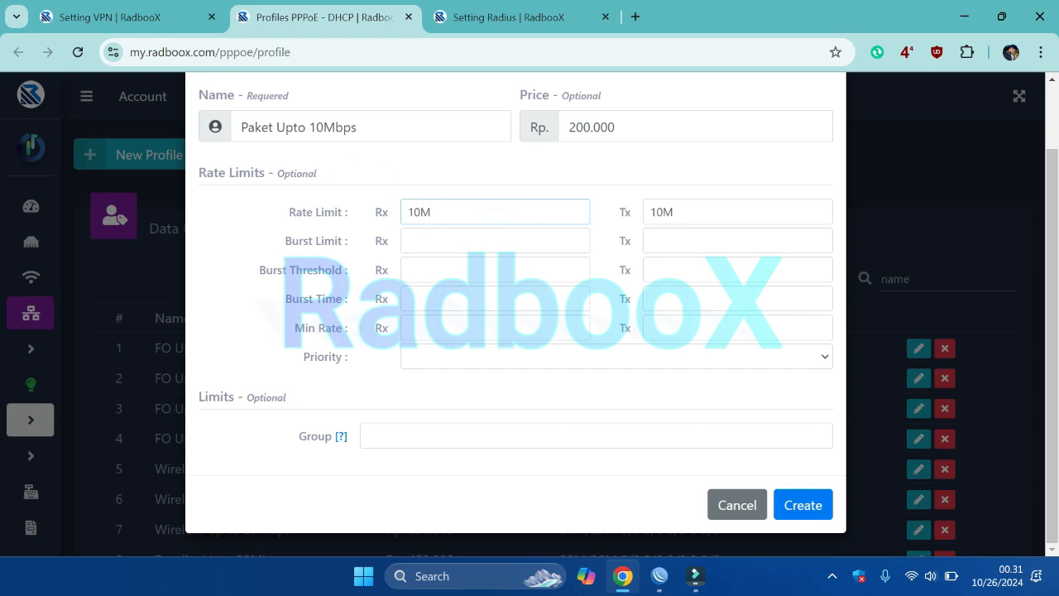
{"action": "double_click", "coordinate": [439, 213]}
{"action": "left_click", "coordinate": [443, 214]}
{"action": "double_click", "coordinate": [419, 205]}
{"action": "left_click", "coordinate": [446, 213]}
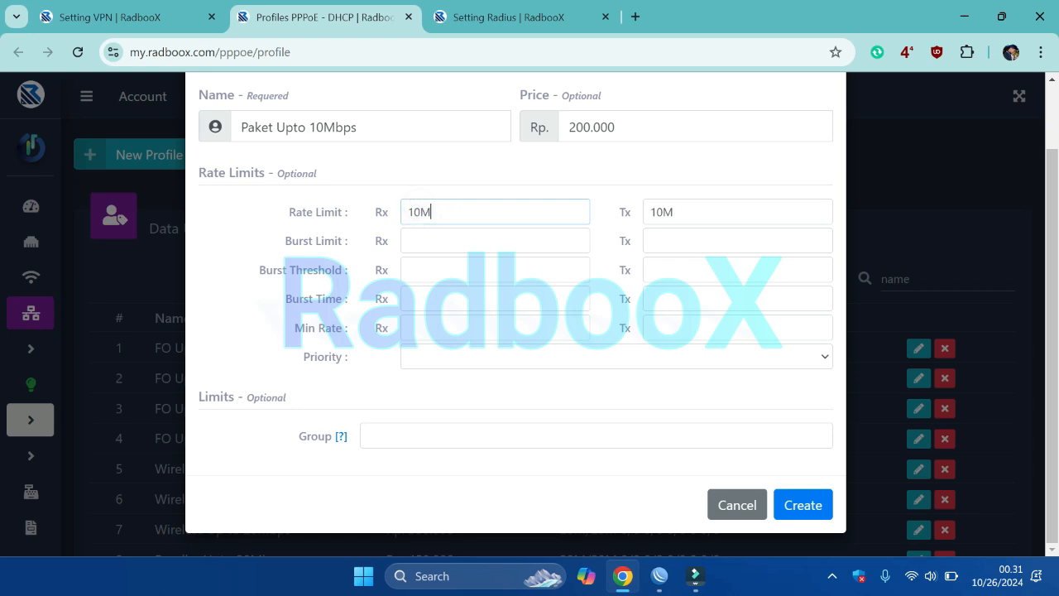
{"action": "double_click", "coordinate": [651, 212]}
{"action": "left_click", "coordinate": [678, 213]}
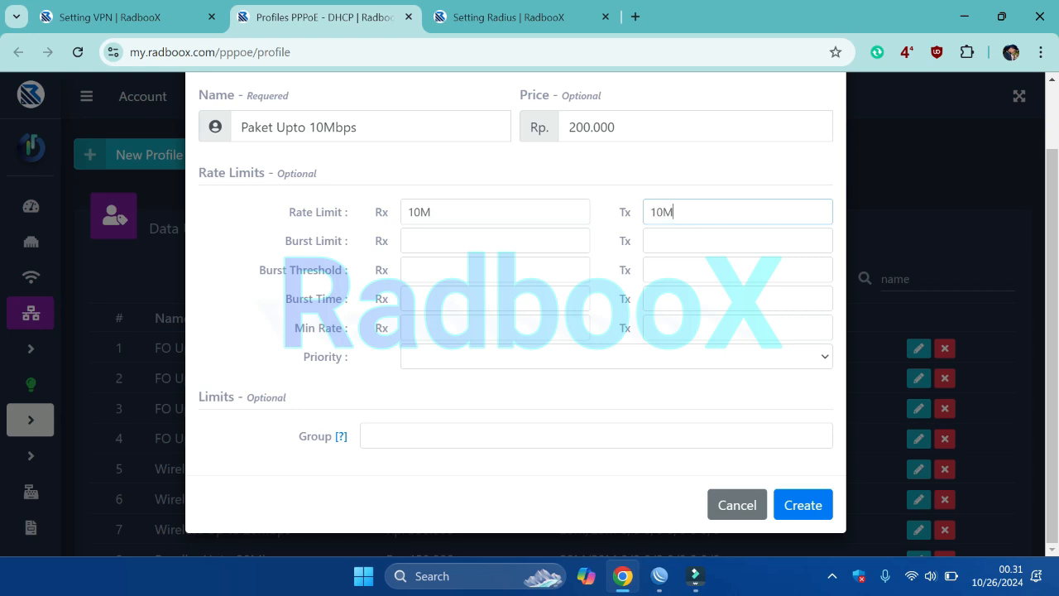
{"action": "left_click", "coordinate": [653, 212]}
{"action": "double_click", "coordinate": [683, 214]}
{"action": "left_click", "coordinate": [416, 244]}
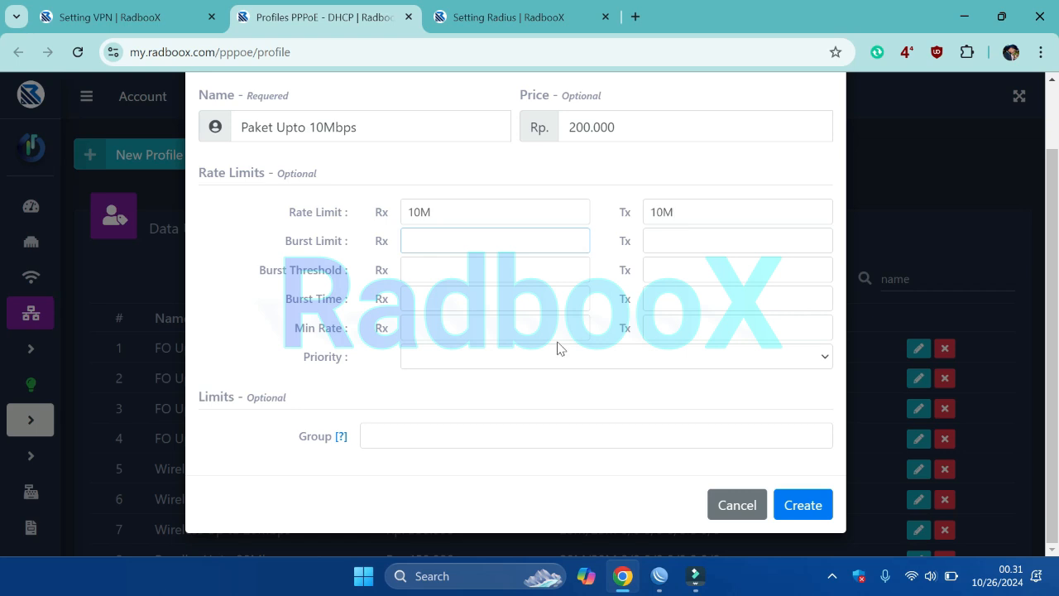
{"action": "scroll", "coordinate": [571, 290], "scroll_direction": "up", "scroll_amount": 1}
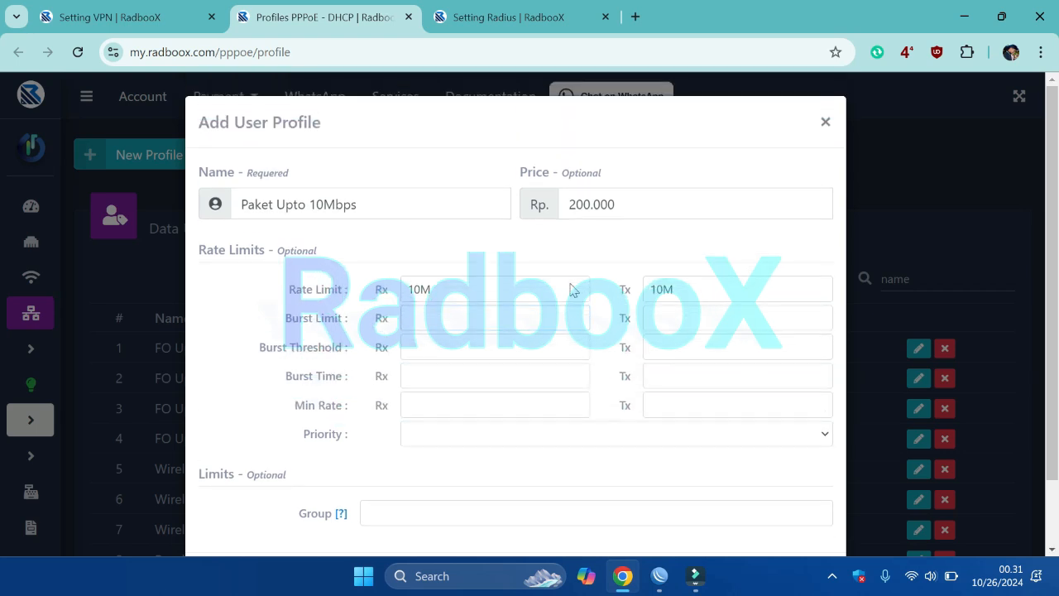
{"action": "scroll", "coordinate": [571, 290], "scroll_direction": "down", "scroll_amount": 1}
{"action": "scroll", "coordinate": [571, 290], "scroll_direction": "up", "scroll_amount": 1}
{"action": "double_click", "coordinate": [409, 290]}
{"action": "double_click", "coordinate": [693, 290]}
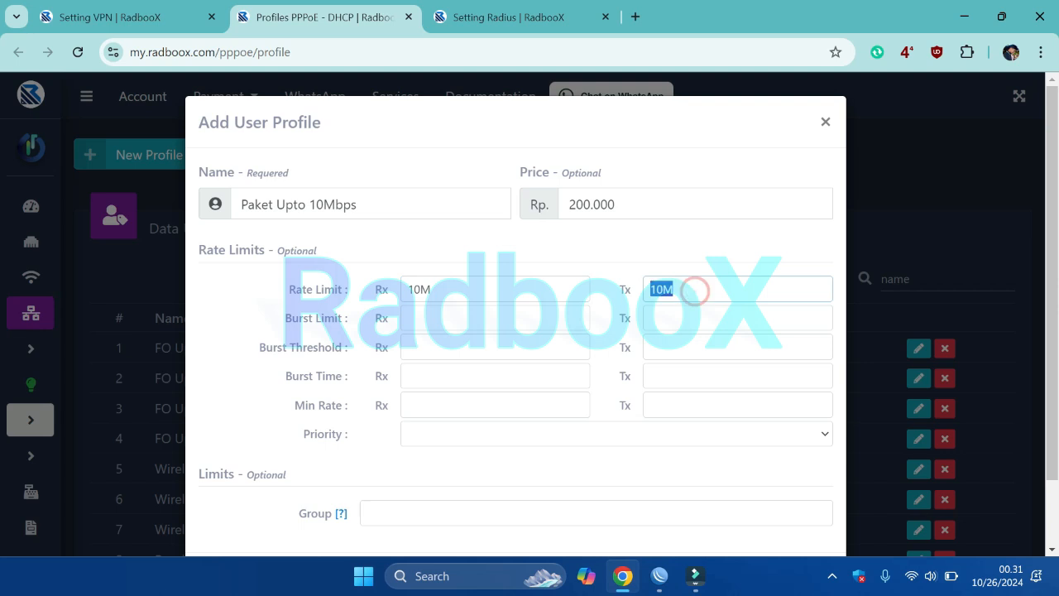
- Review the profile's optional burst limit, burst threshold, burst time, min rate, priority and group settings
{"action": "scroll", "coordinate": [437, 321], "scroll_direction": "down", "scroll_amount": 1}
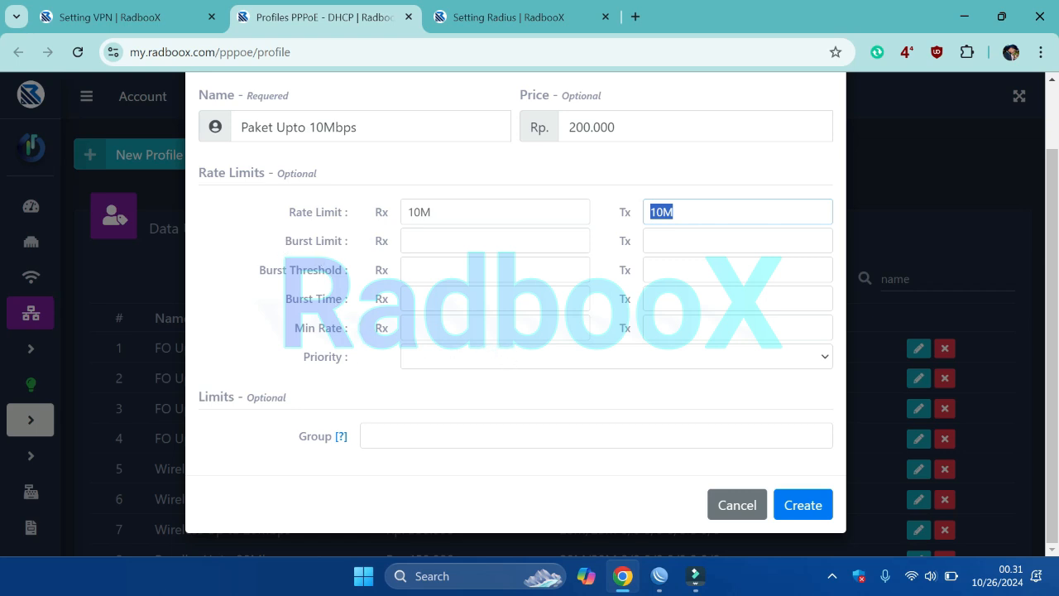
{"action": "triple_click", "coordinate": [286, 240]}
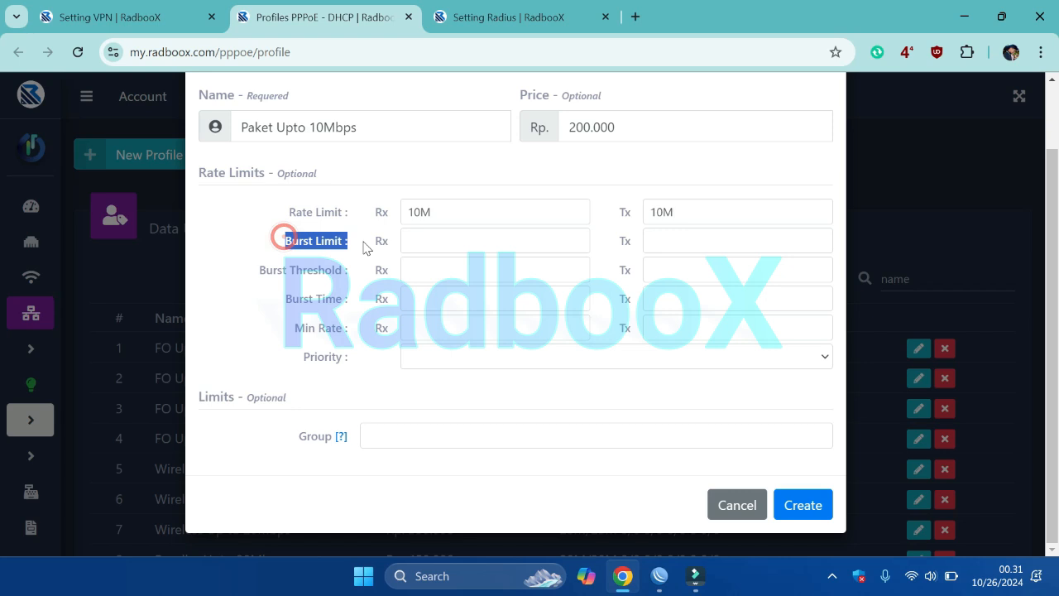
{"action": "triple_click", "coordinate": [261, 271]}
{"action": "left_click", "coordinate": [273, 305]}
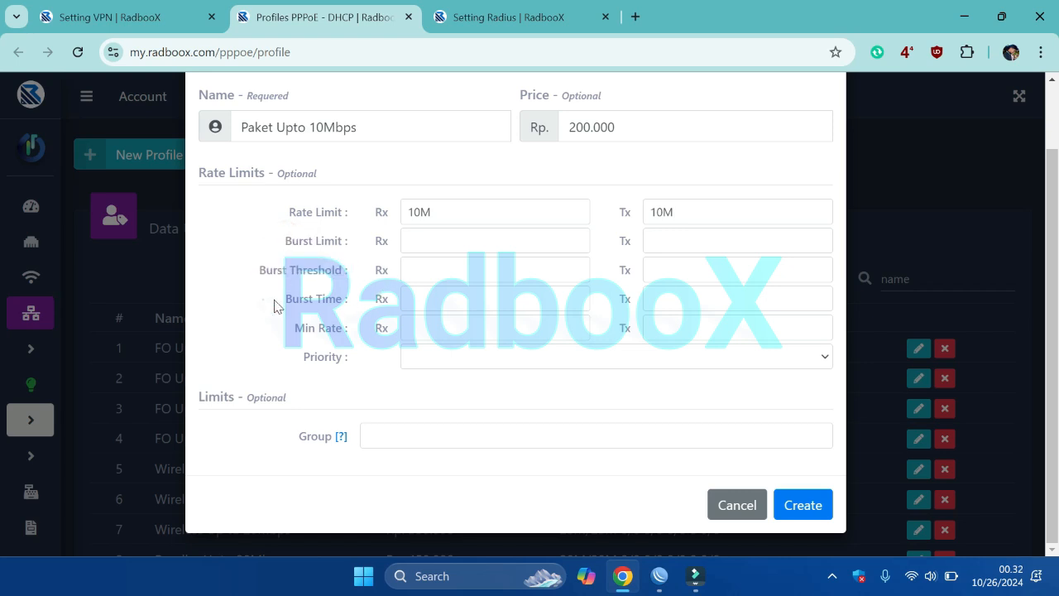
{"action": "triple_click", "coordinate": [263, 299]}
{"action": "left_click", "coordinate": [289, 331]}
{"action": "triple_click", "coordinate": [286, 326]}
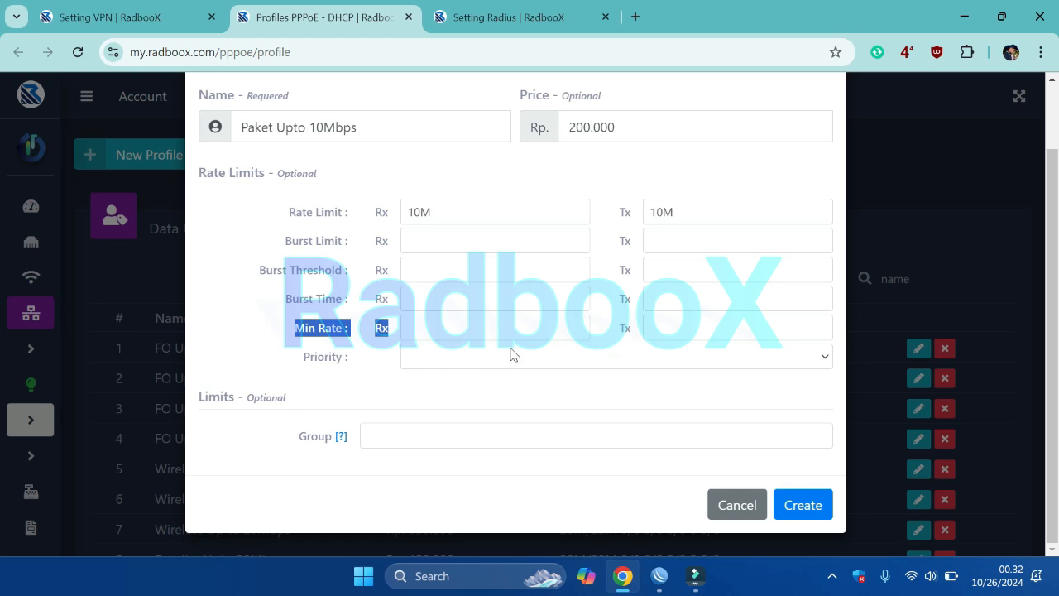
{"action": "left_click", "coordinate": [482, 359]}
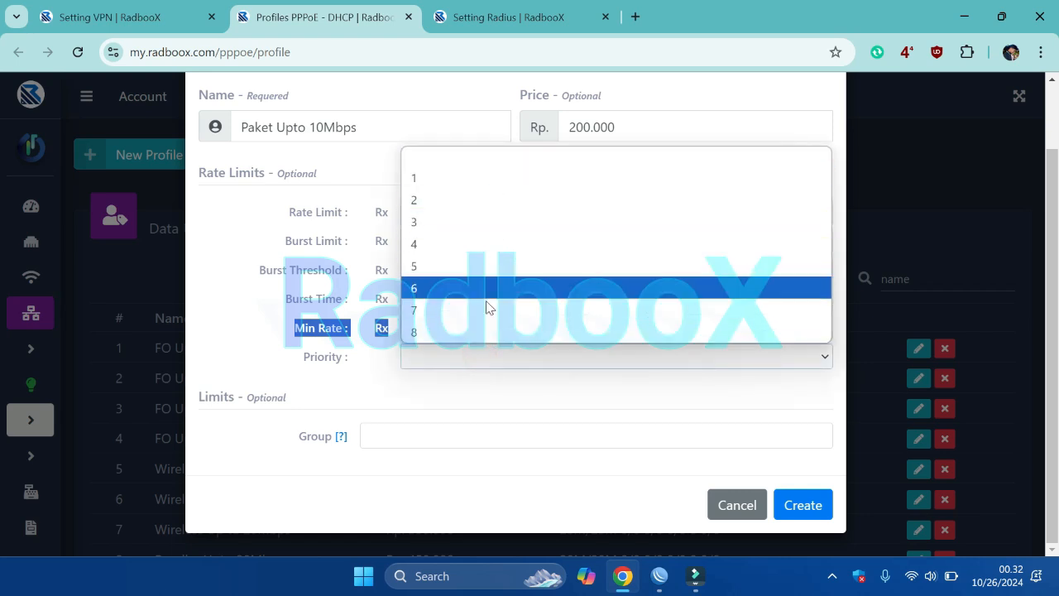
{"action": "left_click", "coordinate": [370, 383]}
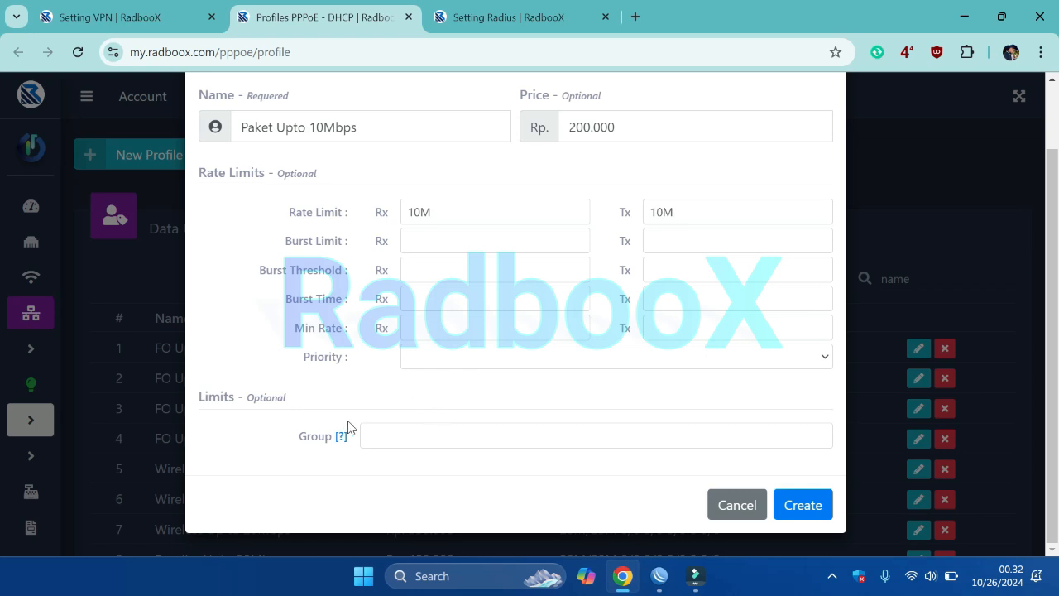
{"action": "triple_click", "coordinate": [283, 210]}
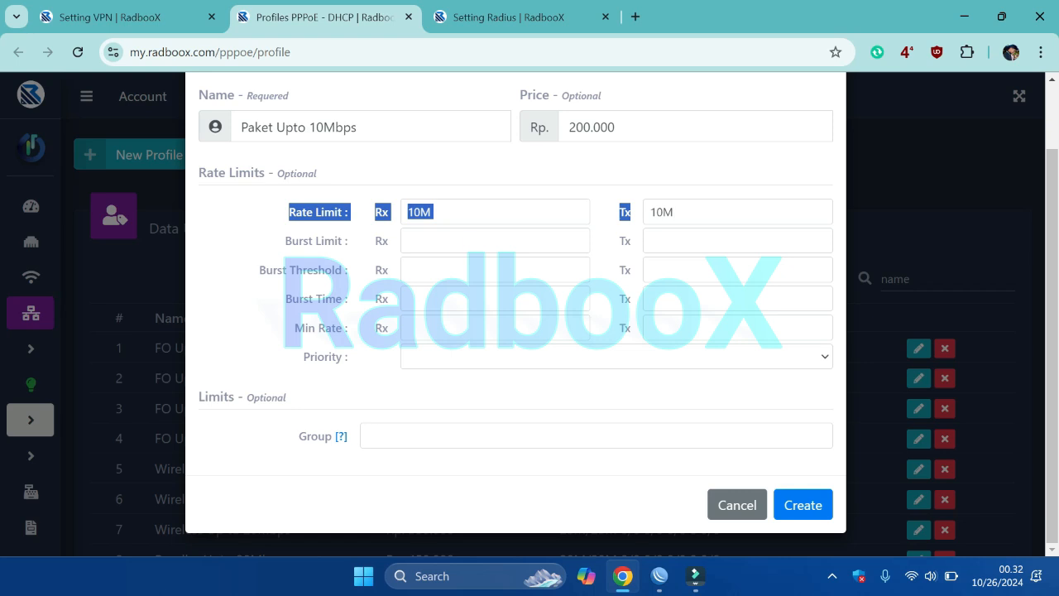
{"action": "left_click", "coordinate": [448, 215]}
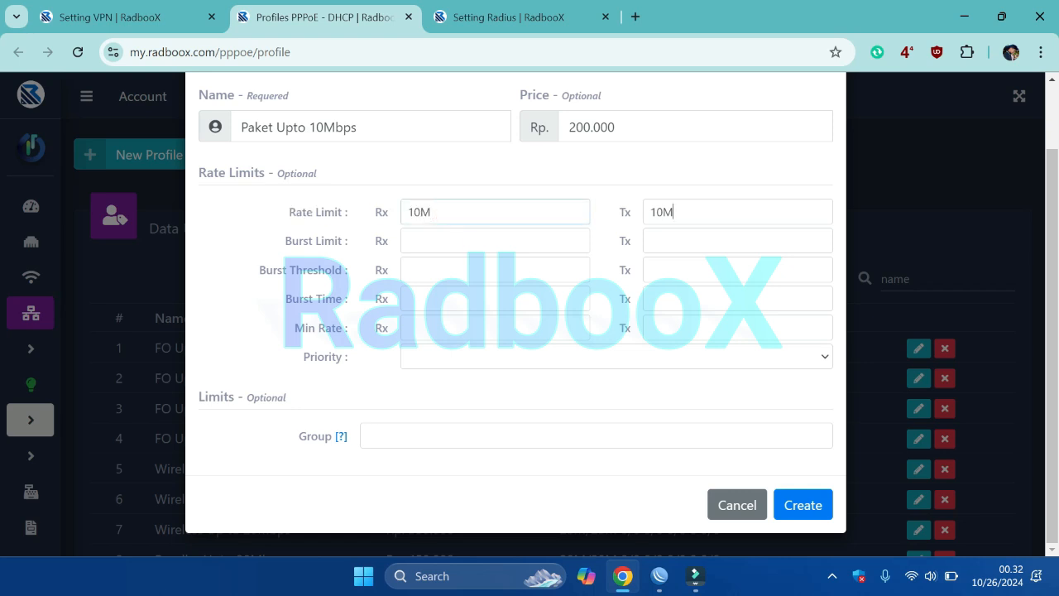
{"action": "left_click", "coordinate": [685, 217]}
{"action": "left_click", "coordinate": [372, 433]}
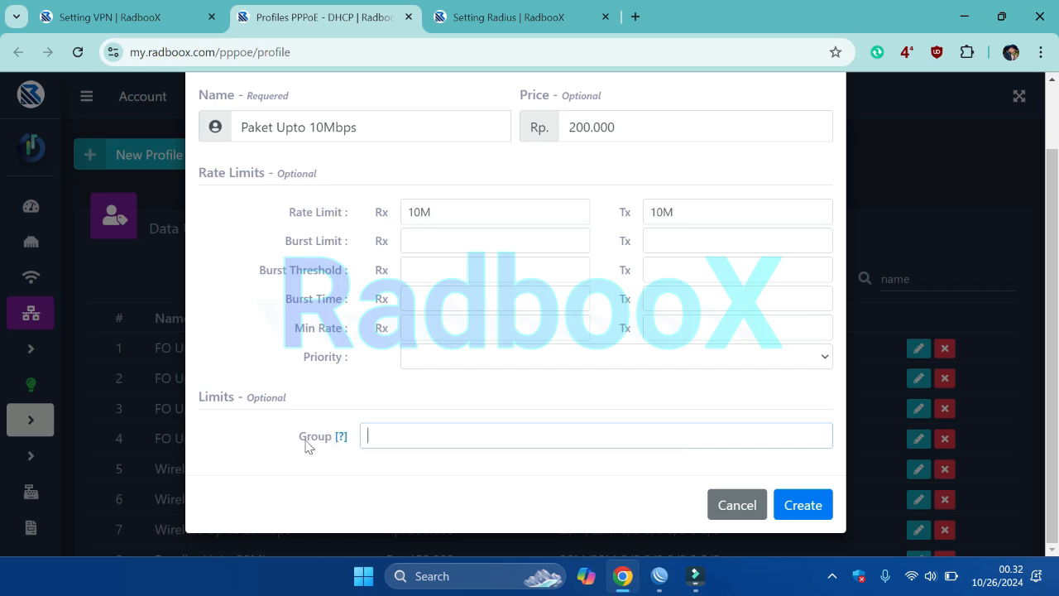
{"action": "mouse_move", "coordinate": [338, 441]}
- Switch to WinBox, clear away all open windows and show the router's PPP profiles list near the top of the workspace
{"action": "left_click", "coordinate": [659, 578]}
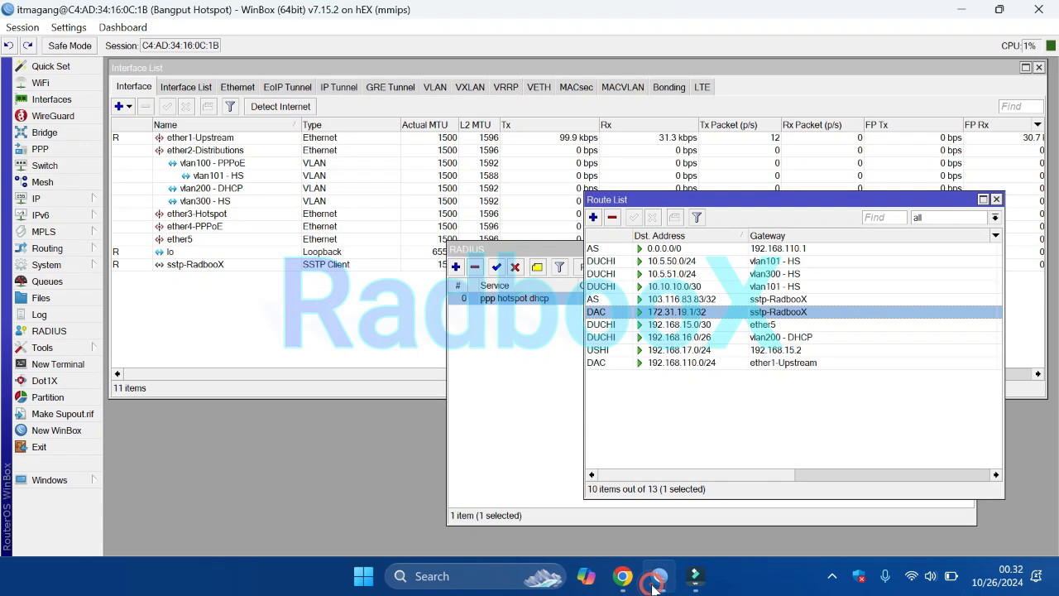
{"action": "left_click", "coordinate": [78, 153]}
{"action": "left_click", "coordinate": [277, 186]}
{"action": "left_click", "coordinate": [676, 419]}
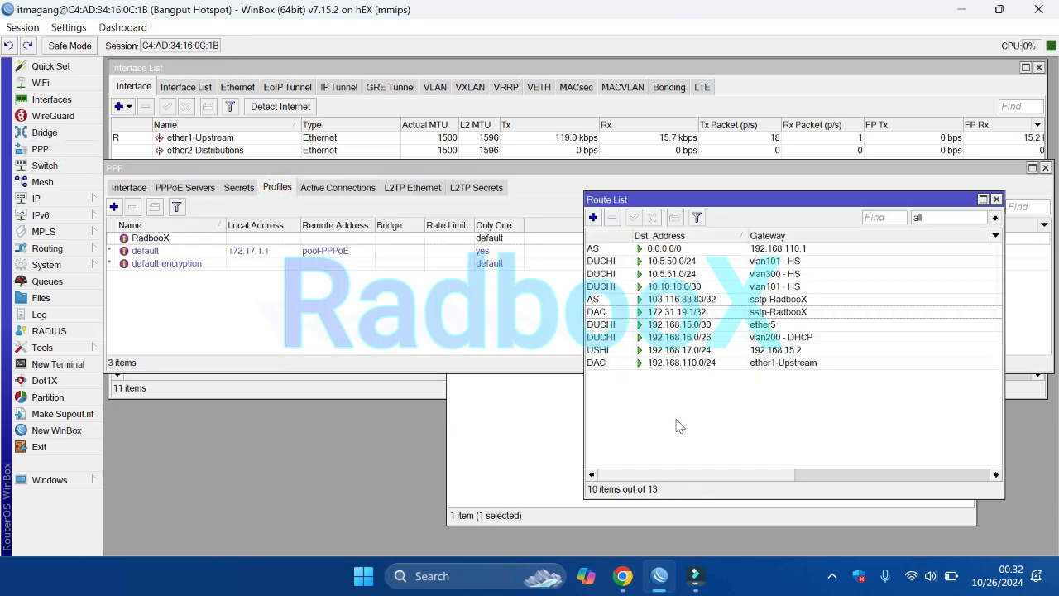
{"action": "left_click", "coordinate": [998, 199]}
{"action": "left_click", "coordinate": [699, 415]}
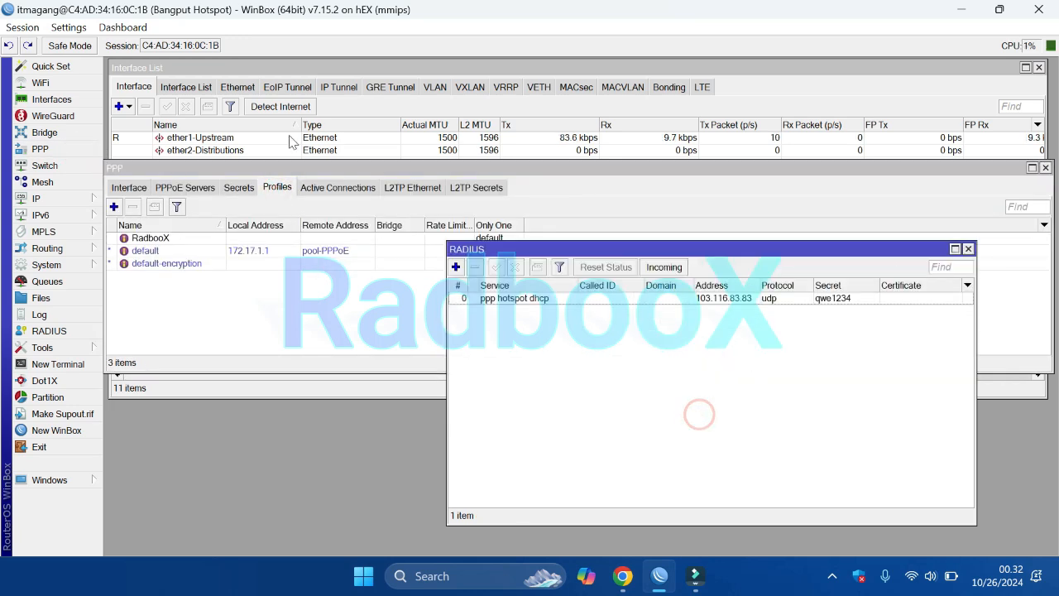
{"action": "left_click", "coordinate": [23, 28]}
{"action": "left_click", "coordinate": [81, 154]}
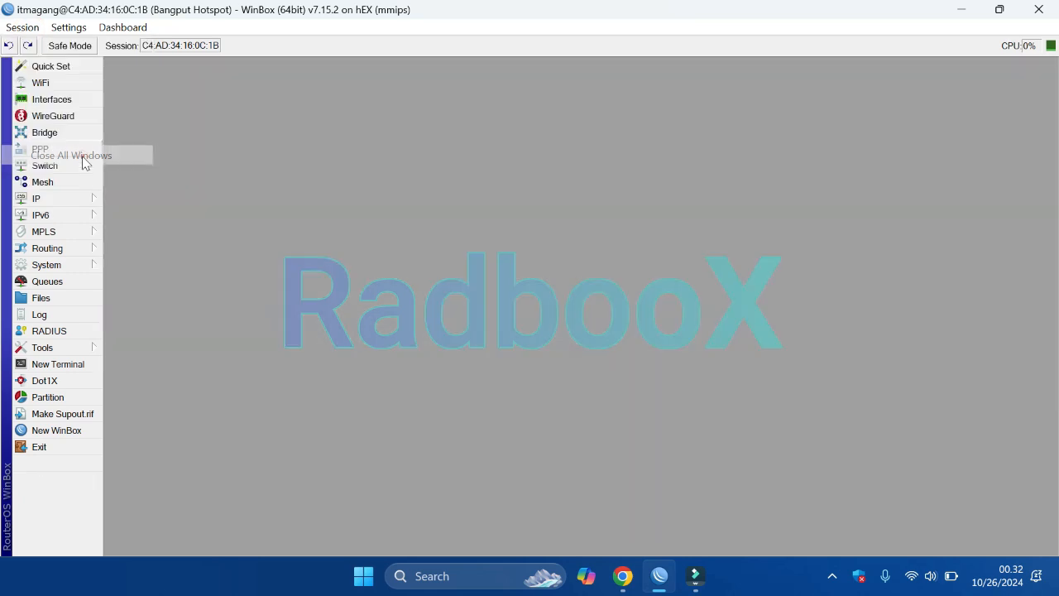
{"action": "left_click", "coordinate": [56, 145]}
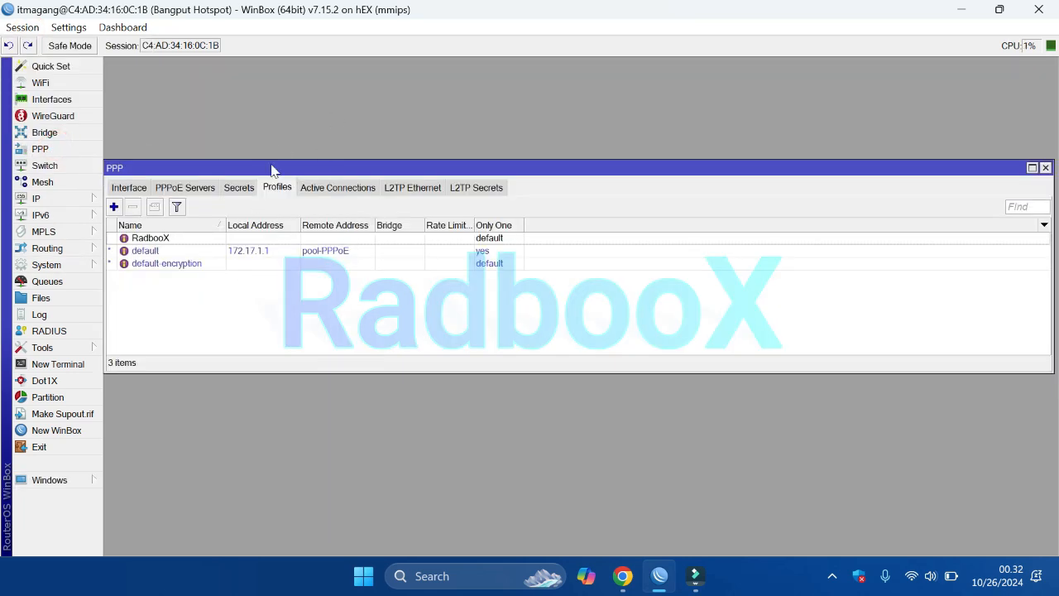
{"action": "left_click_drag", "start_coordinate": [282, 168], "coordinate": [287, 75]}
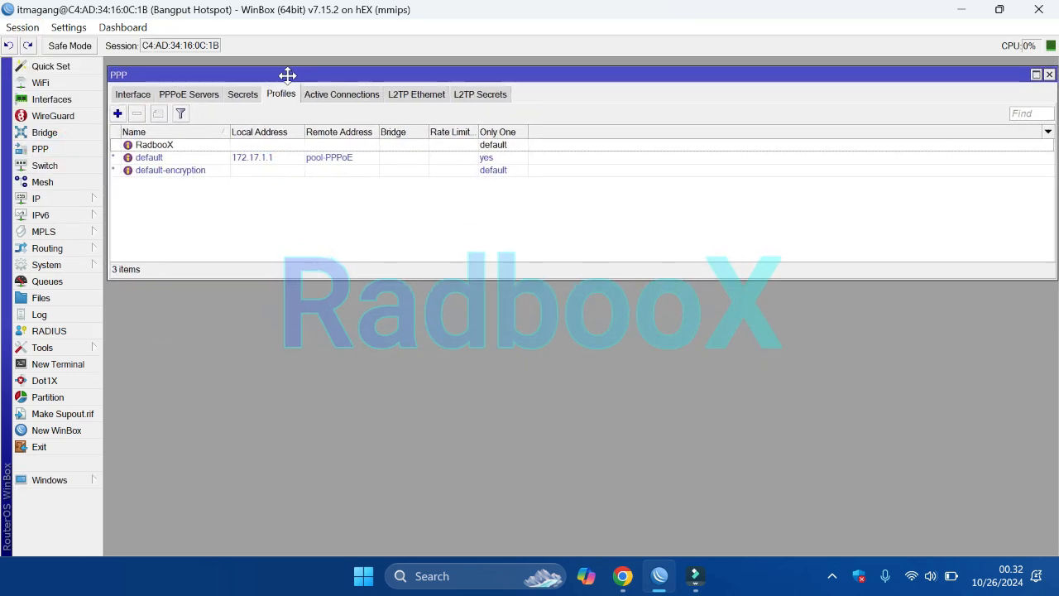
- Extend the PPP window downward to make it taller and move it slightly lower in the workspace
{"action": "left_click_drag", "start_coordinate": [322, 280], "coordinate": [322, 373]}
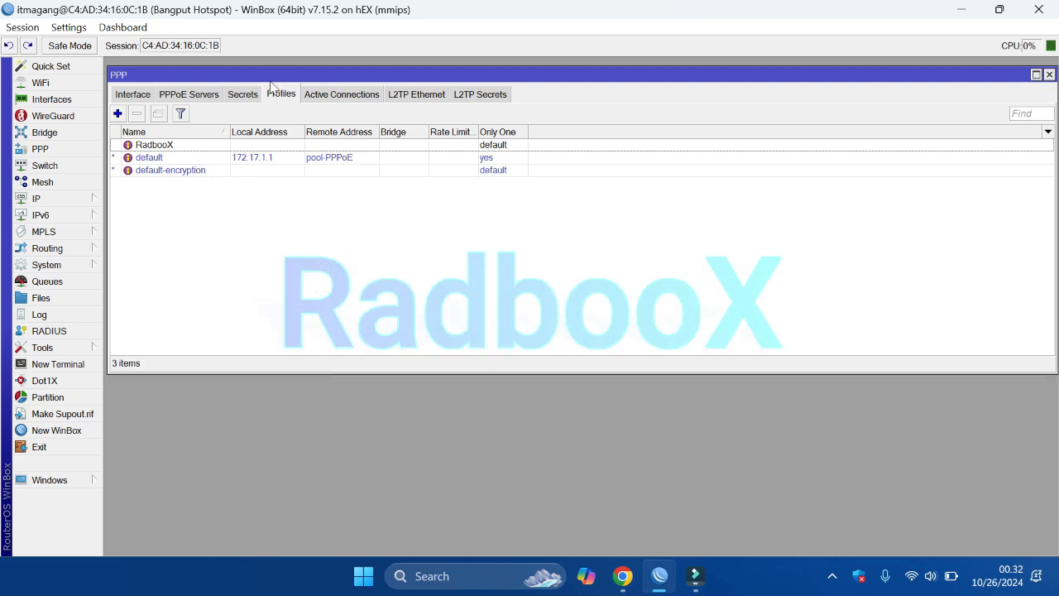
{"action": "left_click_drag", "start_coordinate": [273, 74], "coordinate": [274, 80]}
{"action": "left_click", "coordinate": [257, 235]}
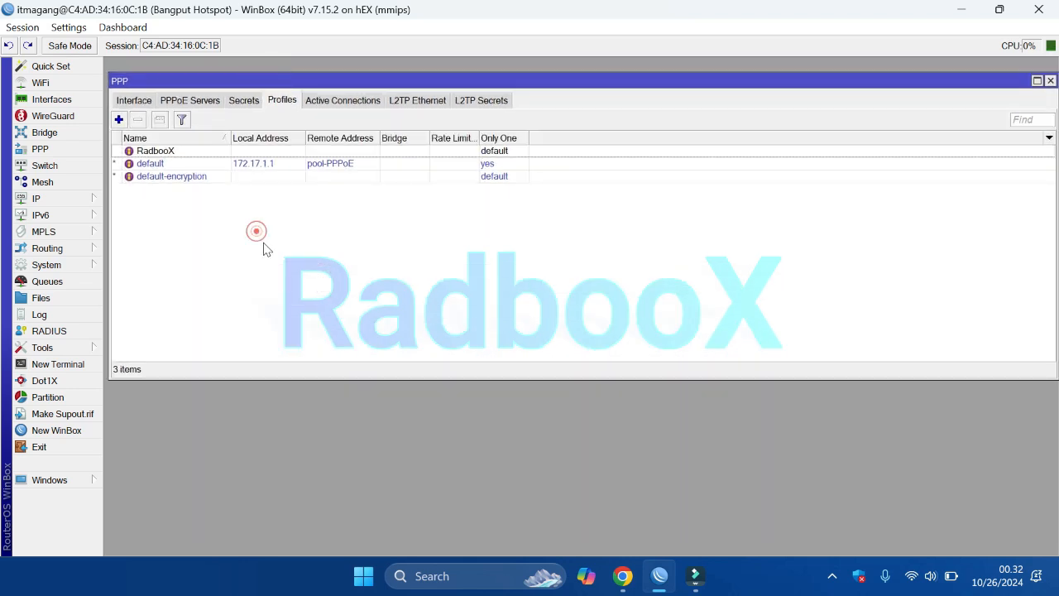
- Add a new PPP profile and name it 10Mbps
{"action": "left_click", "coordinate": [118, 119]}
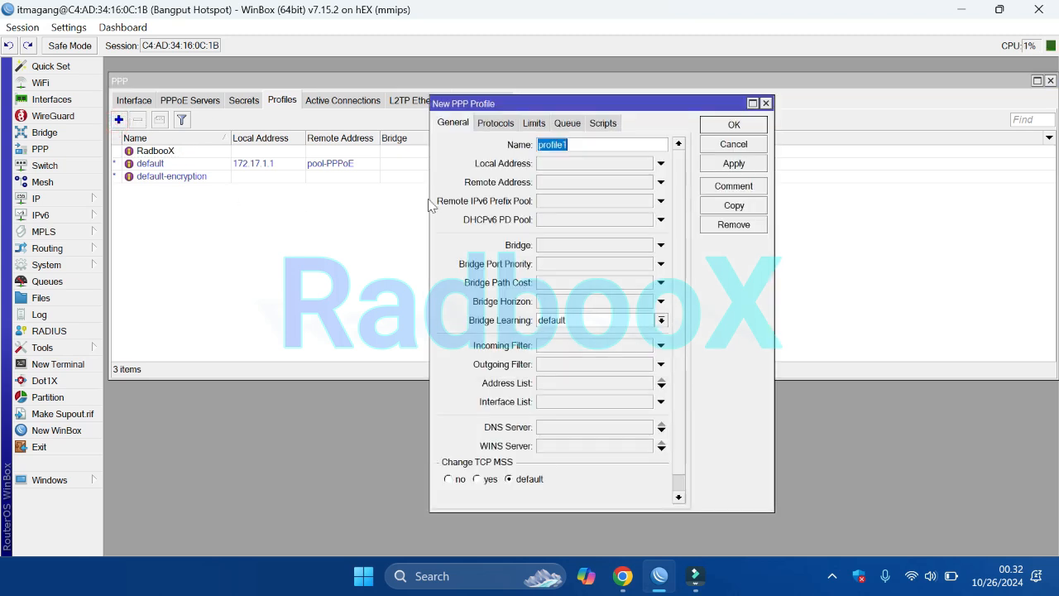
{"action": "type", "text": "P"}
{"action": "double_click", "coordinate": [583, 146]}
- Set the new PPP profile's rx/tx rate limit to 10M/10M
{"action": "left_click", "coordinate": [566, 124]}
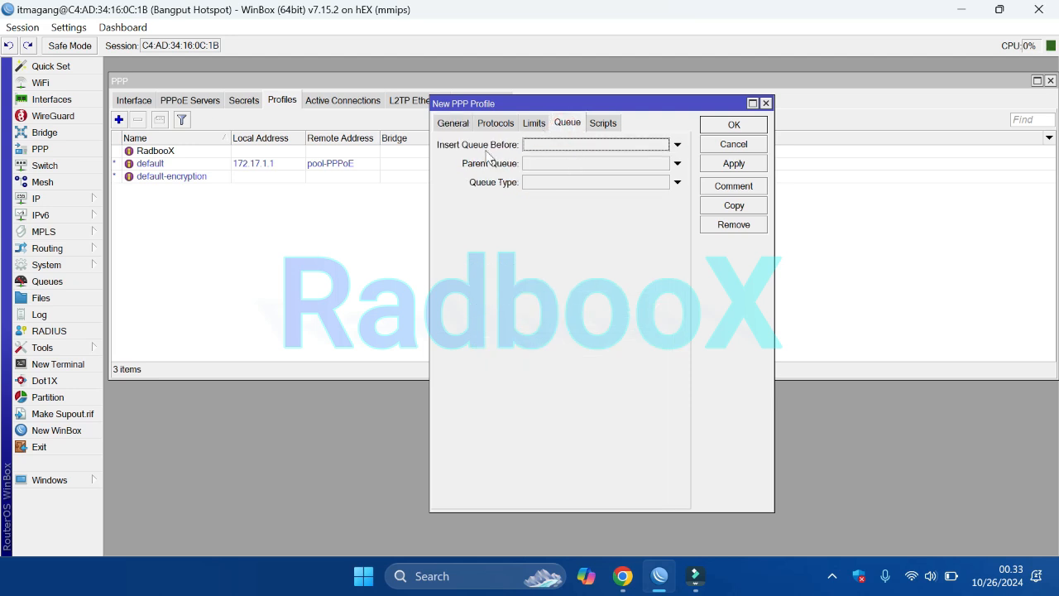
{"action": "left_click", "coordinate": [534, 123]}
{"action": "left_click", "coordinate": [524, 191]}
{"action": "type", "text": "1"}
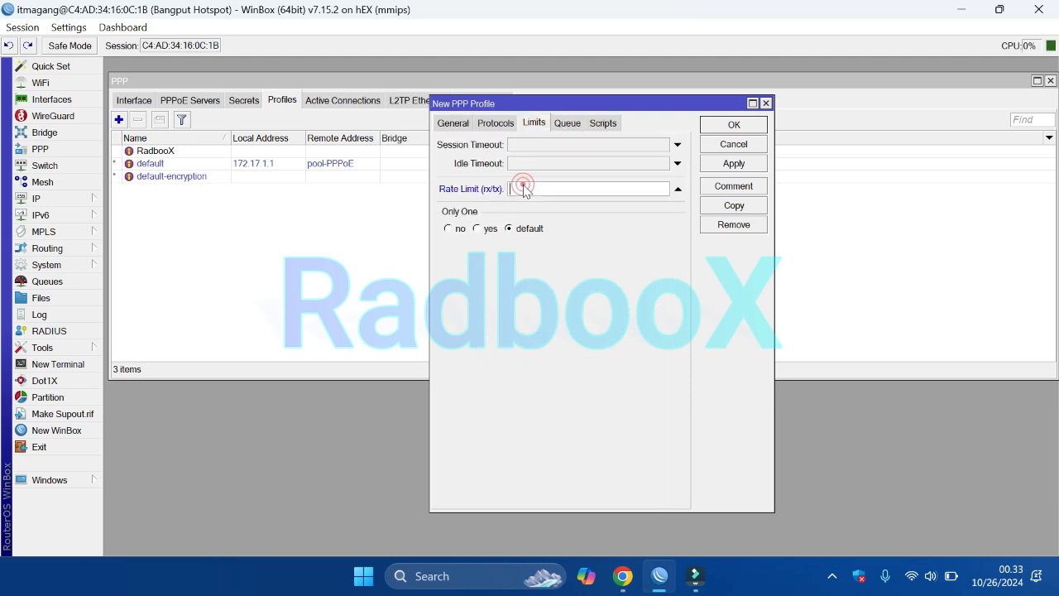
{"action": "type", "text": "0m/10M"}
{"action": "double_click", "coordinate": [556, 189]}
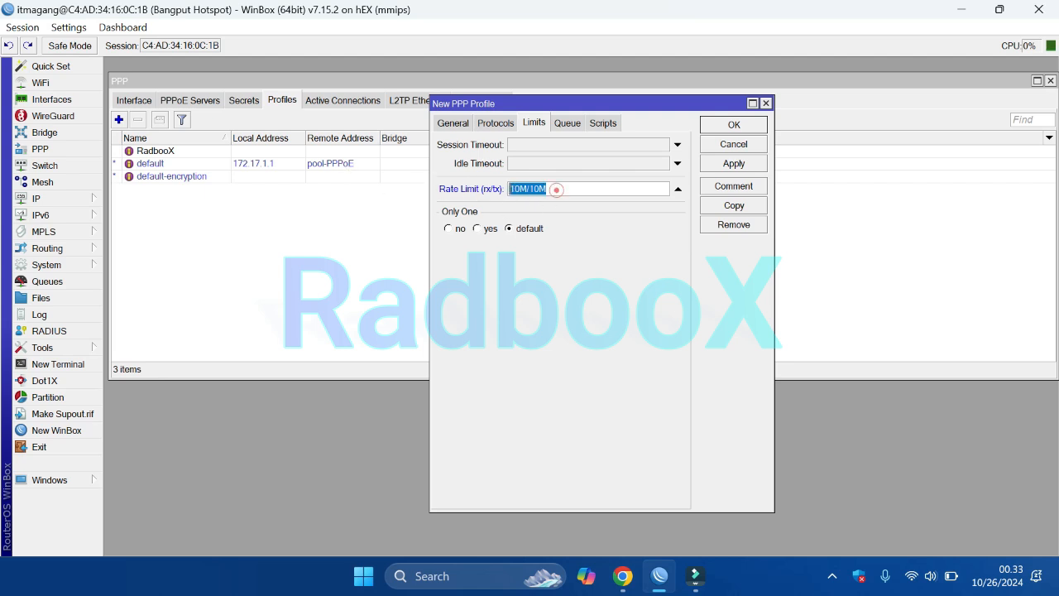
- Enable the profile's parent queue setting and examine which parent queues are available
{"action": "left_click", "coordinate": [567, 124]}
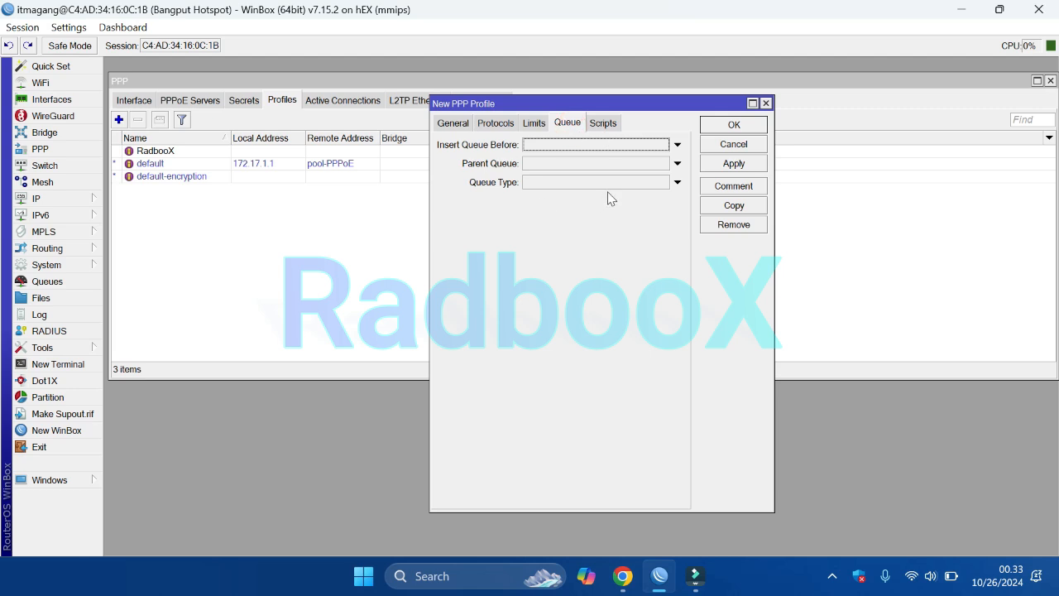
{"action": "left_click", "coordinate": [551, 163]}
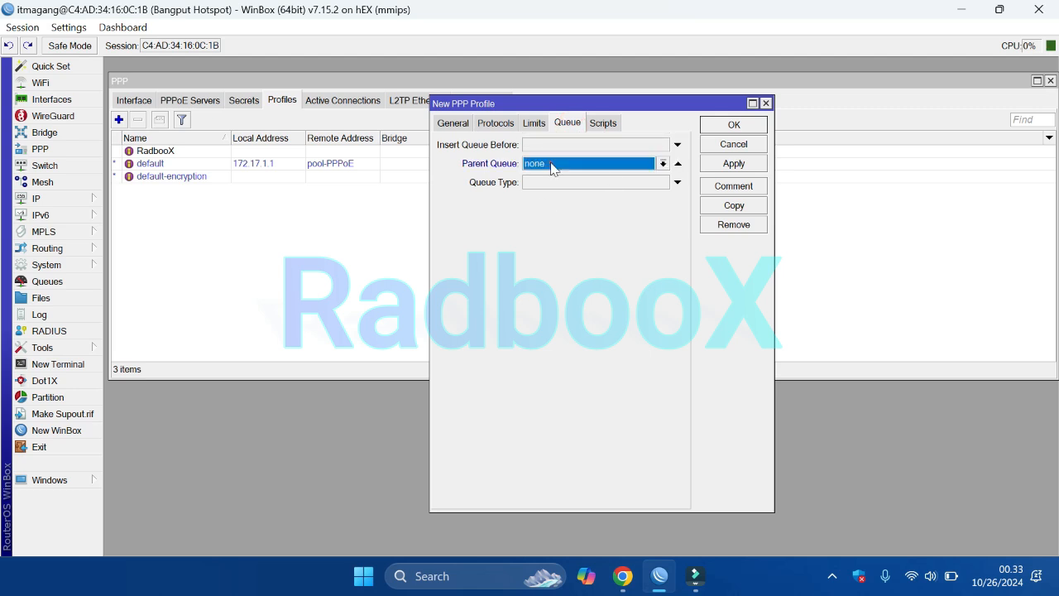
{"action": "left_click", "coordinate": [663, 163]}
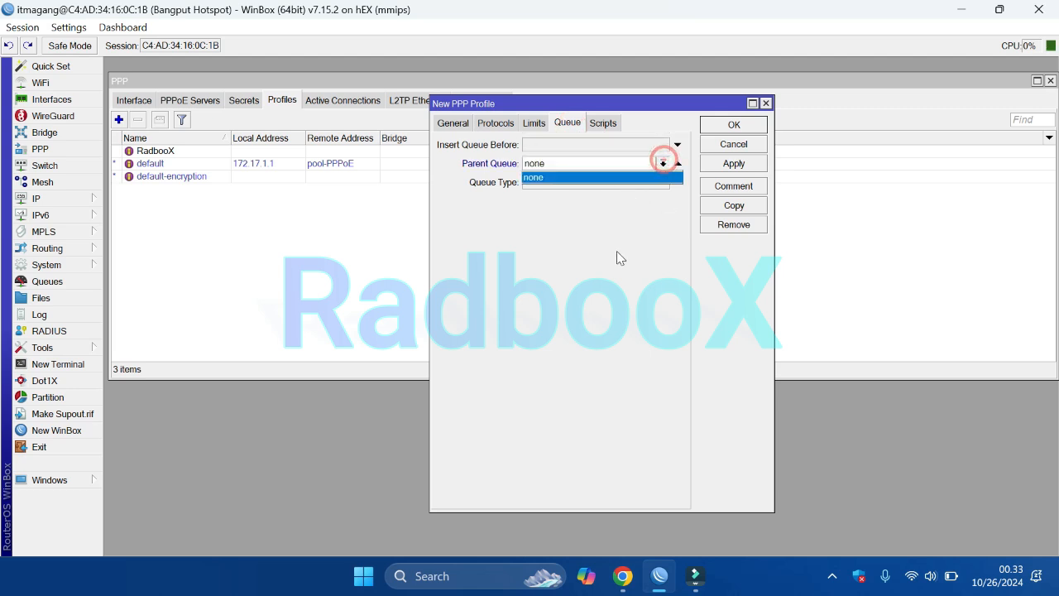
{"action": "left_click", "coordinate": [626, 274]}
{"action": "left_click", "coordinate": [662, 165]}
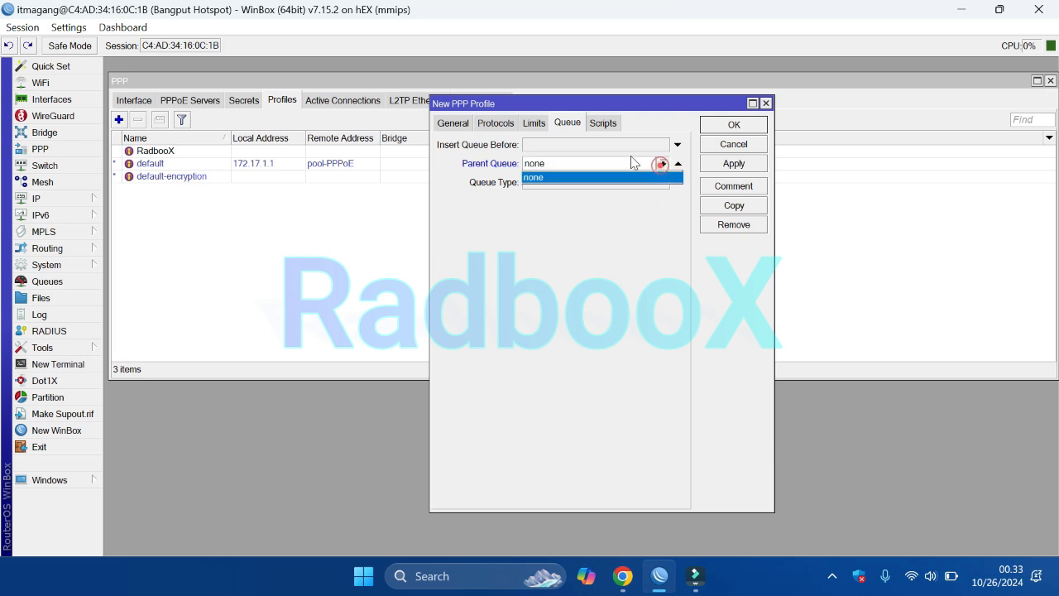
{"action": "left_click", "coordinate": [636, 223]}
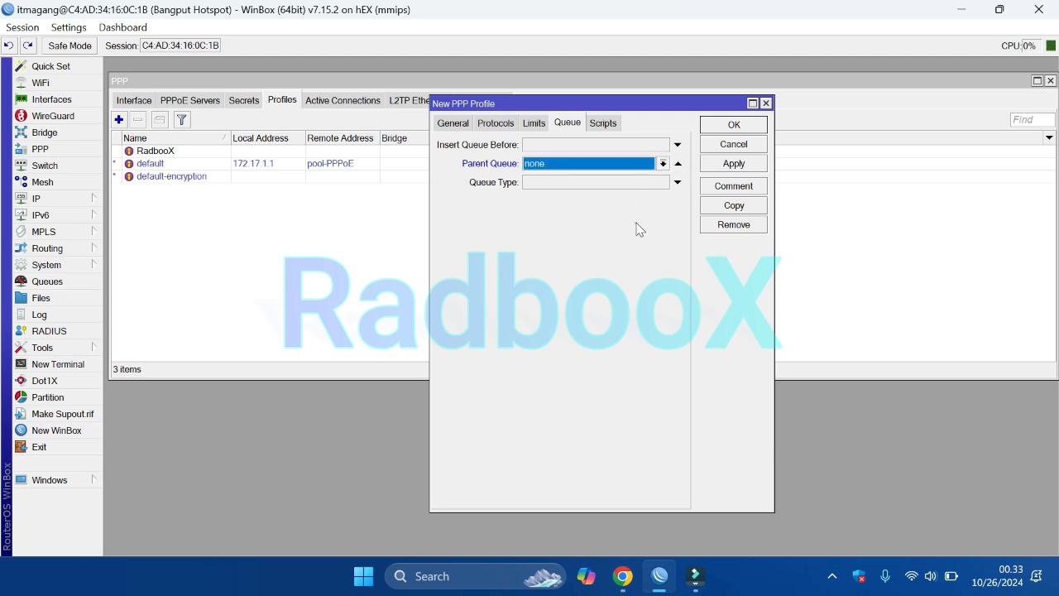
- Check the router's simple queues list, close it, and clear the profile's parent queue setting
{"action": "left_click", "coordinate": [66, 282]}
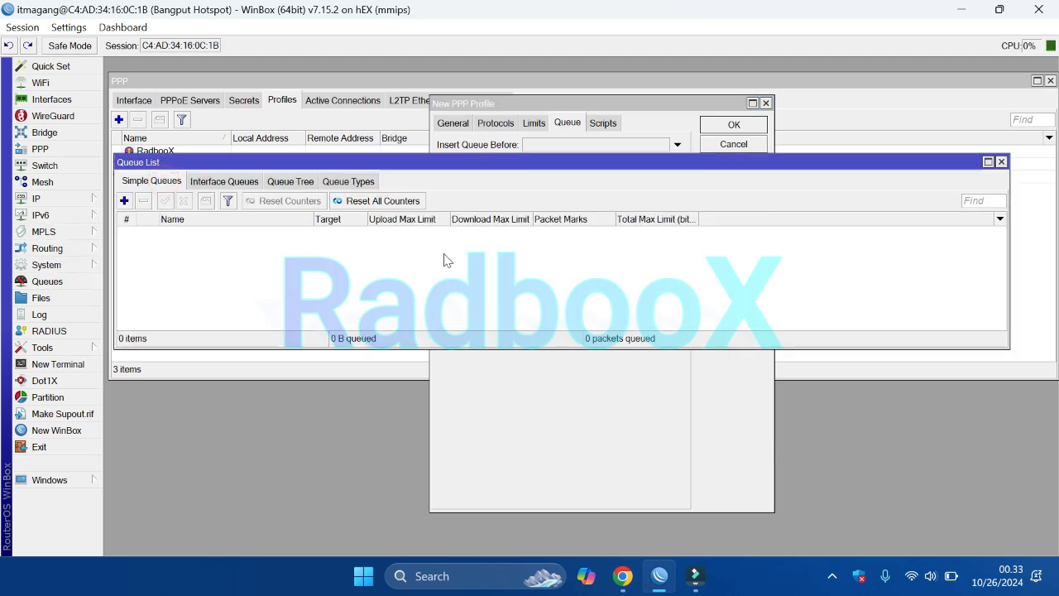
{"action": "left_click", "coordinate": [1002, 162]}
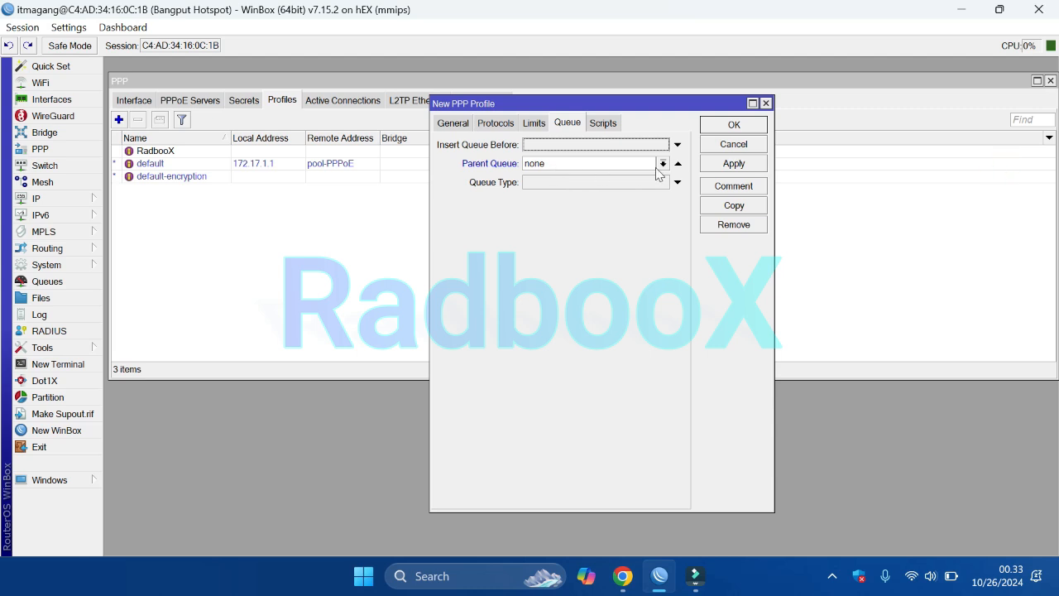
{"action": "left_click", "coordinate": [622, 168]}
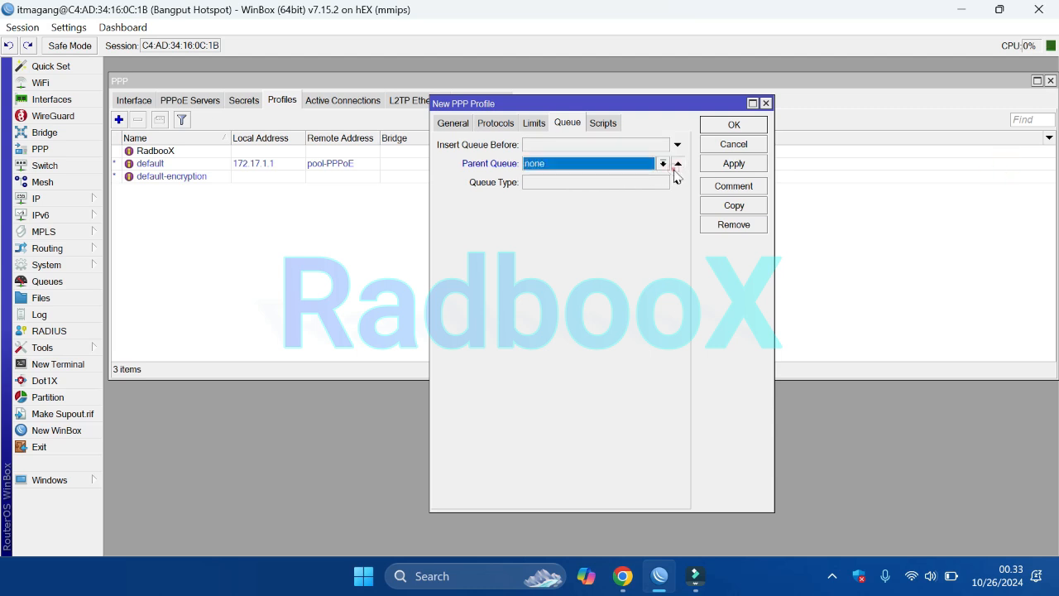
{"action": "left_click", "coordinate": [678, 163]}
- Review the new profile's rate limit and its IPv6, MPLS, compression and encryption protocol settings
{"action": "left_click", "coordinate": [534, 126]}
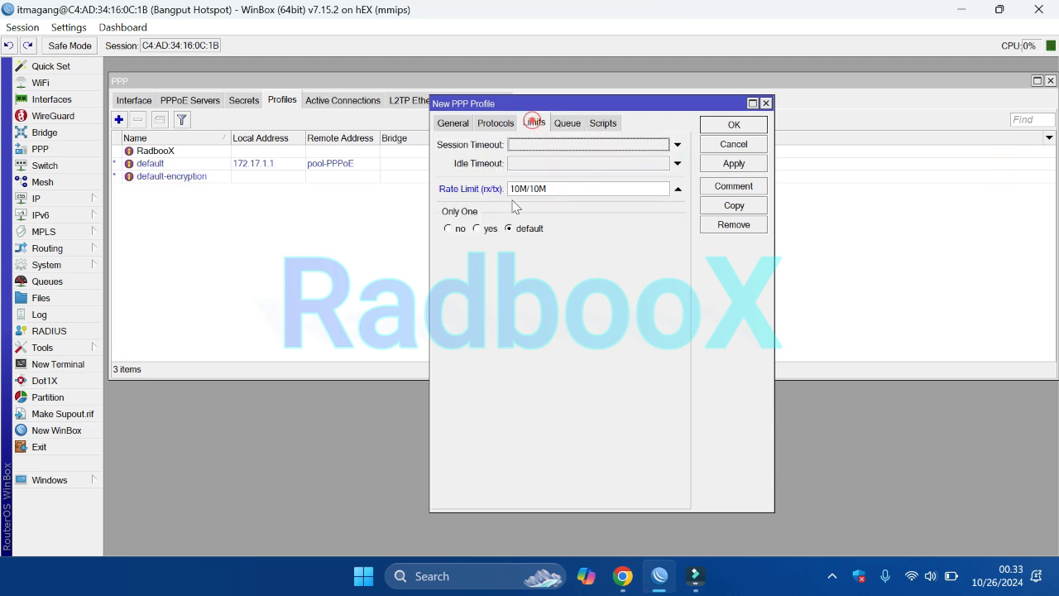
{"action": "double_click", "coordinate": [560, 188]}
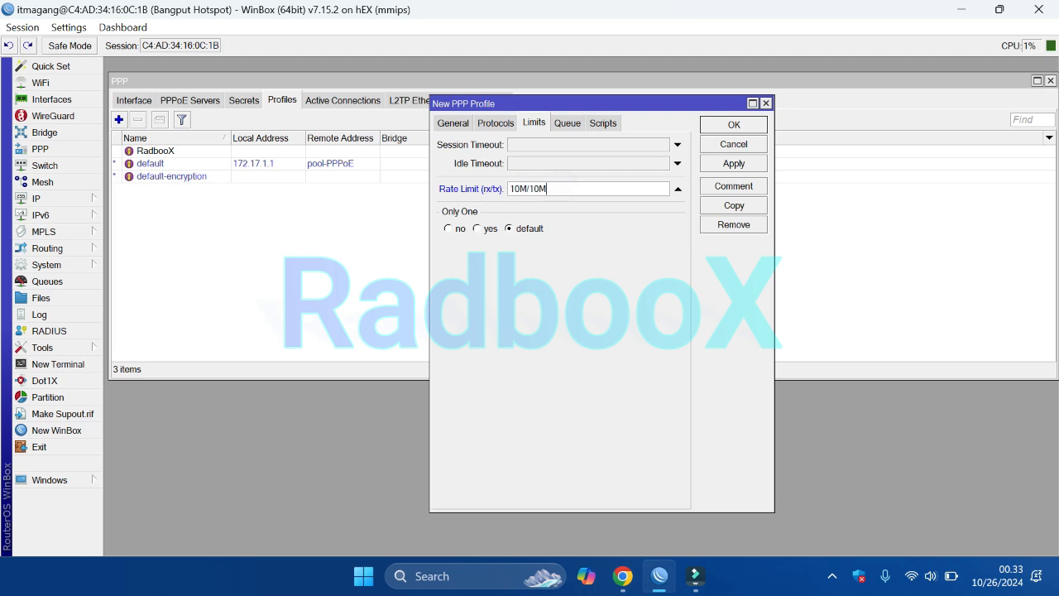
{"action": "left_click", "coordinate": [494, 125]}
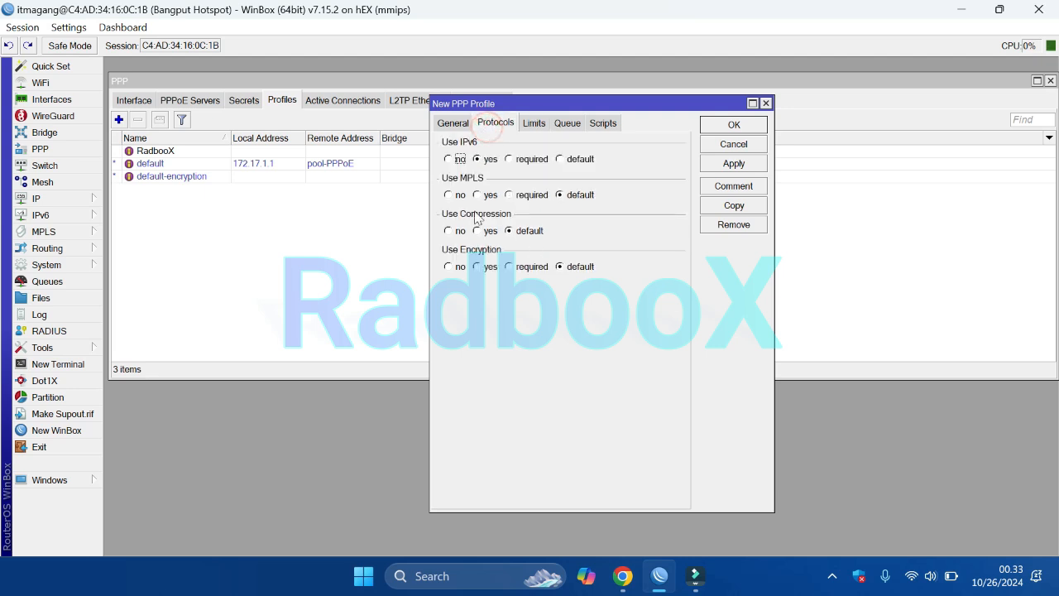
- Set the profile's local address to 172.17.1.1 and remote address to pool-PPPoE, and save the profile
{"action": "left_click", "coordinate": [451, 124]}
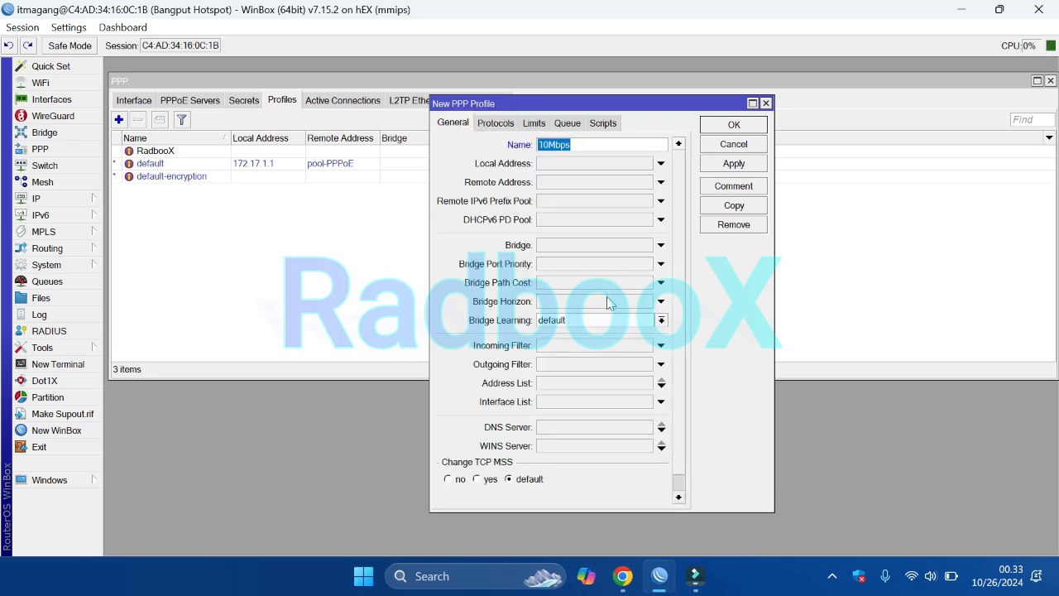
{"action": "left_click", "coordinate": [560, 165]}
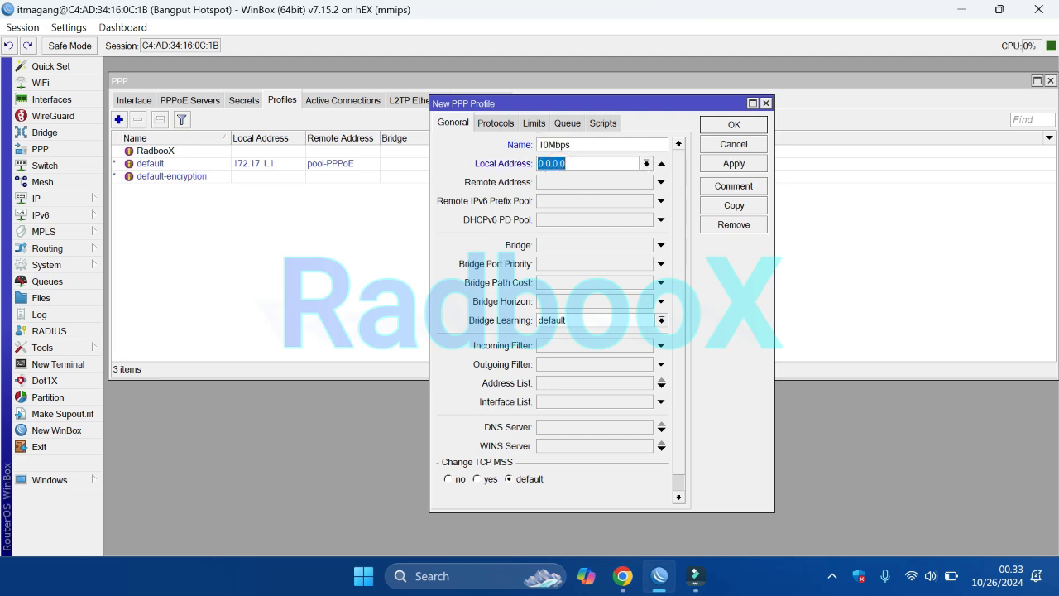
{"action": "type", "text": "17.1.1"}
{"action": "left_click", "coordinate": [593, 183]}
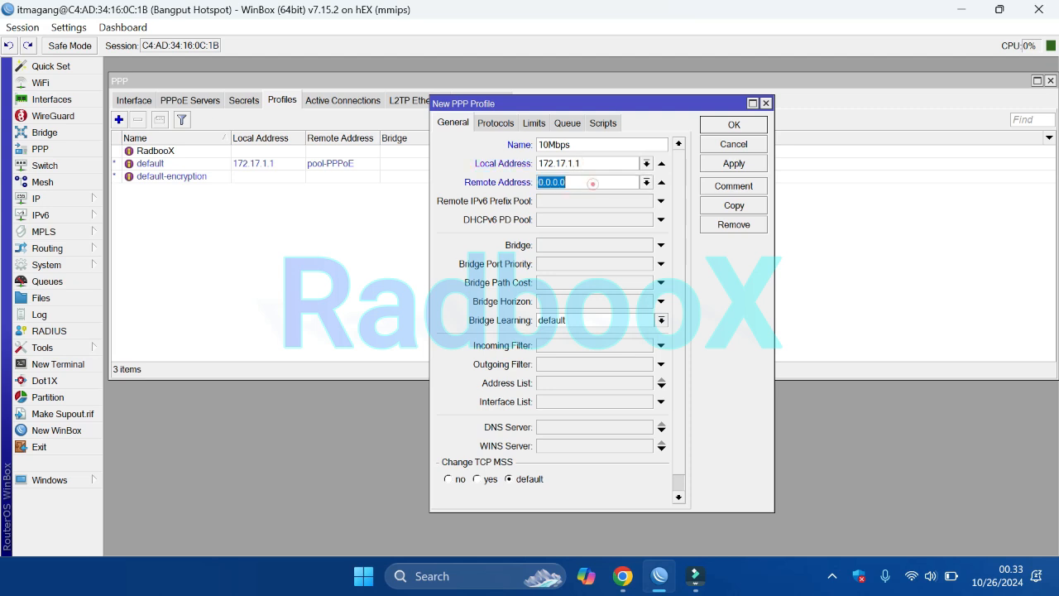
{"action": "left_click", "coordinate": [647, 183]}
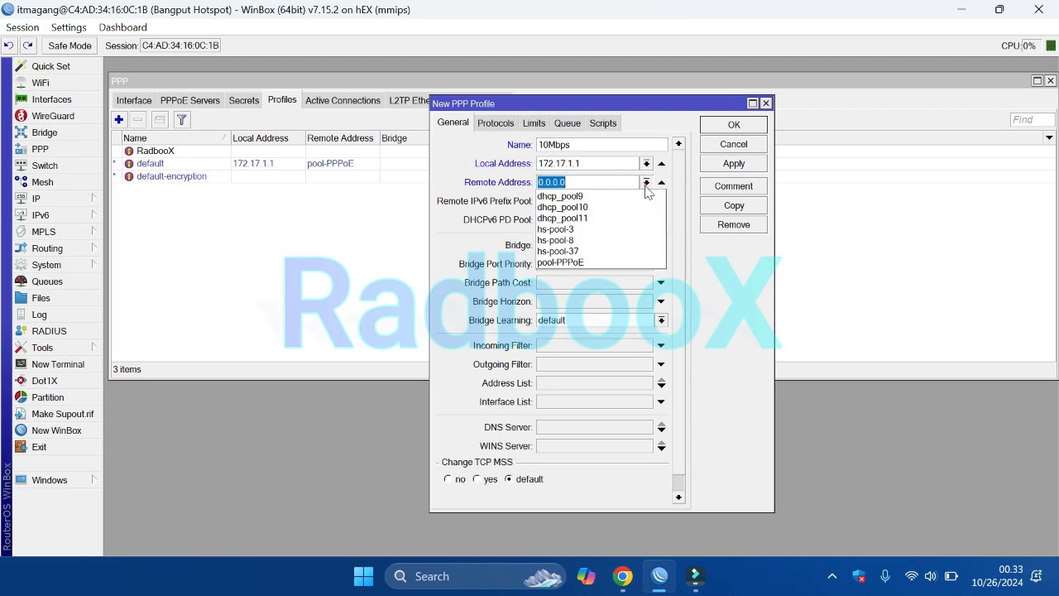
{"action": "left_click", "coordinate": [570, 260]}
{"action": "left_click", "coordinate": [716, 168]}
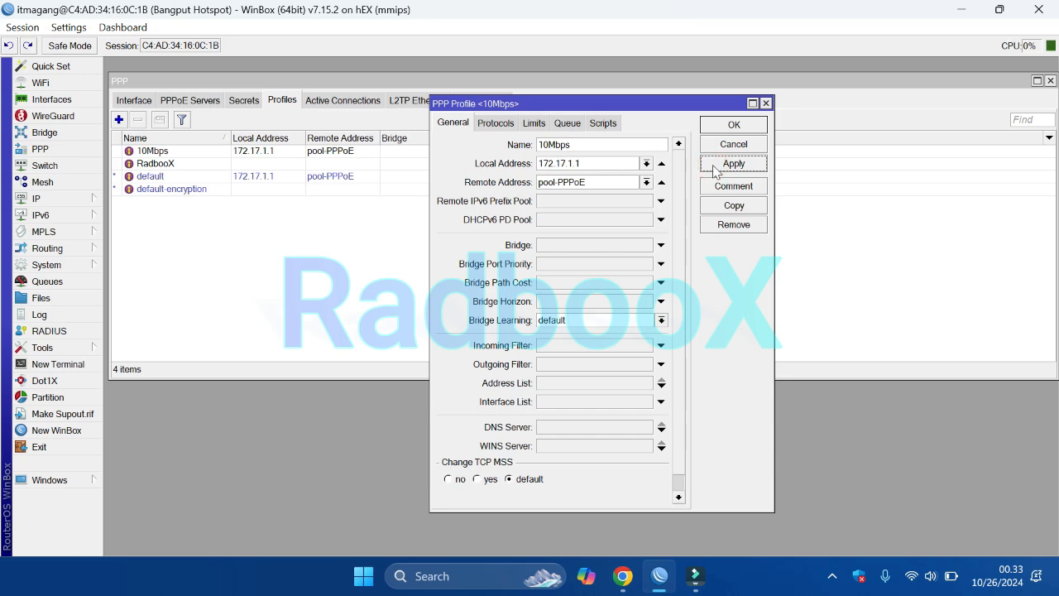
{"action": "left_click", "coordinate": [720, 128]}
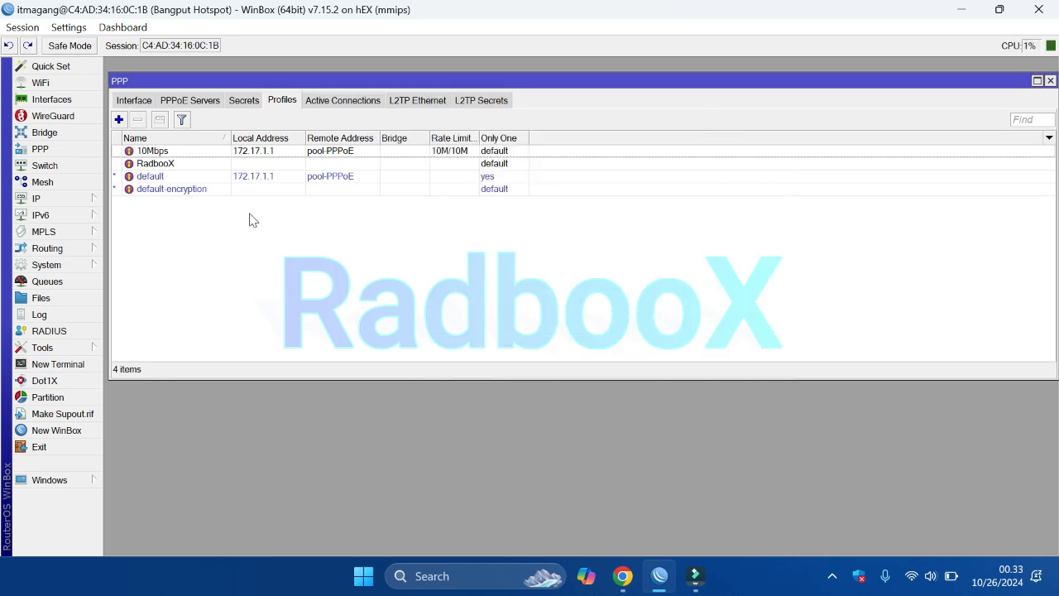
- Switch to the RadbooX form in Chrome to check its Group field, and compare it with WinBox's PPP profiles and secrets lists
{"action": "left_click", "coordinate": [635, 573]}
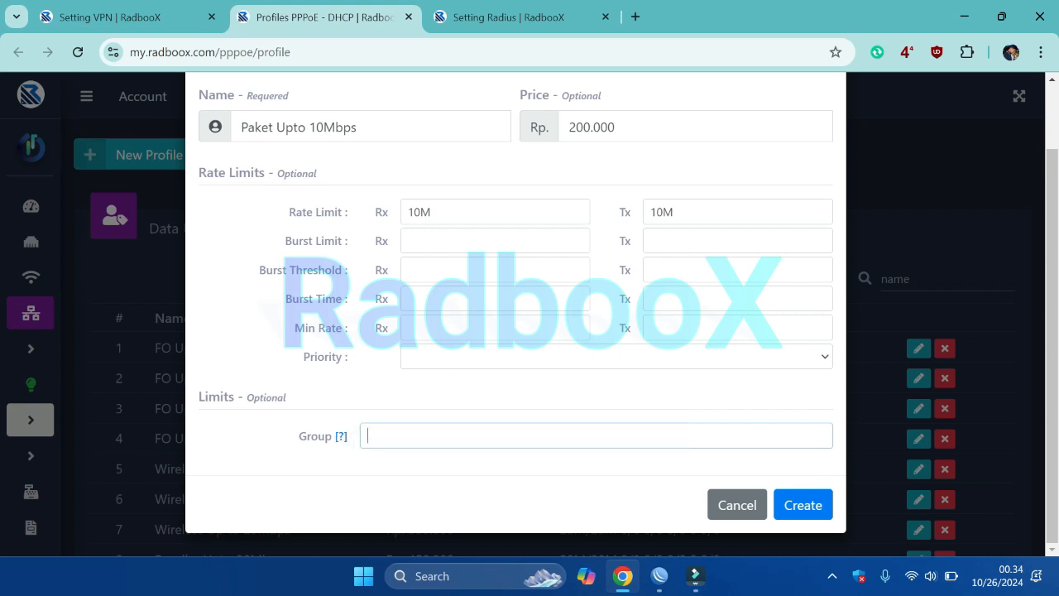
{"action": "left_click", "coordinate": [662, 575]}
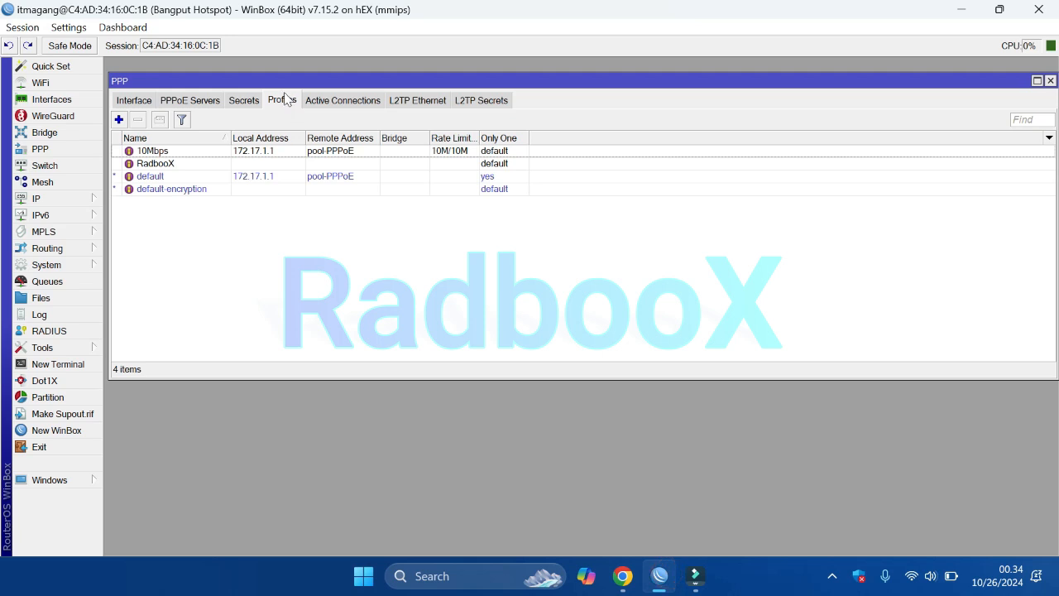
{"action": "left_click", "coordinate": [143, 155]}
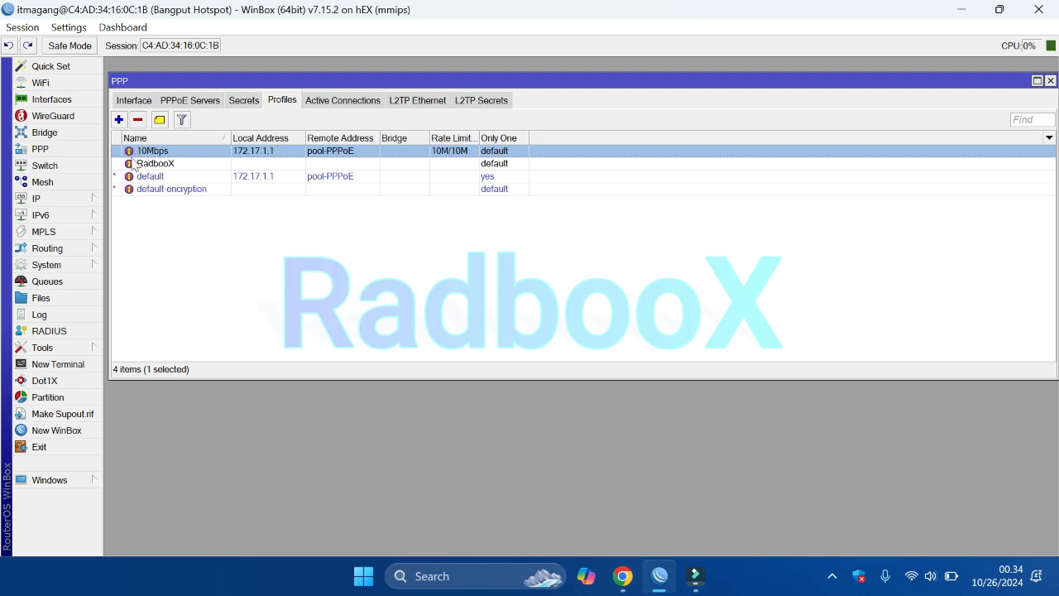
{"action": "left_click_drag", "start_coordinate": [231, 138], "coordinate": [225, 137]}
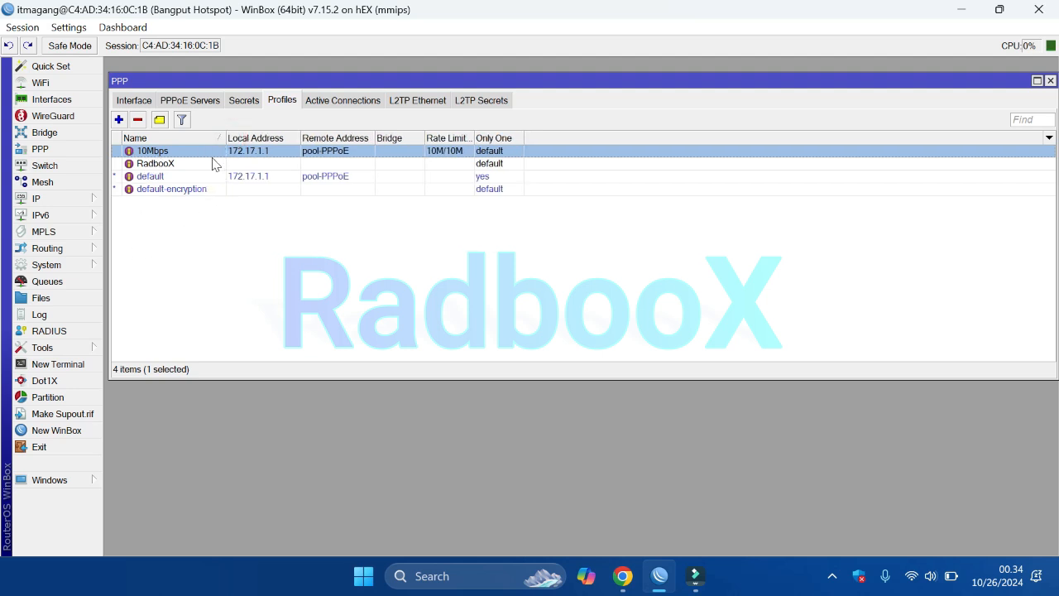
{"action": "left_click", "coordinate": [243, 101]}
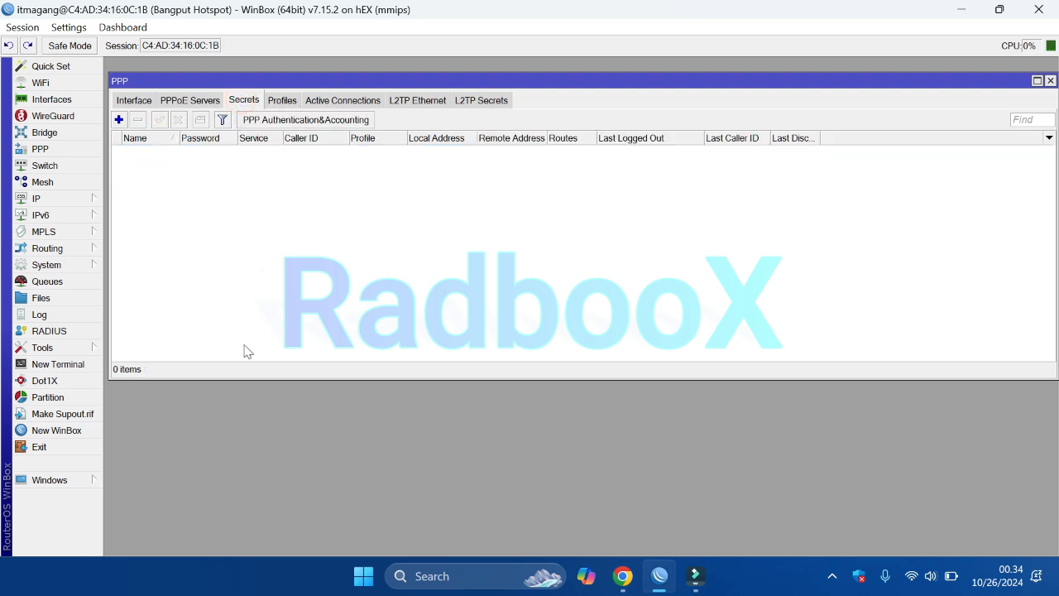
{"action": "left_click", "coordinate": [283, 100]}
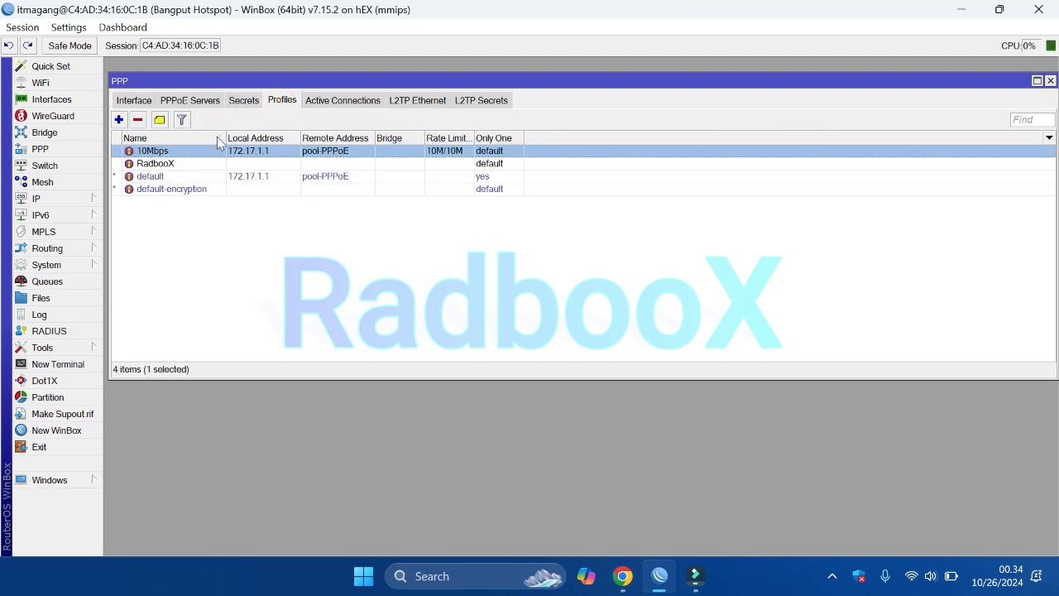
{"action": "left_click", "coordinate": [199, 294]}
- Copy the name of the 10Mbps PPP profile from its settings and close the profile
{"action": "left_click", "coordinate": [174, 151]}
{"action": "double_click", "coordinate": [165, 153]}
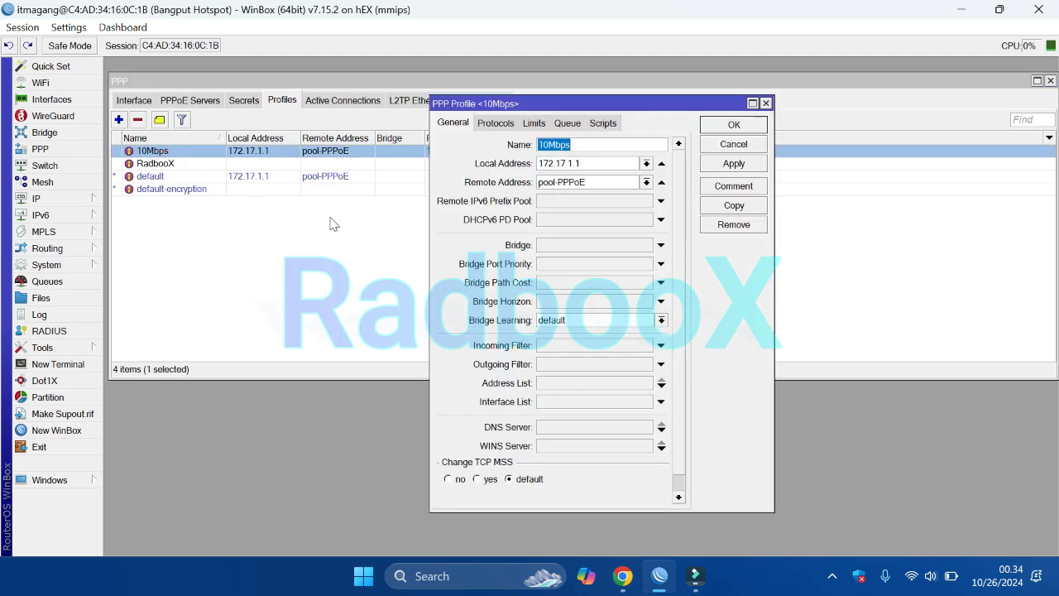
{"action": "right_click", "coordinate": [554, 149]}
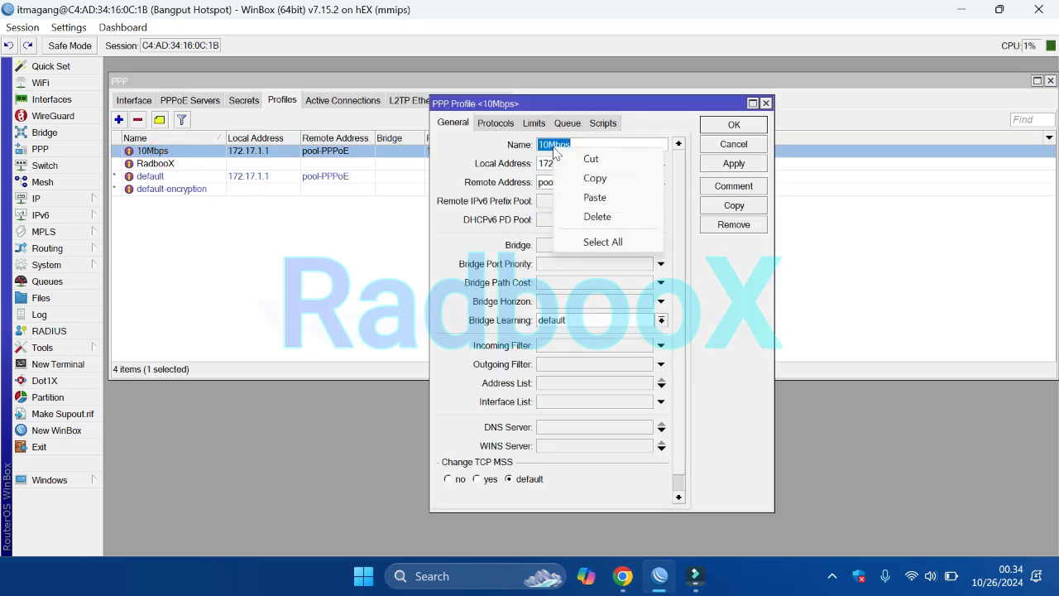
{"action": "left_click", "coordinate": [596, 178]}
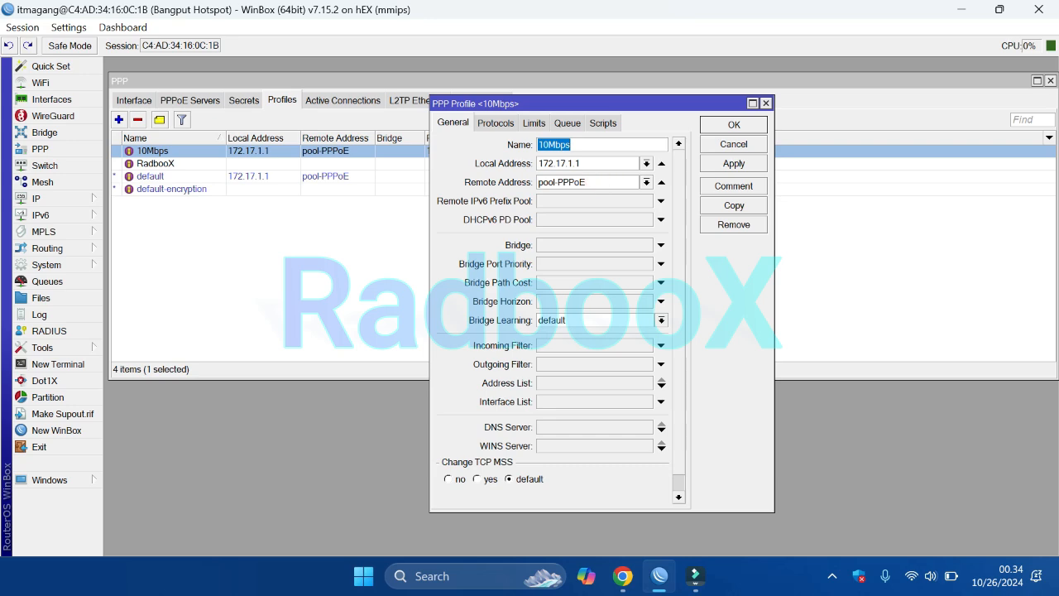
{"action": "right_click", "coordinate": [554, 149]}
{"action": "left_click", "coordinate": [600, 174]}
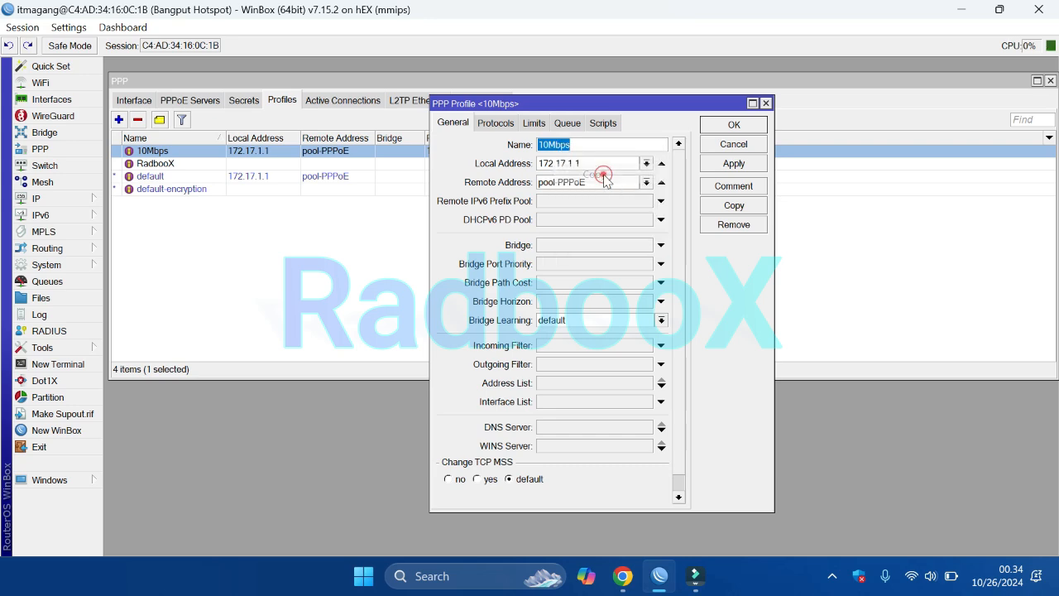
{"action": "left_click", "coordinate": [736, 129]}
- Switch to the RadbooX form in Chrome and paste 10Mbps as the profile's group
{"action": "left_click", "coordinate": [623, 576]}
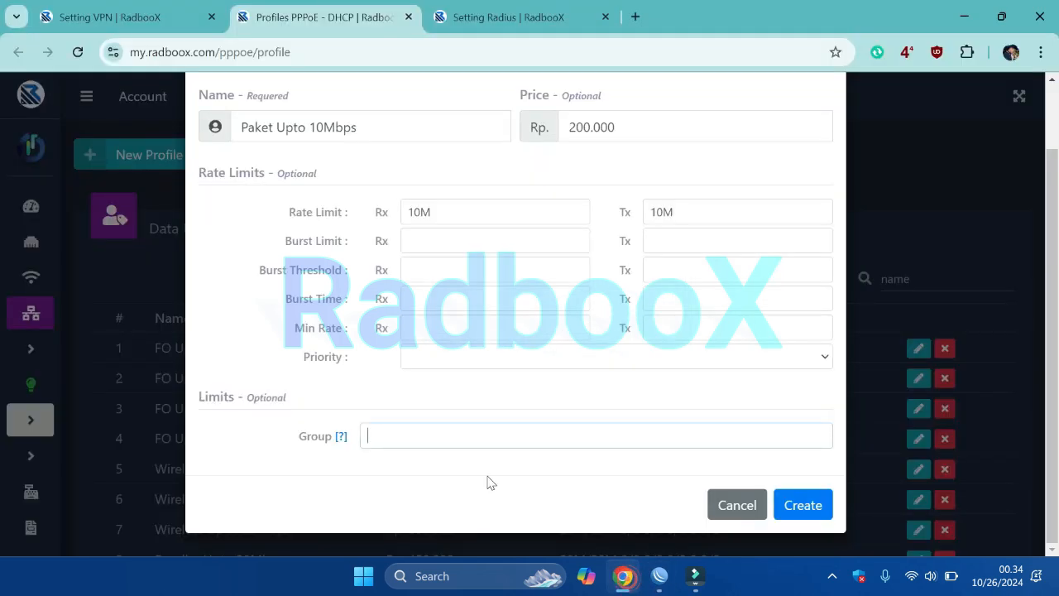
{"action": "right_click", "coordinate": [378, 437]}
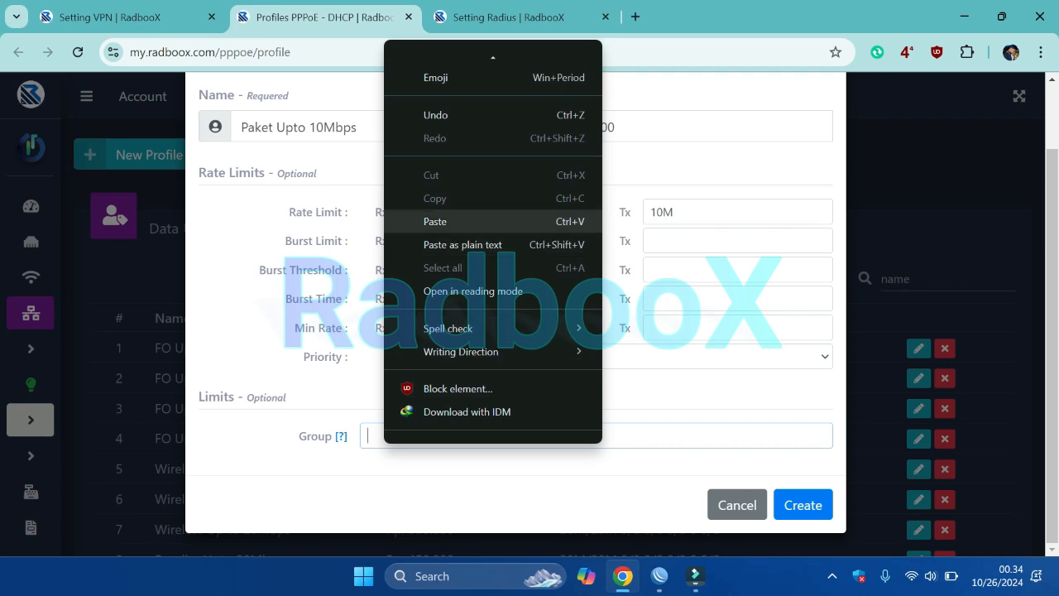
{"action": "left_click", "coordinate": [452, 223]}
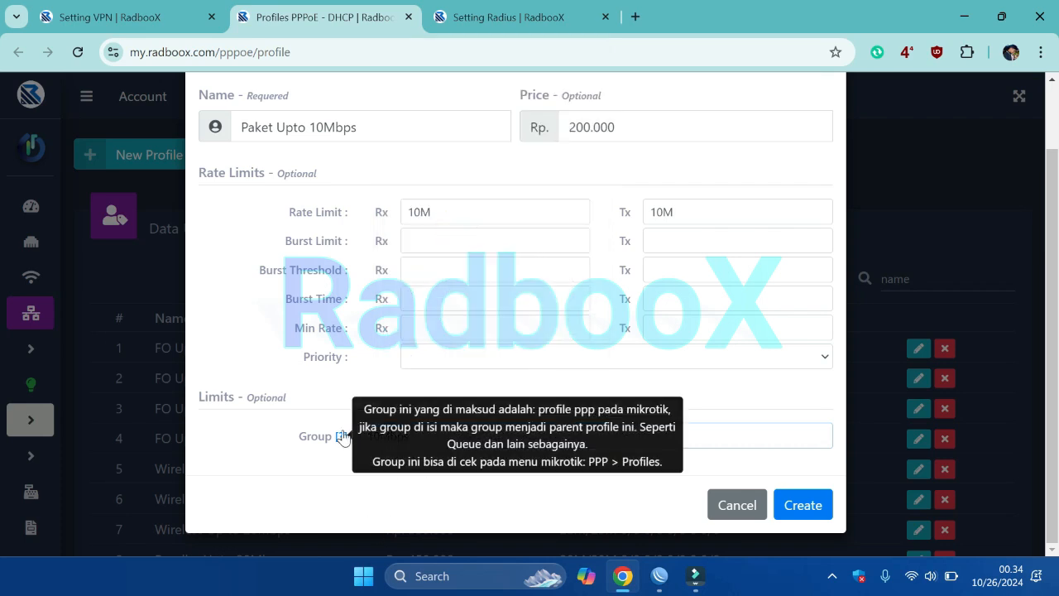
- Clear the Rx and Tx rate limits in the RadbooX profile form
{"action": "double_click", "coordinate": [506, 211]}
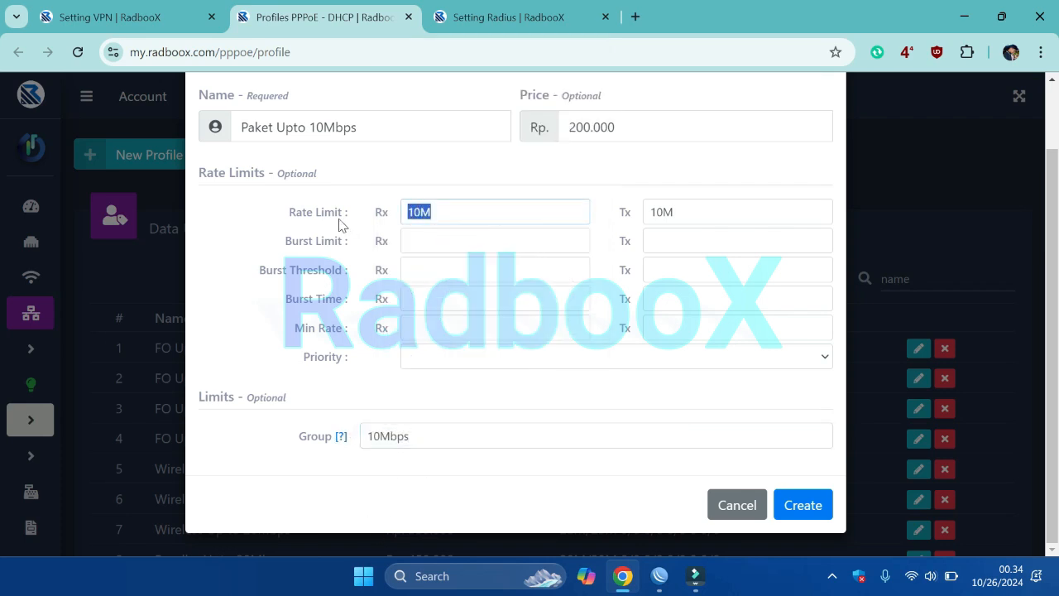
{"action": "key", "text": "BackSpace"}
{"action": "double_click", "coordinate": [681, 214]}
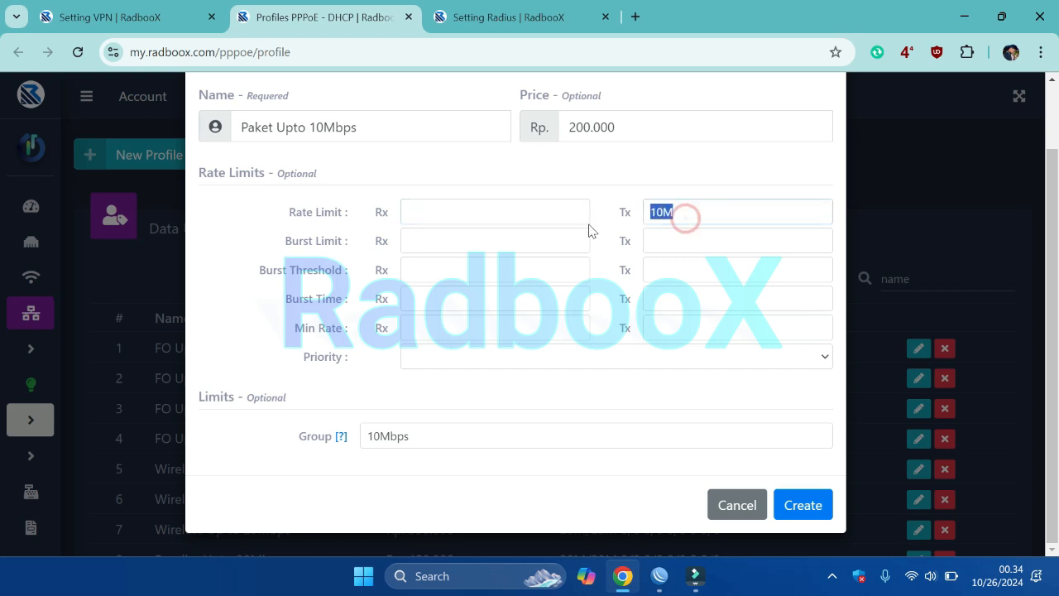
{"action": "key", "text": "BackSpace"}
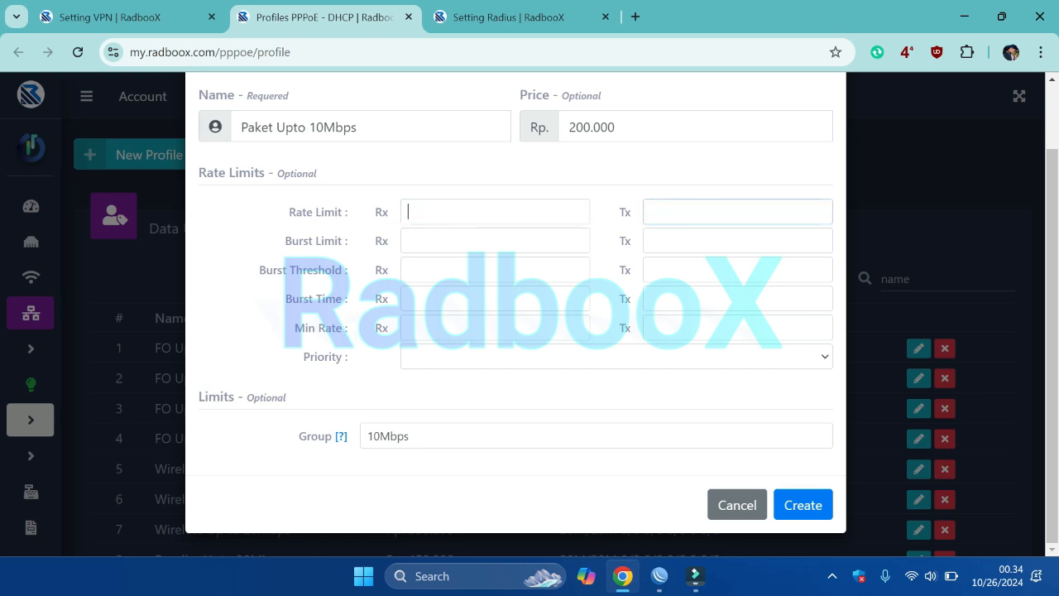
{"action": "left_click", "coordinate": [661, 214]}
- Switch to WinBox, remove the rate limit from the 10Mbps PPP profile and save it
{"action": "left_click", "coordinate": [660, 576]}
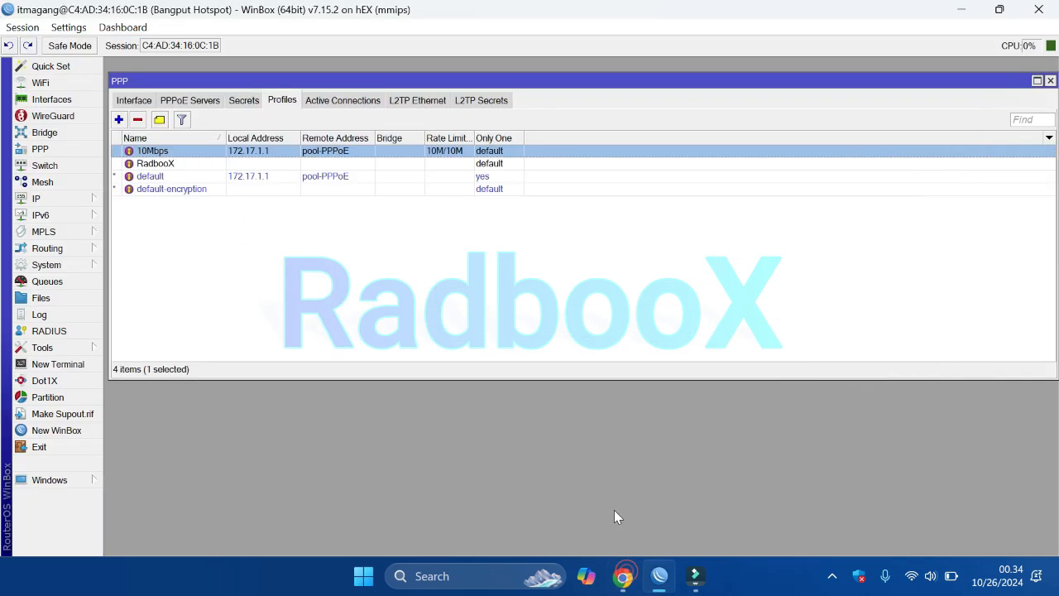
{"action": "double_click", "coordinate": [473, 138]}
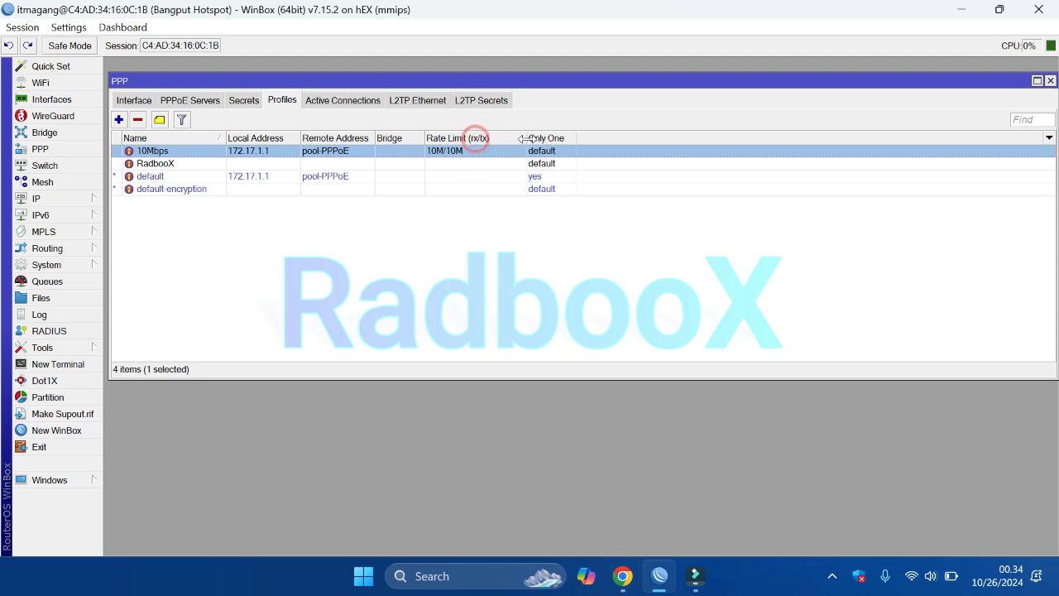
{"action": "double_click", "coordinate": [434, 152]}
{"action": "left_click", "coordinate": [568, 122]}
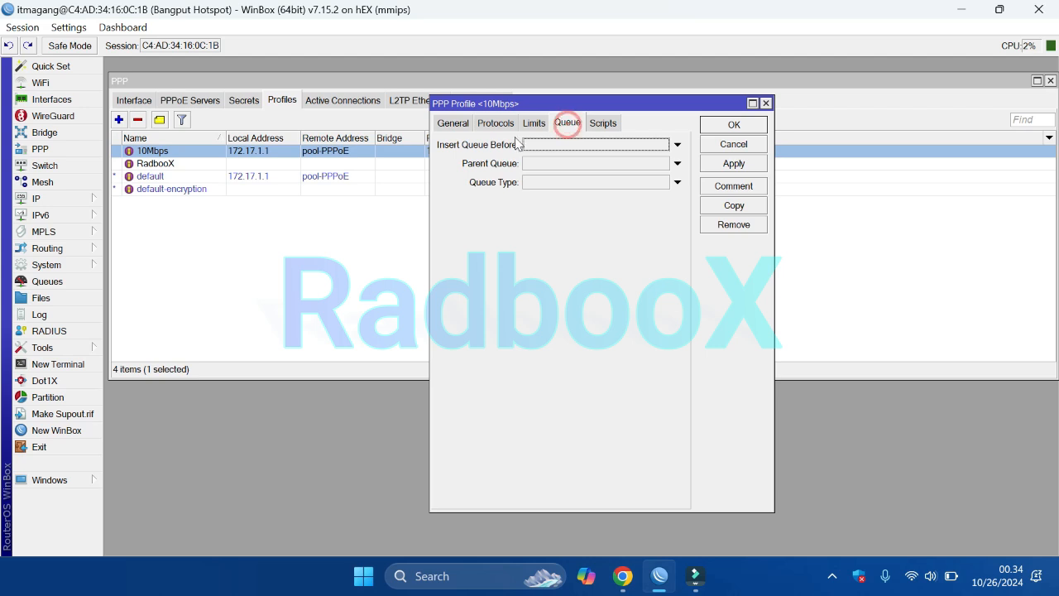
{"action": "left_click", "coordinate": [534, 123]}
{"action": "left_click", "coordinate": [678, 189]}
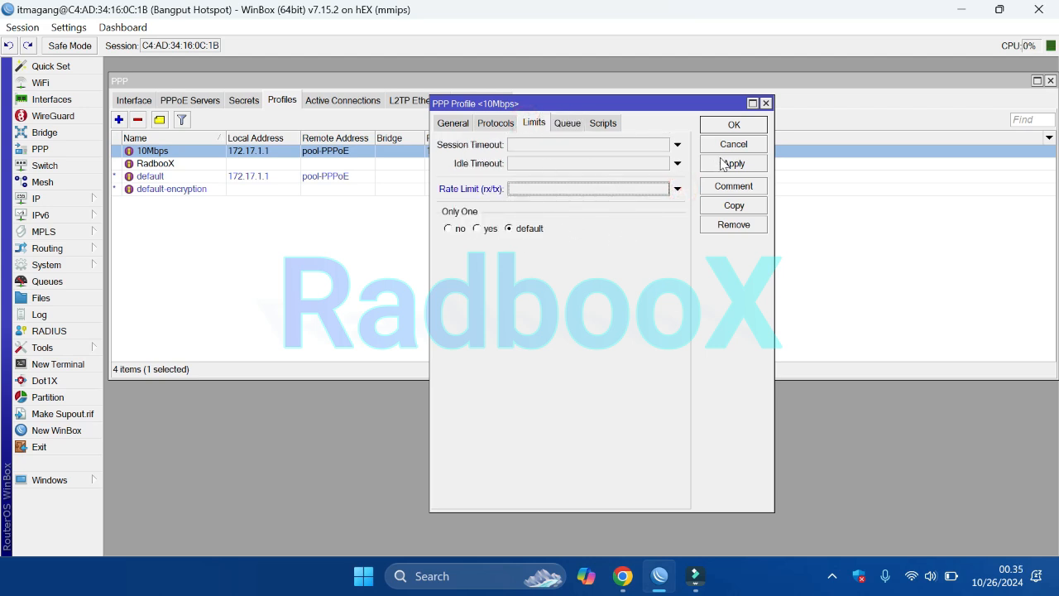
{"action": "left_click", "coordinate": [723, 126]}
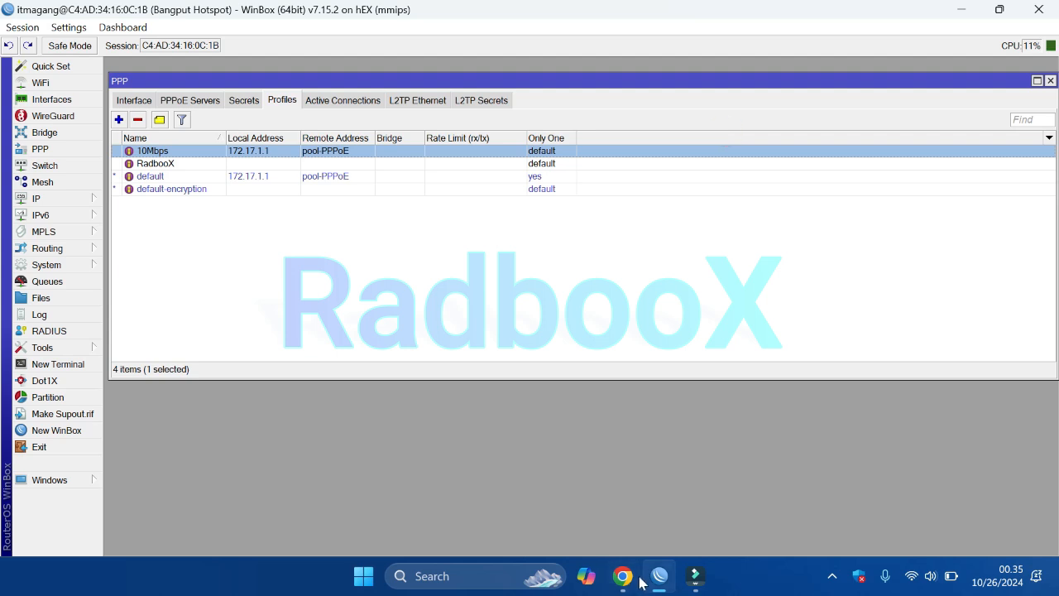
- Compare the rate limit fields of the RadbooX form in Chrome with the PPP profiles list in WinBox
{"action": "left_click", "coordinate": [629, 580]}
{"action": "left_click", "coordinate": [436, 215]}
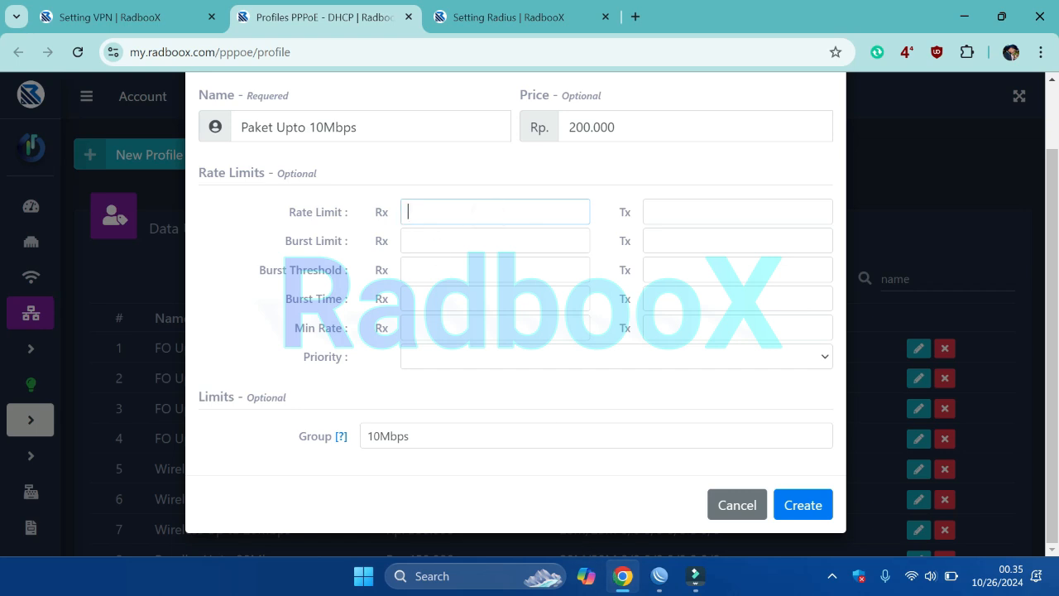
{"action": "triple_click", "coordinate": [290, 216]}
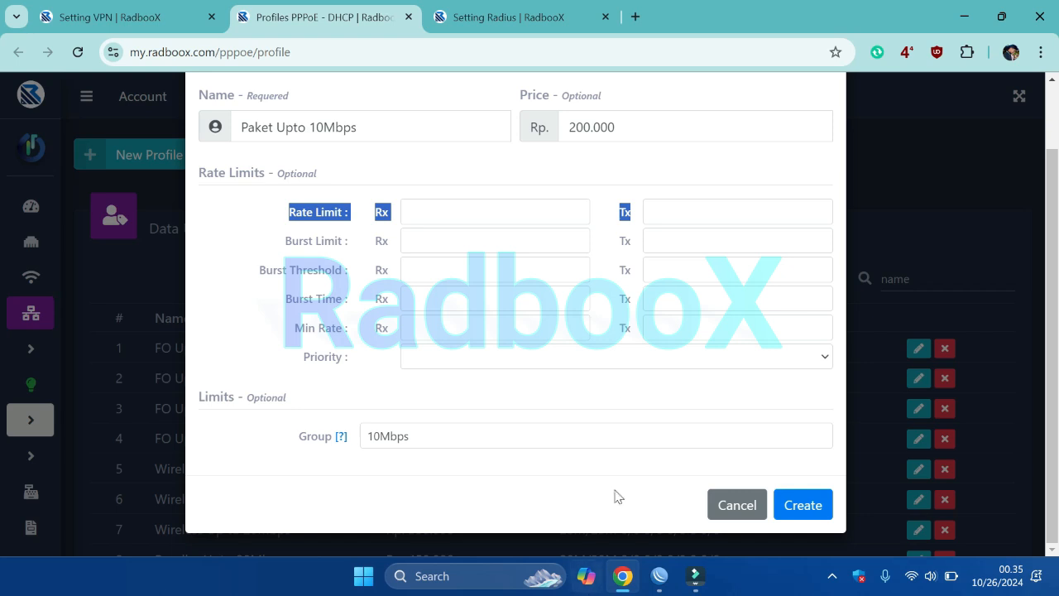
{"action": "left_click", "coordinate": [622, 576]}
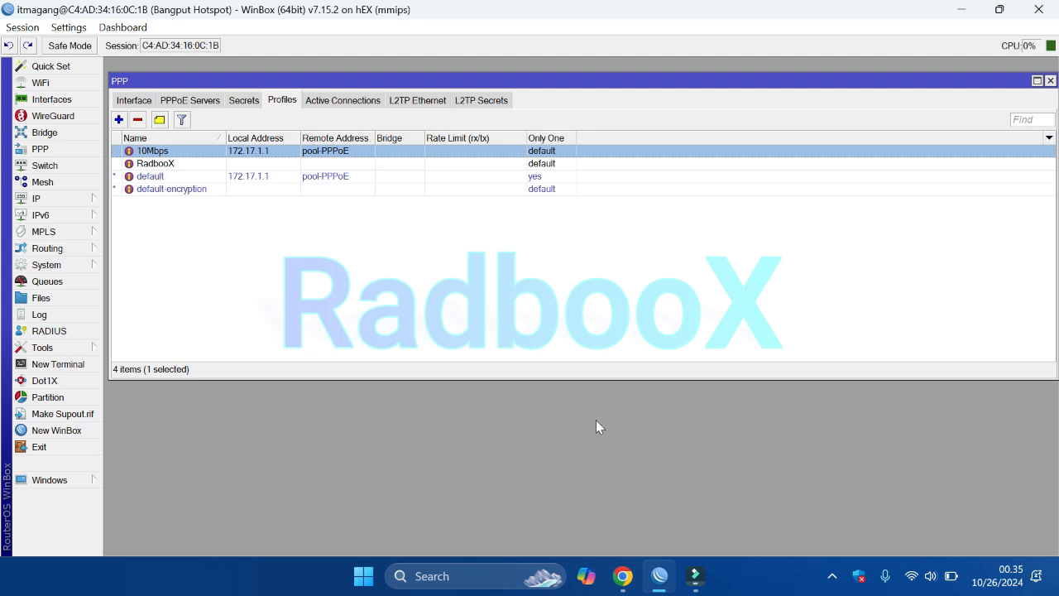
{"action": "left_click_drag", "start_coordinate": [242, 82], "coordinate": [243, 72]}
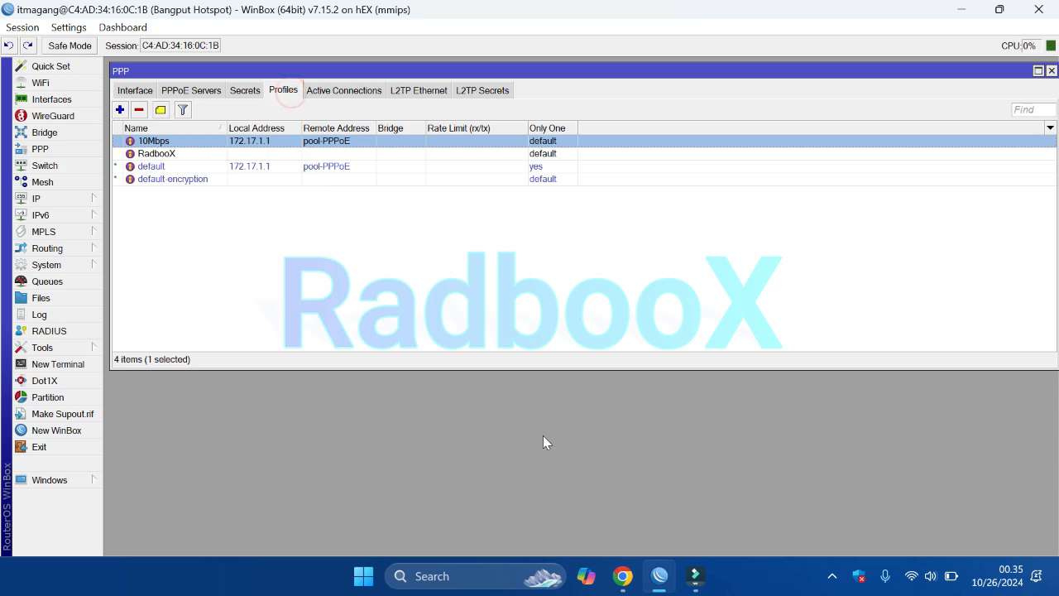
{"action": "left_click", "coordinate": [660, 576]}
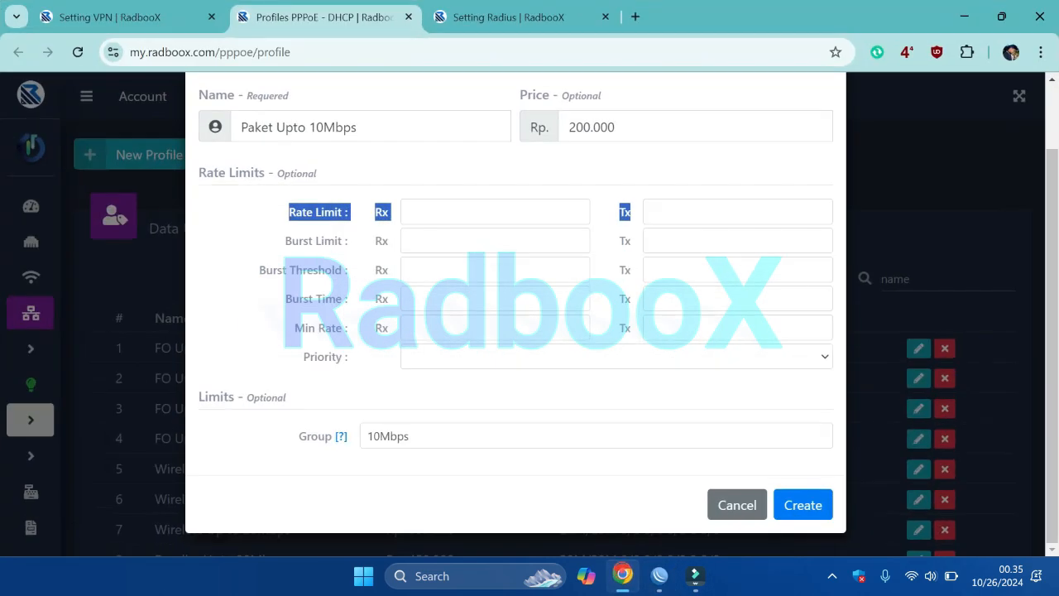
- Set both the Rx and Tx rate limits of the RadbooX profile to 10M
{"action": "left_click", "coordinate": [455, 213]}
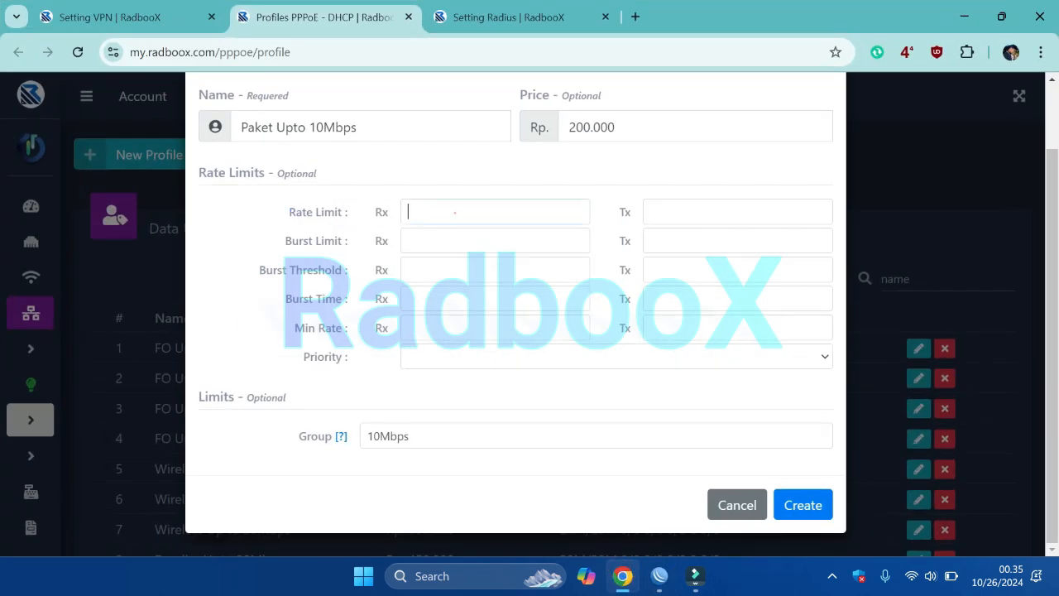
{"action": "left_click", "coordinate": [693, 204]}
{"action": "left_click", "coordinate": [527, 235]}
{"action": "left_click", "coordinate": [666, 245]}
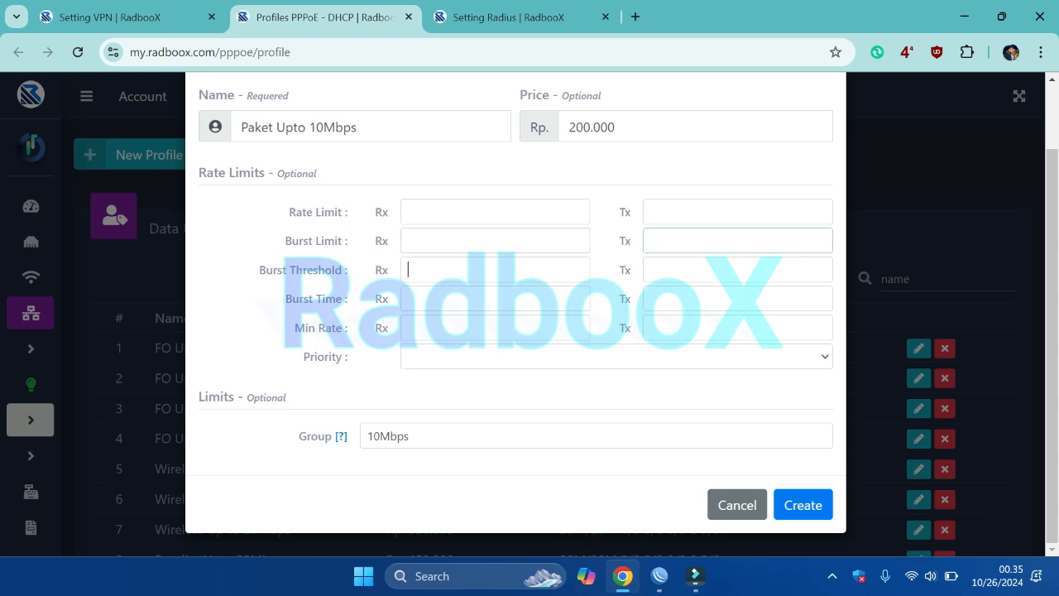
{"action": "left_click", "coordinate": [512, 272]}
{"action": "left_click", "coordinate": [472, 209]}
{"action": "left_click", "coordinate": [667, 212]}
{"action": "left_click", "coordinate": [523, 212]}
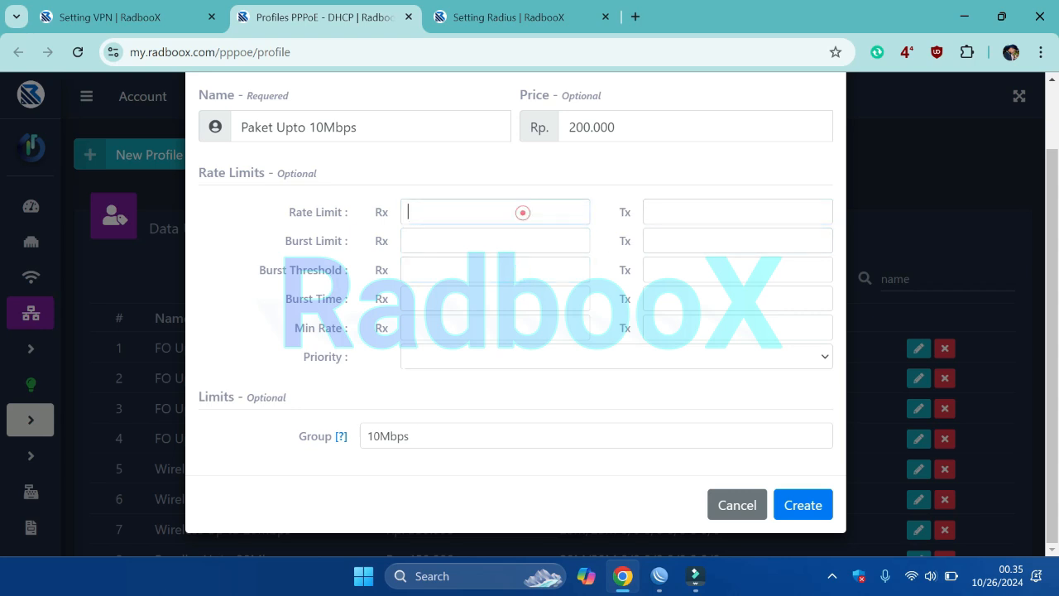
{"action": "type", "text": "10M"}
{"action": "key", "text": "Tab"}
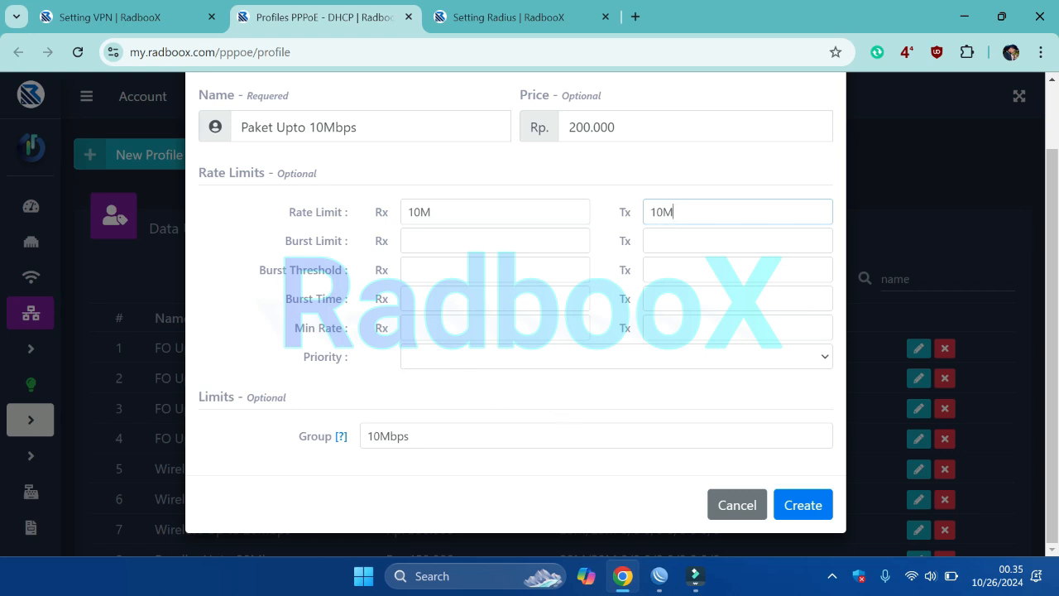
{"action": "left_click", "coordinate": [678, 215]}
- Check the WinBox PPP profiles' addresses and rate limits against the completed RadbooX form in Chrome
{"action": "left_click", "coordinate": [659, 575]}
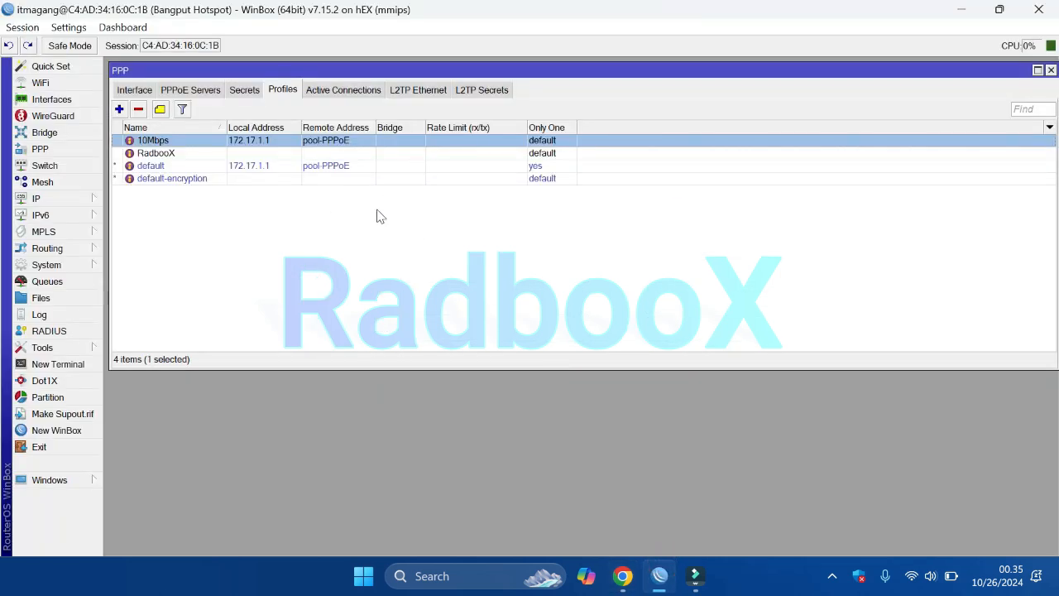
{"action": "left_click", "coordinate": [659, 577]}
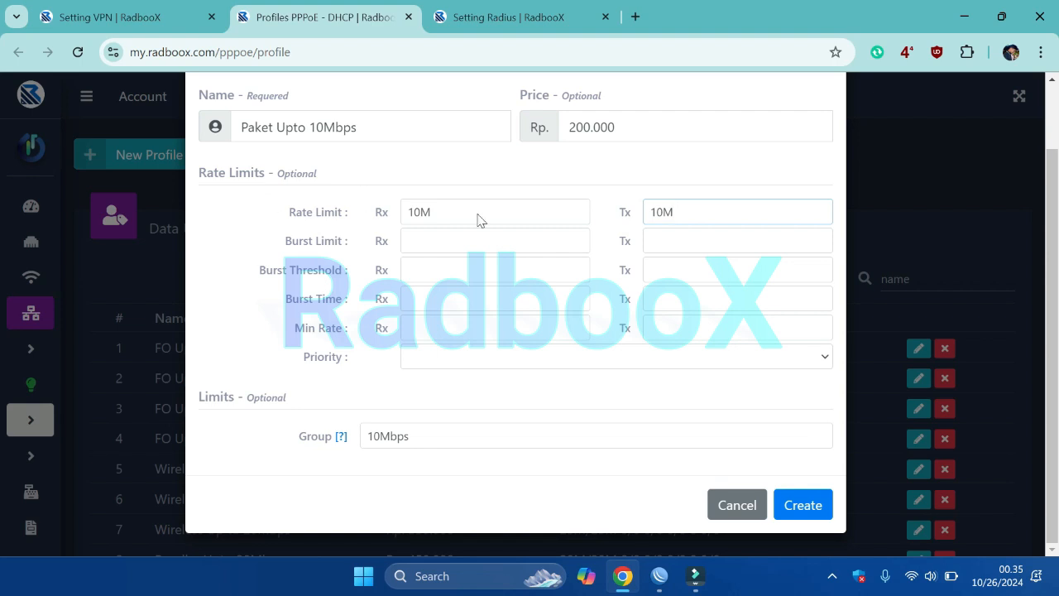
{"action": "left_click", "coordinate": [660, 576]}
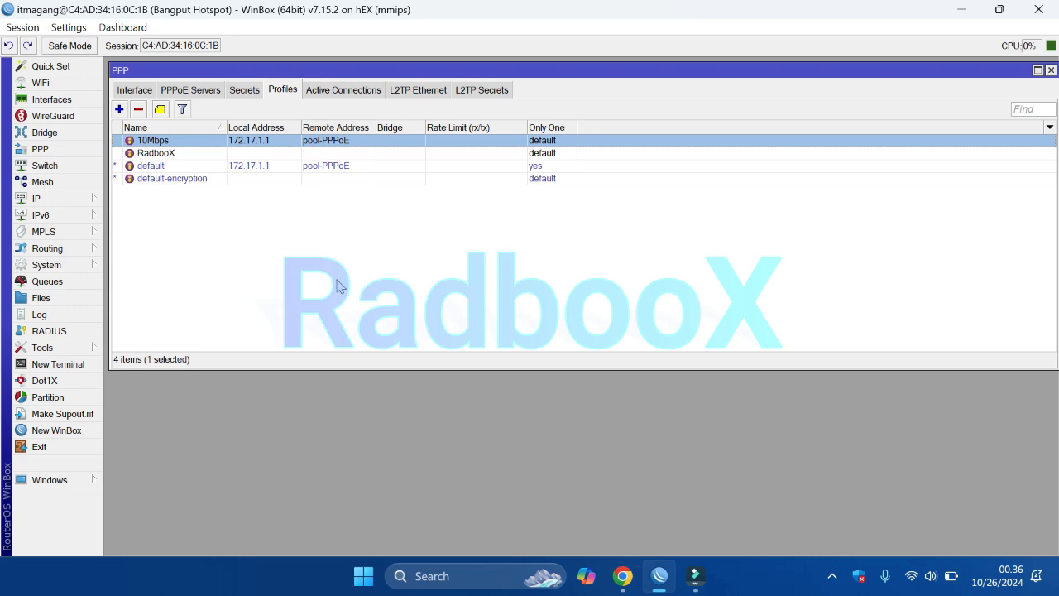
{"action": "left_click", "coordinate": [225, 127]}
{"action": "left_click", "coordinate": [624, 577]}
{"action": "left_click", "coordinate": [658, 579]}
{"action": "left_click", "coordinate": [658, 578]}
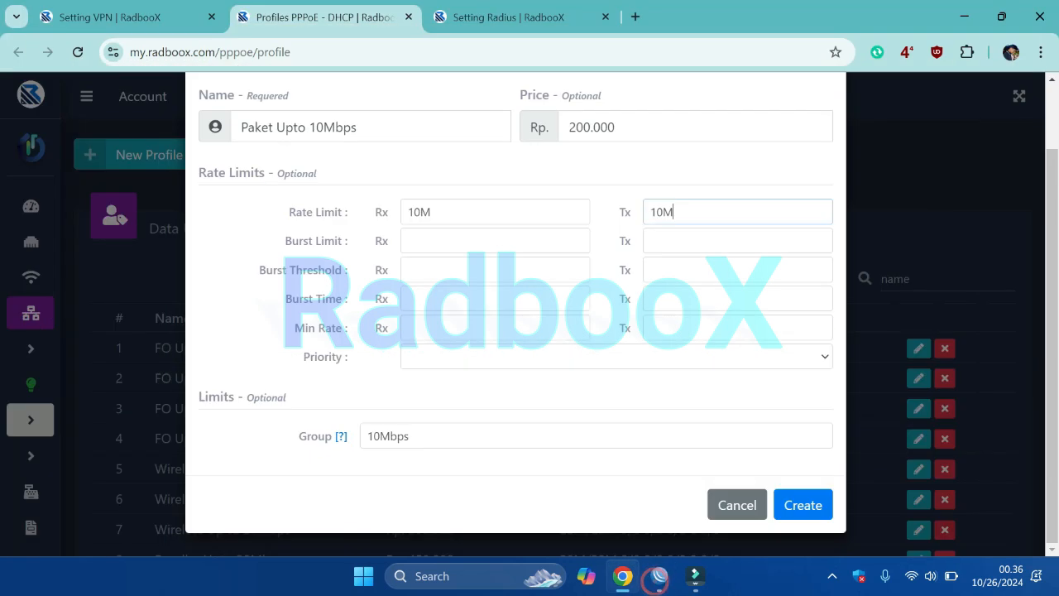
- Switch to WinBox and add a new IP pool named pool-20Mbps
{"action": "left_click", "coordinate": [661, 583]}
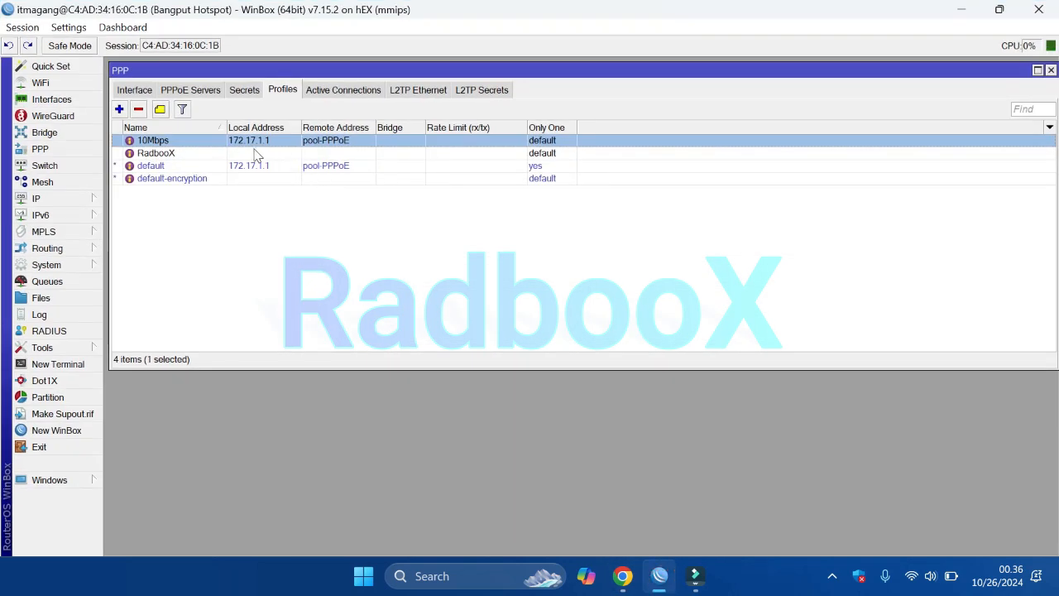
{"action": "left_click", "coordinate": [75, 201]}
{"action": "left_click", "coordinate": [159, 342]}
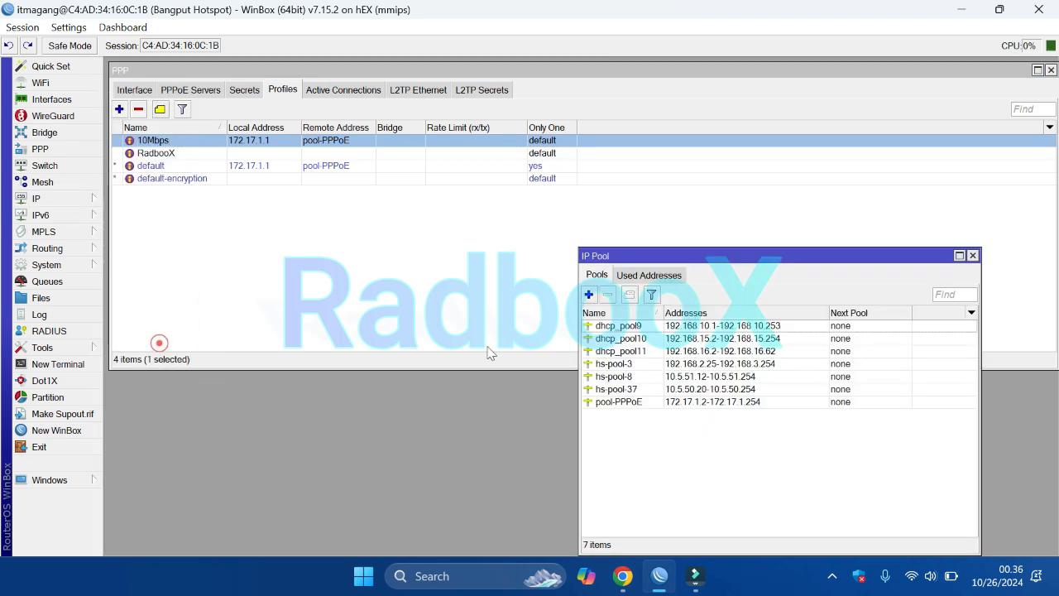
{"action": "left_click_drag", "start_coordinate": [635, 257], "coordinate": [623, 208]}
{"action": "left_click", "coordinate": [577, 244]}
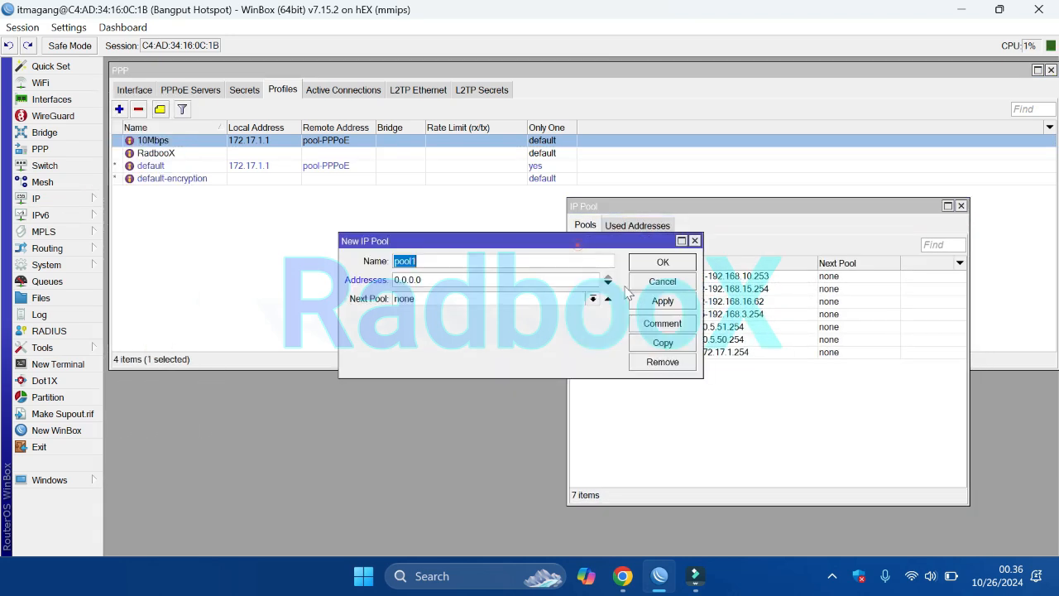
{"action": "left_click_drag", "start_coordinate": [578, 244], "coordinate": [489, 244]}
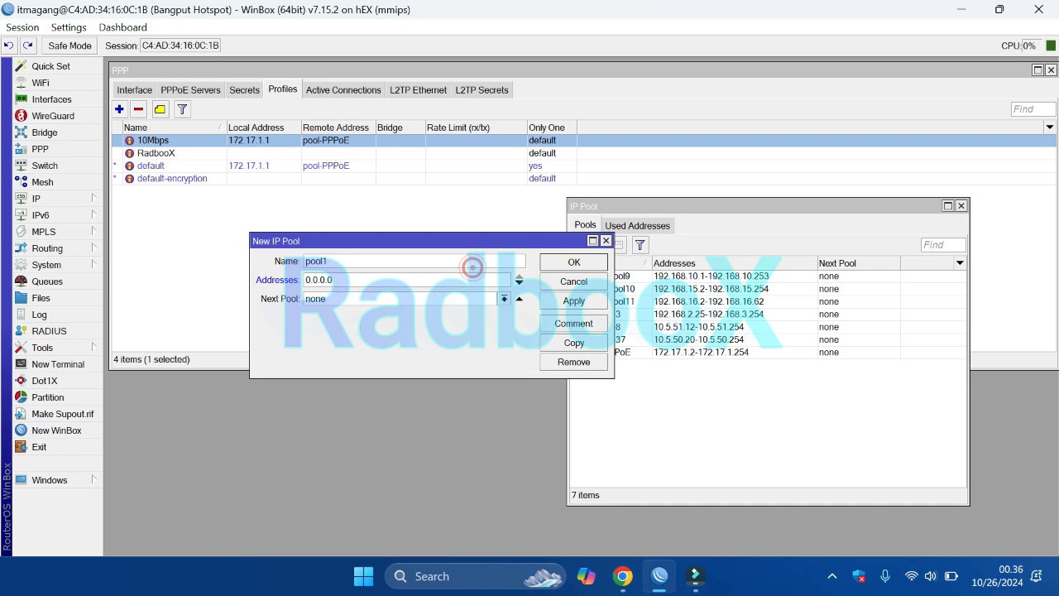
{"action": "left_click", "coordinate": [472, 265]}
{"action": "key", "text": "BackSpace"}
{"action": "type", "text": "-20Mbps"}
{"action": "key", "text": "Tab"}
- Set the new pool's addresses to 172.18.1.2-172.18.1.254 and save it
{"action": "type", "text": "172"}
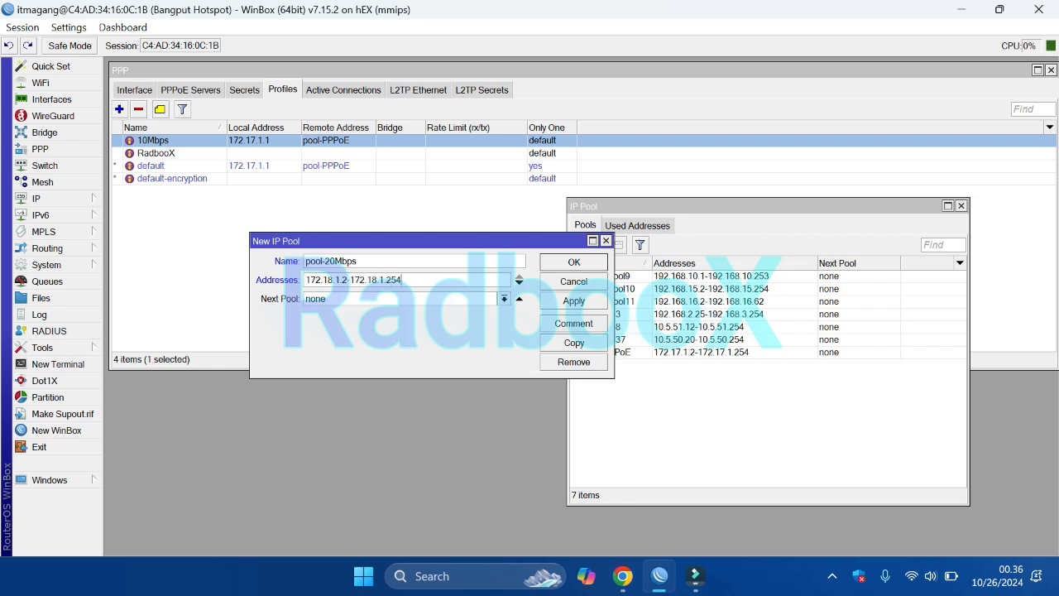
{"action": "left_click", "coordinate": [574, 301]}
{"action": "left_click", "coordinate": [574, 261]}
- Return to the PPP profiles and start a new profile as a copy of 10Mbps, showing its general settings
{"action": "left_click", "coordinate": [289, 89]}
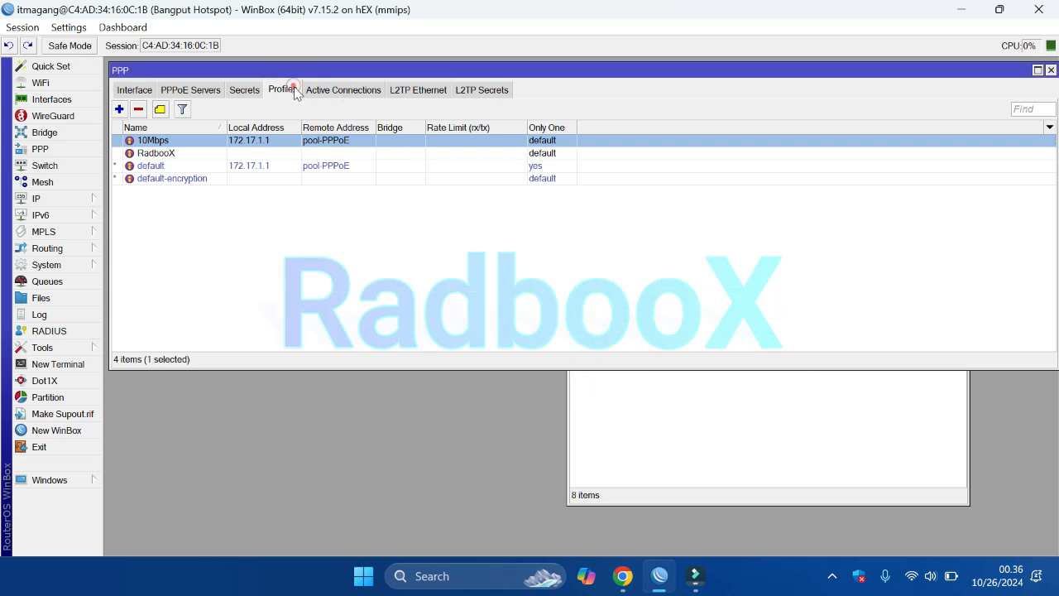
{"action": "left_click_drag", "start_coordinate": [226, 127], "coordinate": [218, 127]}
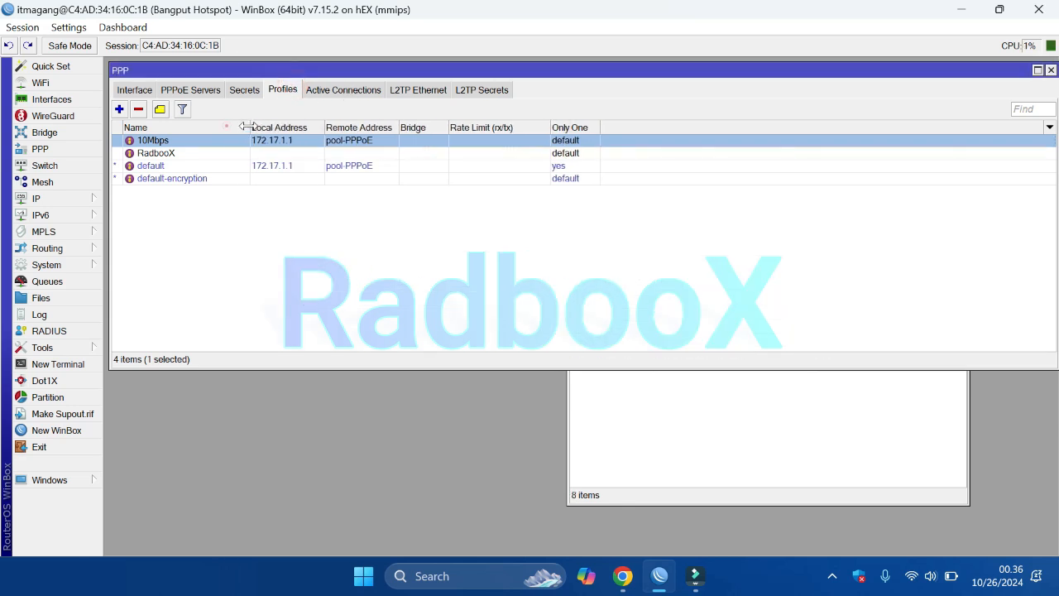
{"action": "left_click_drag", "start_coordinate": [295, 127], "coordinate": [288, 127]}
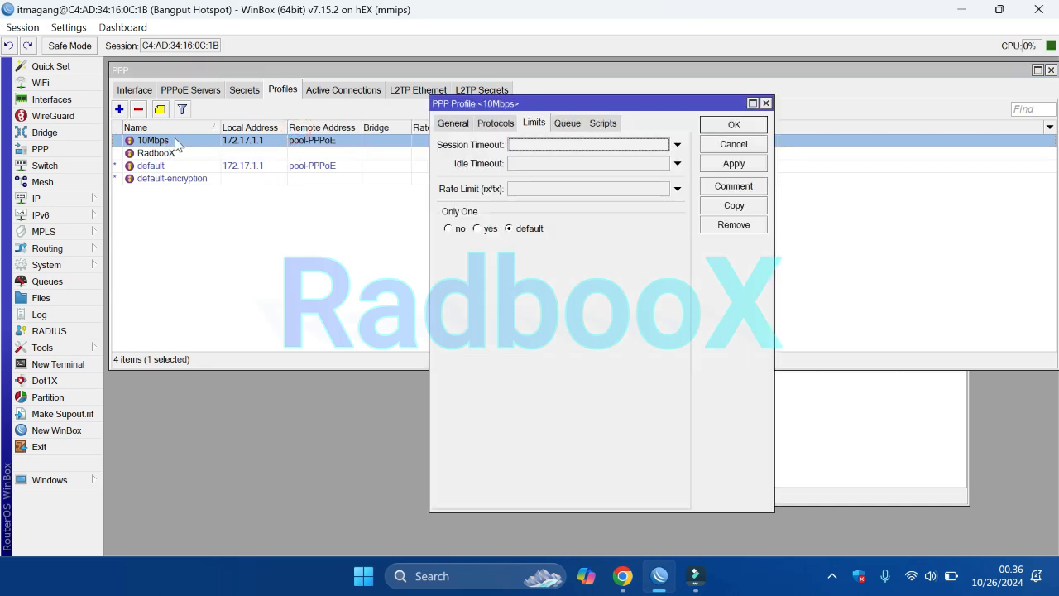
{"action": "left_click", "coordinate": [453, 122]}
{"action": "left_click", "coordinate": [734, 206]}
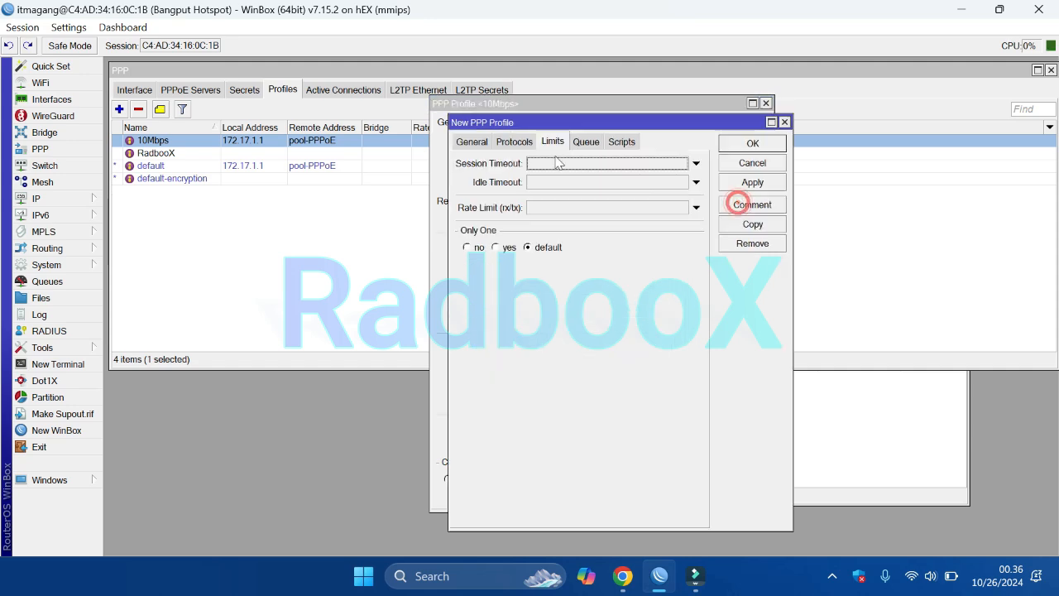
{"action": "left_click", "coordinate": [464, 134]}
{"action": "left_click_drag", "start_coordinate": [496, 115], "coordinate": [675, 140]}
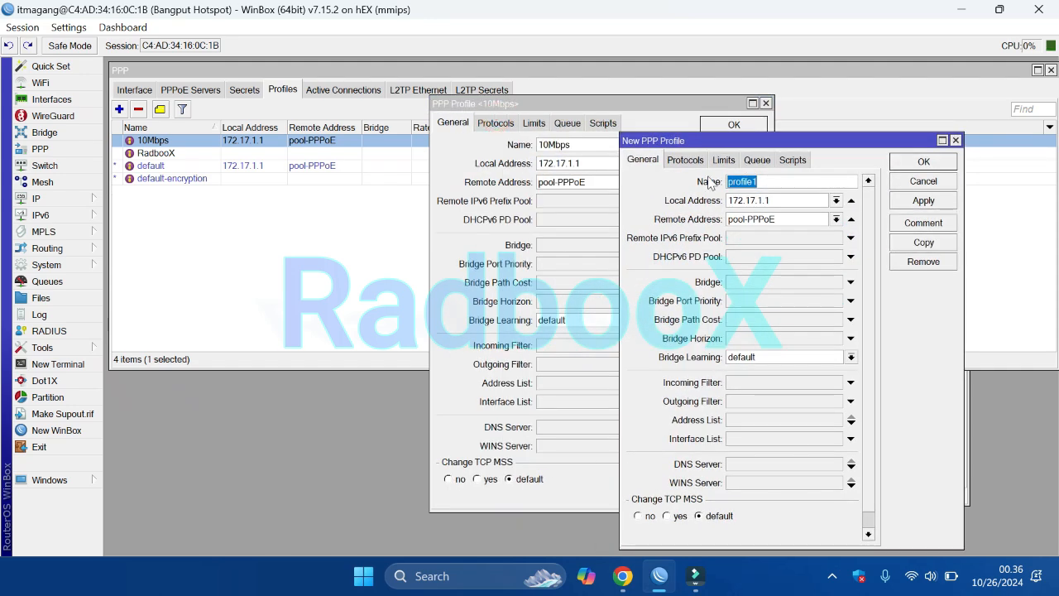
- Name the copied PPP profile 20Mbps, set its local address to 172.18.1.1 and remote address to pool-20Mbps, and save it
{"action": "left_click", "coordinate": [766, 182]}
{"action": "key", "text": "BackSpace"}
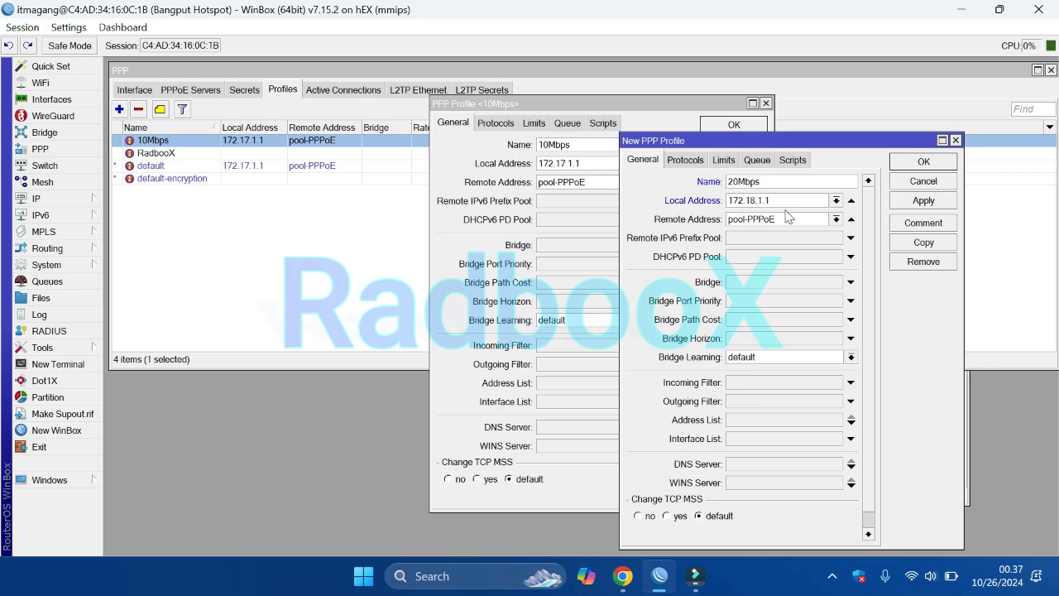
{"action": "left_click", "coordinate": [836, 219]}
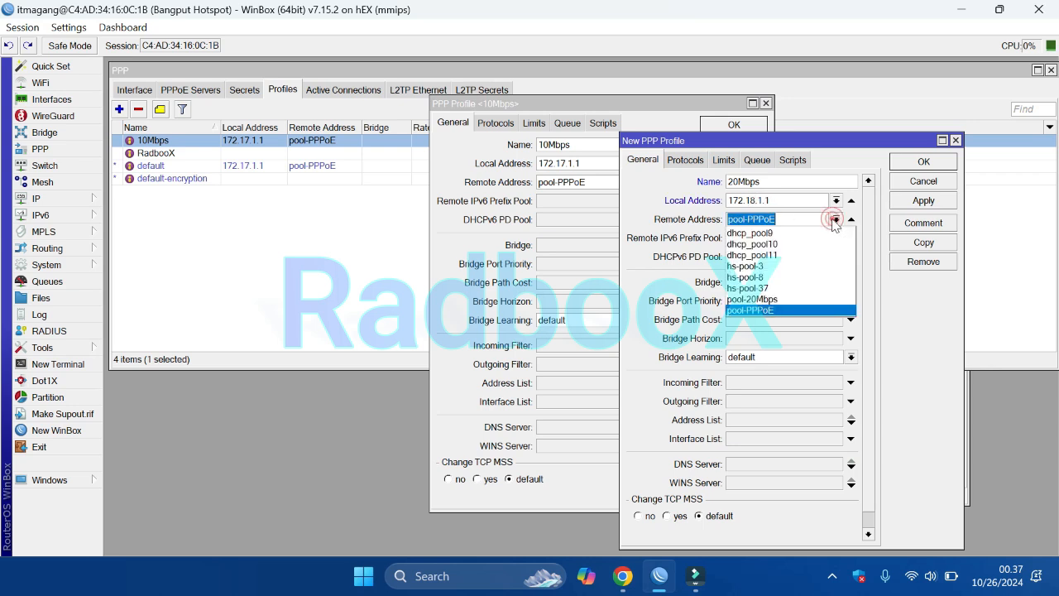
{"action": "left_click", "coordinate": [788, 300]}
{"action": "left_click", "coordinate": [925, 203]}
{"action": "left_click", "coordinate": [924, 162]}
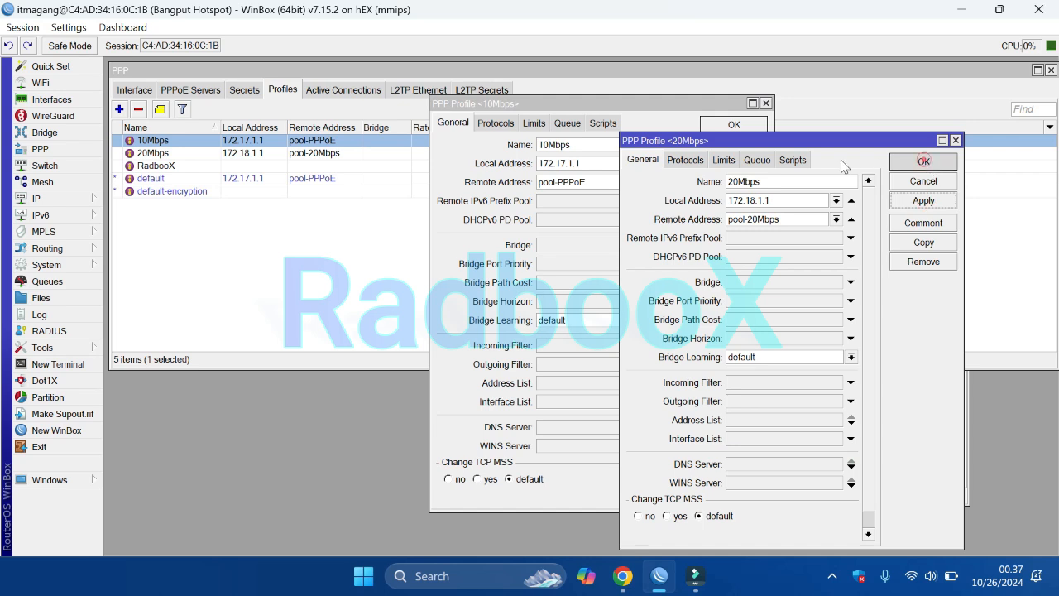
{"action": "left_click", "coordinate": [733, 127]}
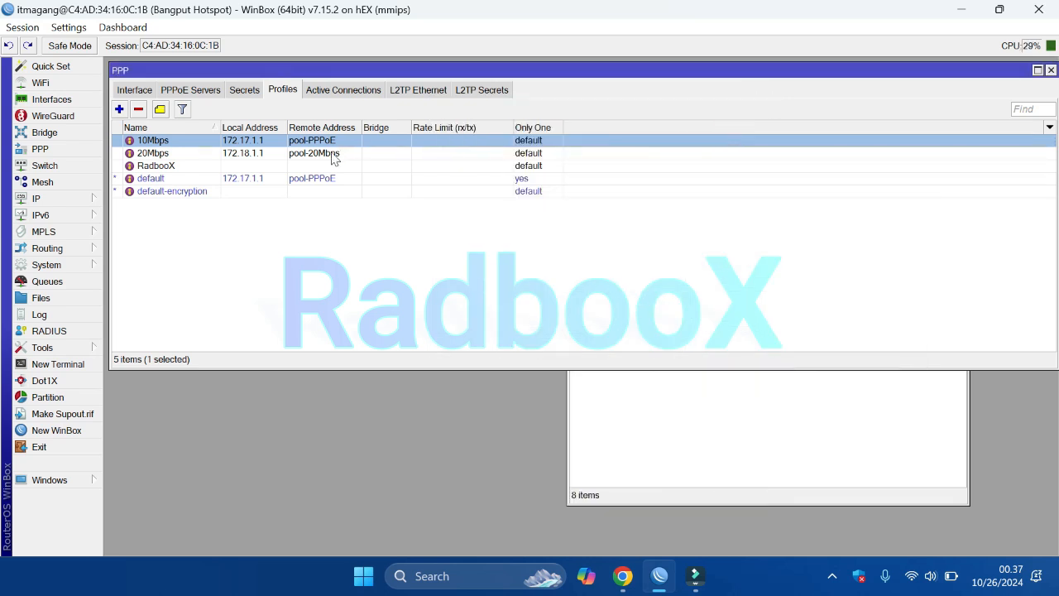
- Compare the addresses of the 10Mbps and 20Mbps PPP profiles, and copy the 20Mbps profile's name
{"action": "left_click", "coordinate": [177, 154]}
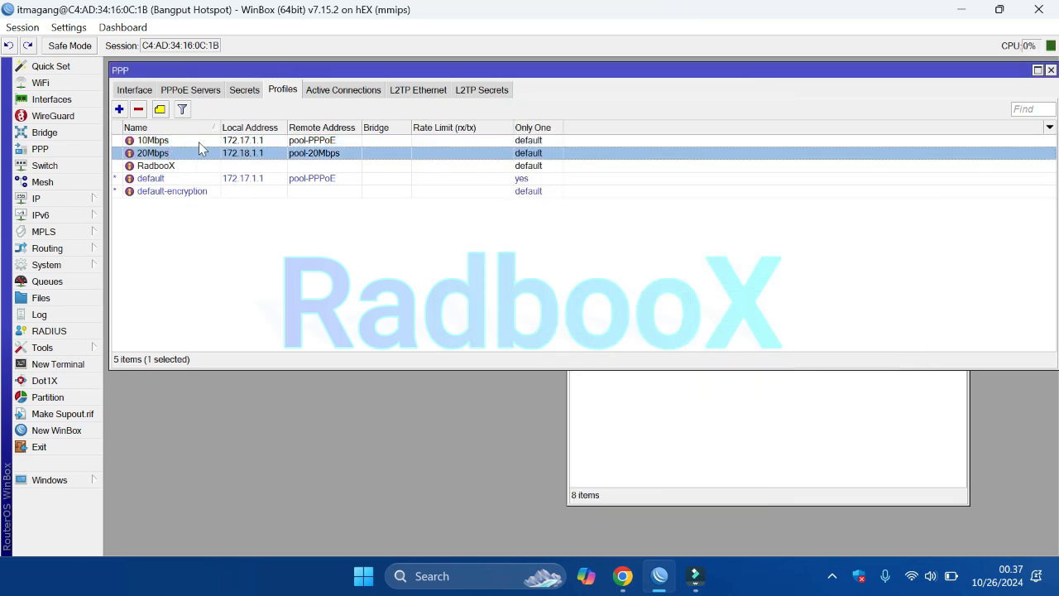
{"action": "left_click", "coordinate": [199, 141]}
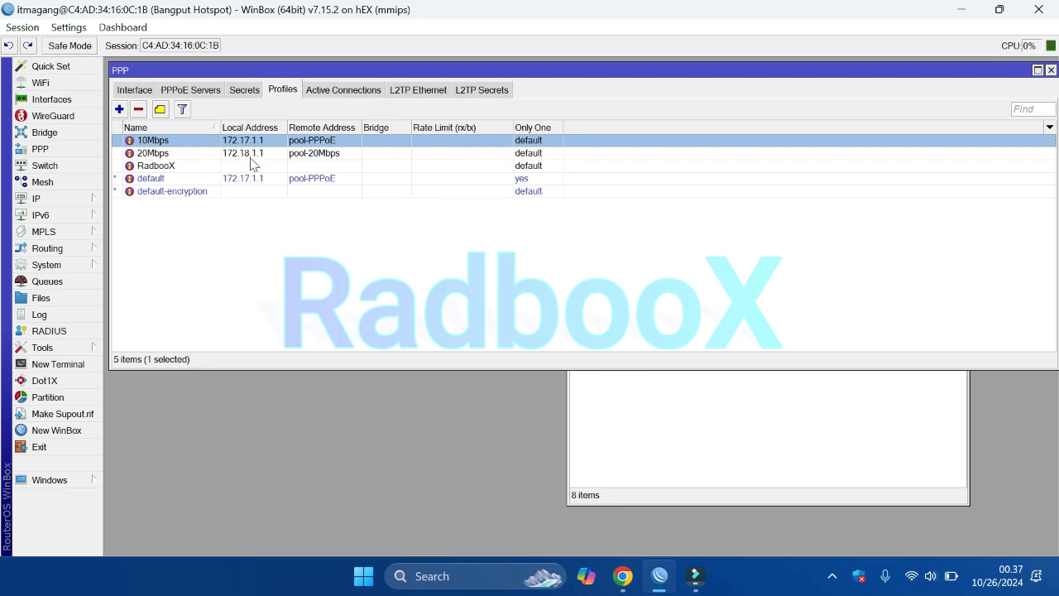
{"action": "left_click", "coordinate": [316, 156]}
{"action": "left_click", "coordinate": [312, 141]}
{"action": "left_click", "coordinate": [319, 154]}
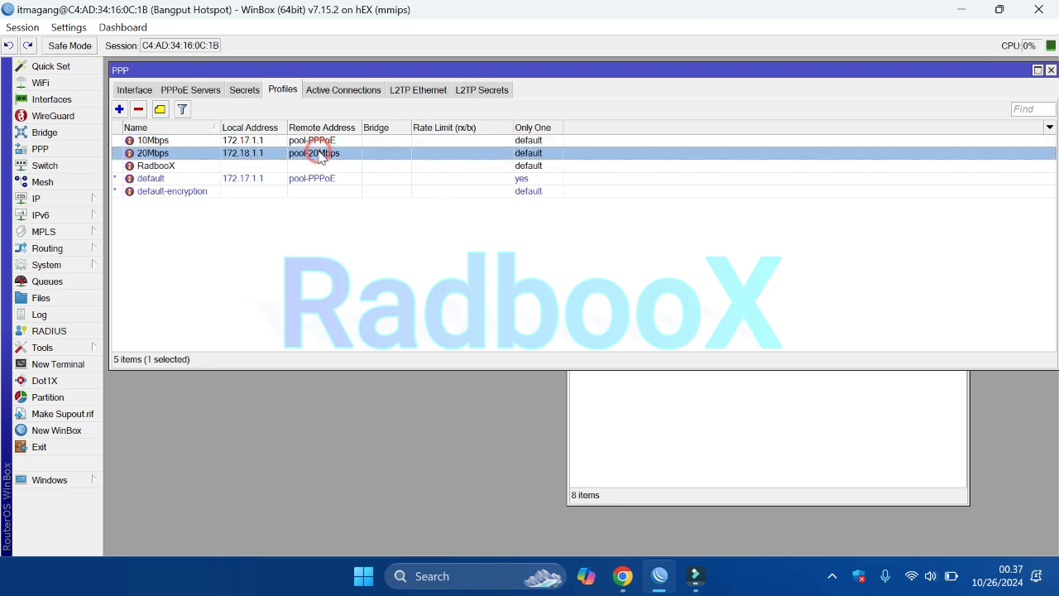
{"action": "double_click", "coordinate": [184, 154]}
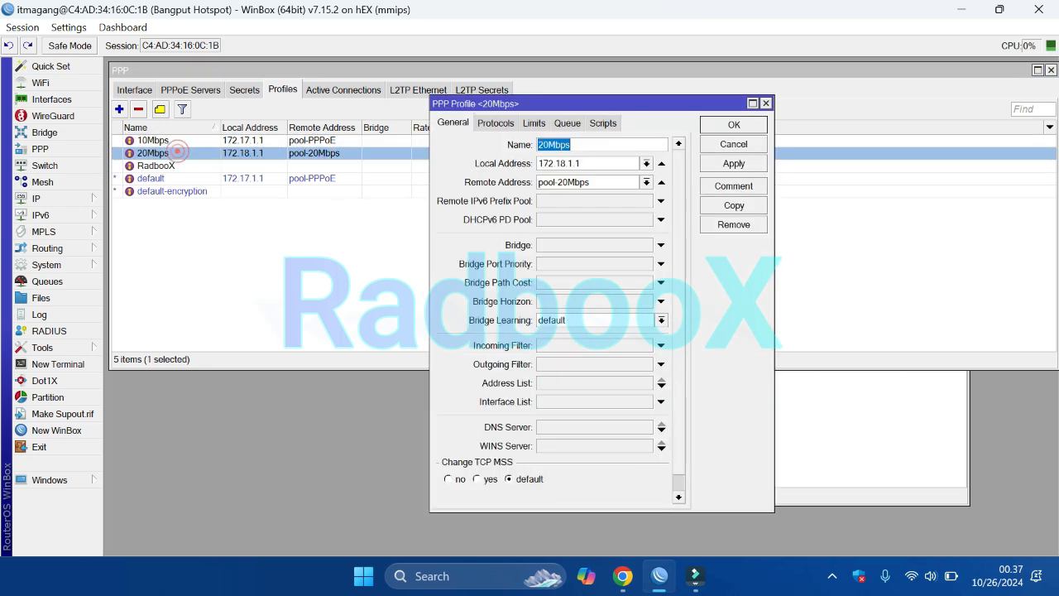
{"action": "right_click", "coordinate": [565, 156]}
{"action": "left_click", "coordinate": [600, 178]}
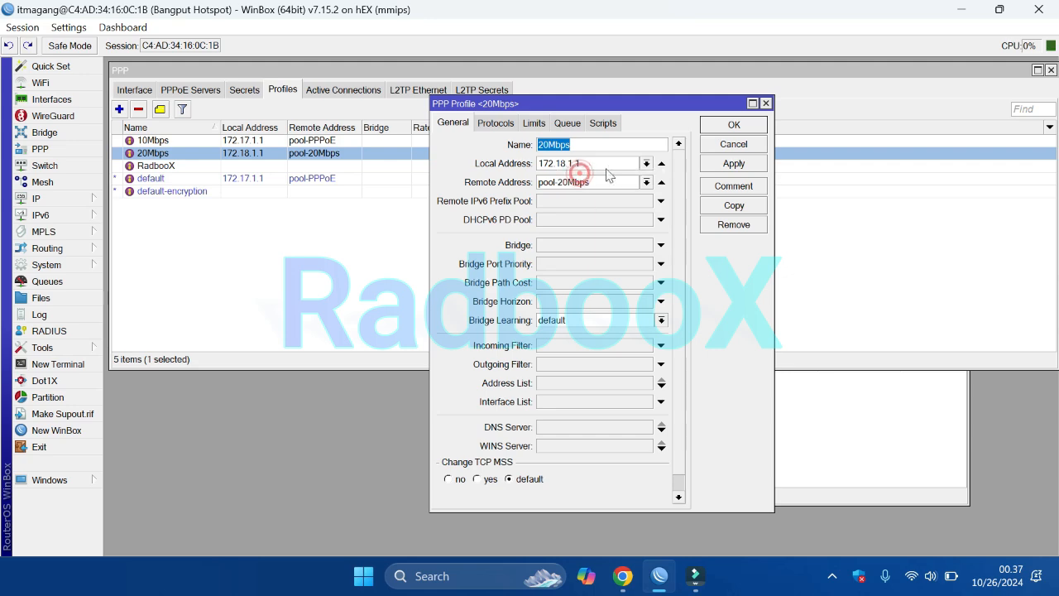
{"action": "right_click", "coordinate": [562, 158]}
{"action": "left_click", "coordinate": [593, 184]}
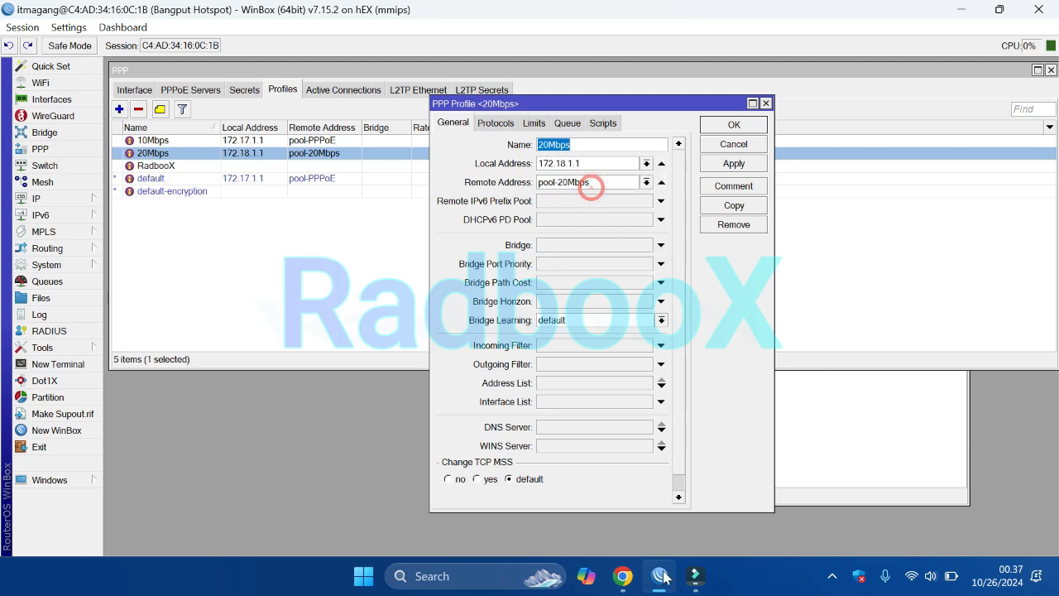
- Switch to Chrome, replace the Group of the Paket Upto 10Mbps form with the copied 20Mbps, and create the RadbooX profile
{"action": "left_click", "coordinate": [623, 576]}
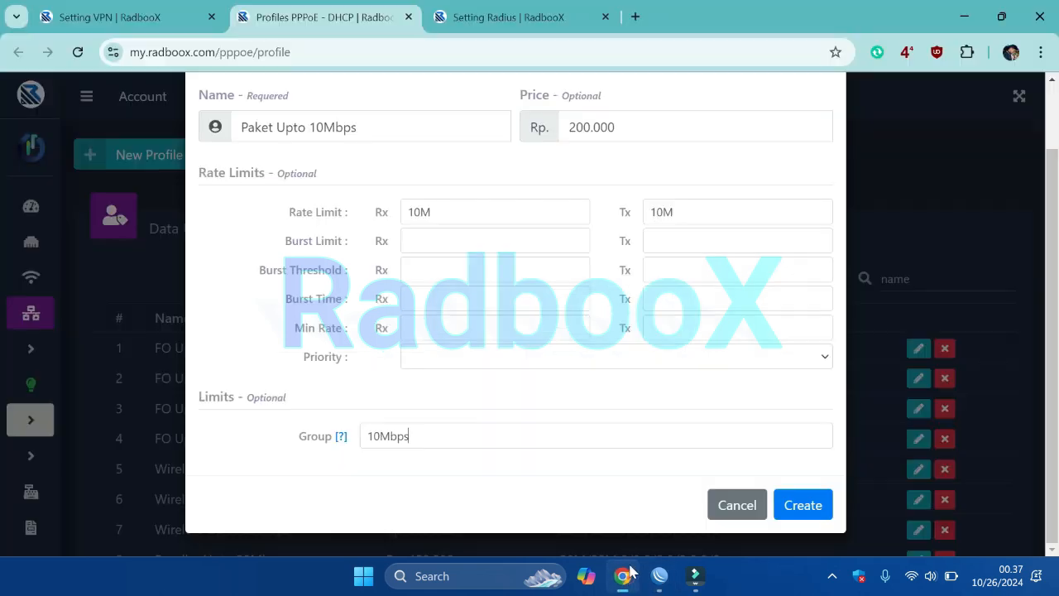
{"action": "double_click", "coordinate": [443, 437]}
{"action": "right_click", "coordinate": [445, 437]}
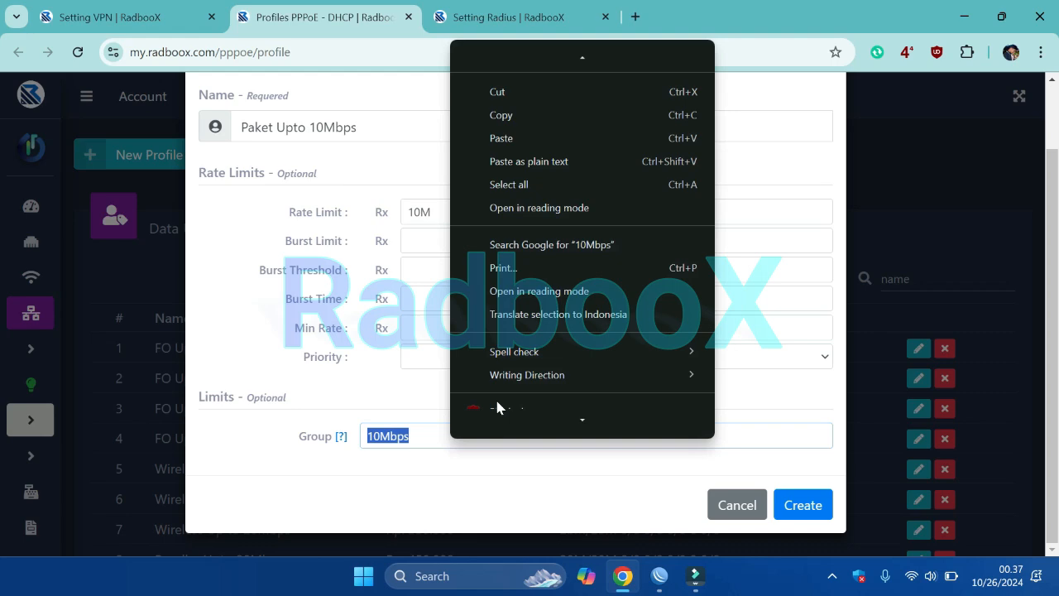
{"action": "left_click", "coordinate": [540, 148]}
{"action": "left_click", "coordinate": [811, 505]}
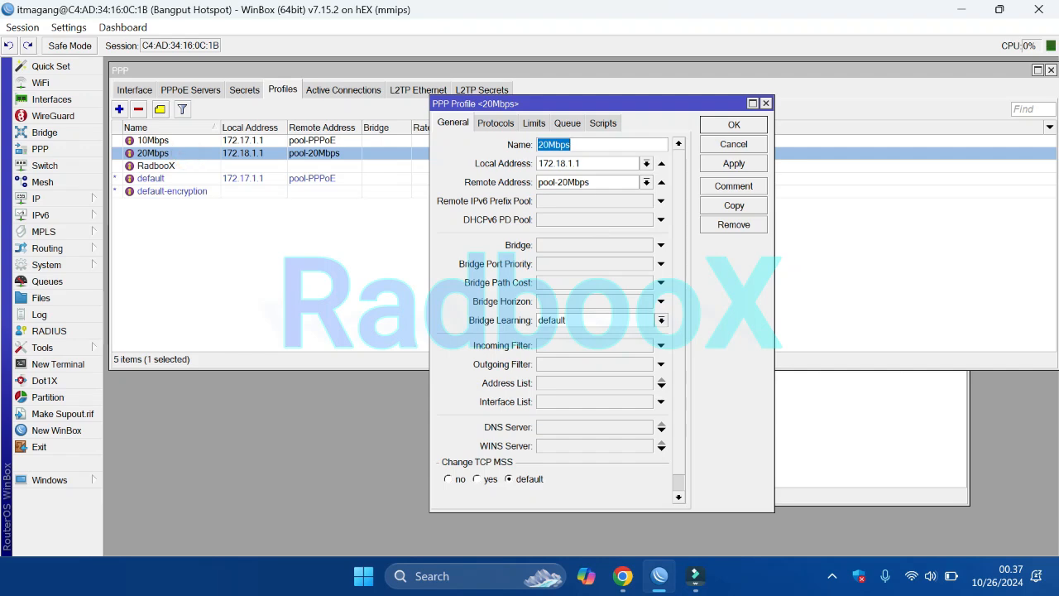
- Compare RadbooX's Group in Chrome with the PPP profile name in WinBox, and rename the 20Mbps profile to 20M
{"action": "left_click", "coordinate": [585, 146]}
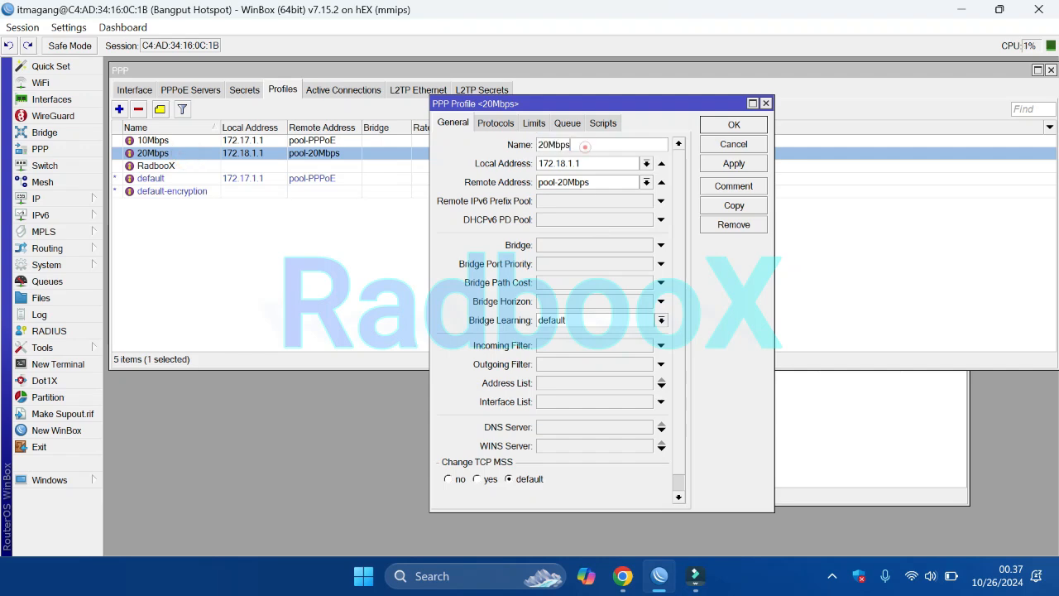
{"action": "left_click", "coordinate": [626, 578]}
{"action": "left_click_drag", "start_coordinate": [428, 441], "coordinate": [368, 437]}
{"action": "left_click", "coordinate": [653, 582]}
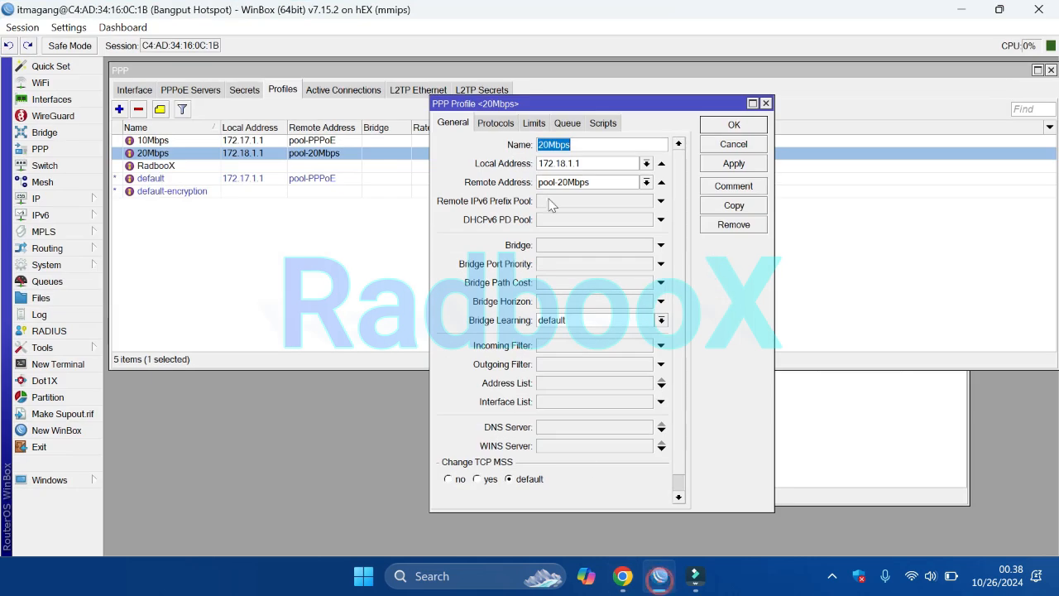
{"action": "left_click", "coordinate": [575, 147]}
{"action": "key", "text": "BackSpace"}
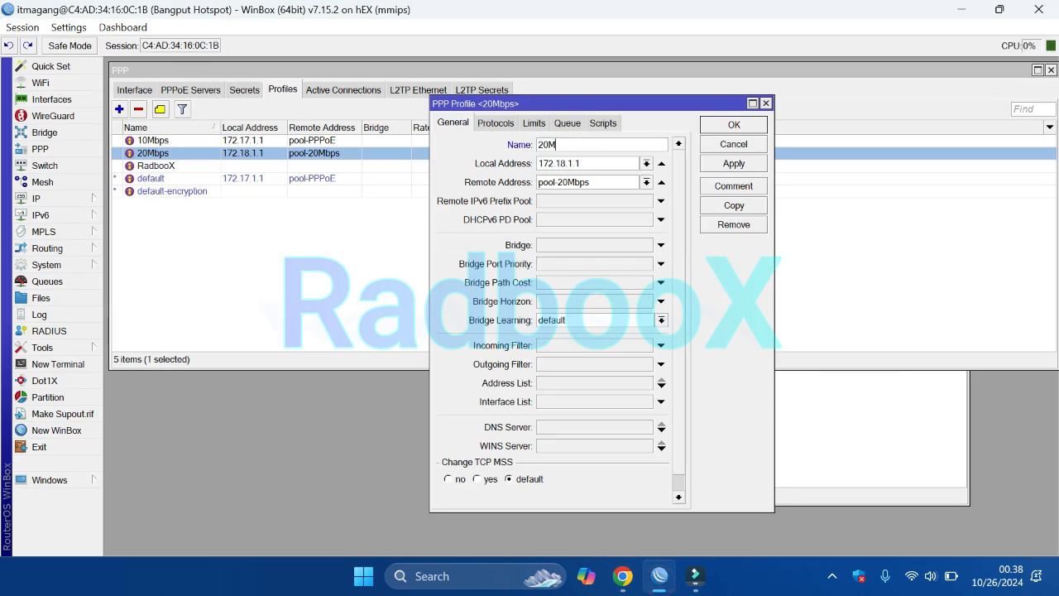
{"action": "left_click", "coordinate": [716, 165]}
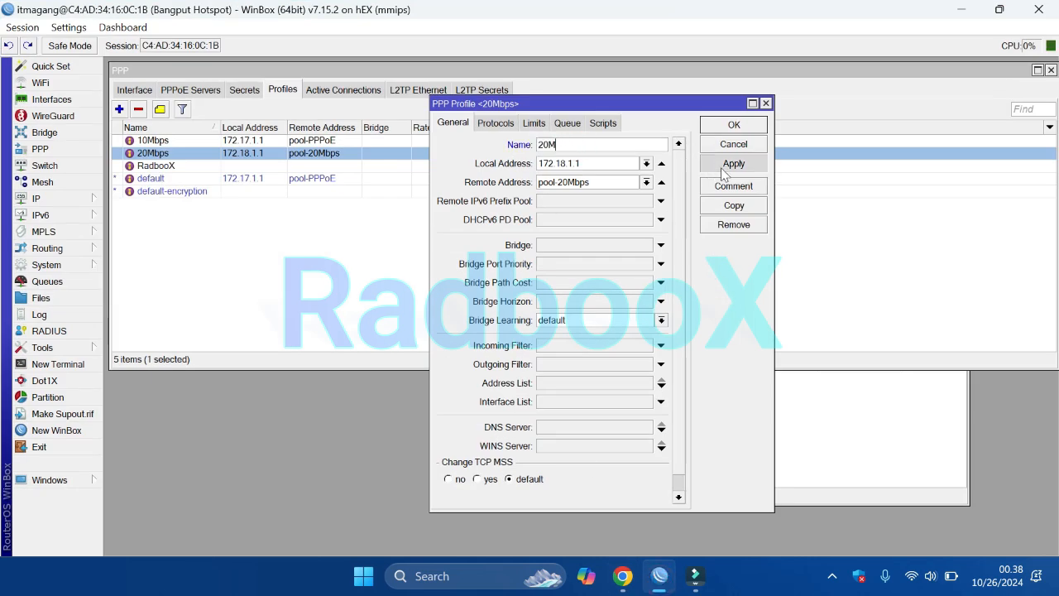
{"action": "left_click", "coordinate": [736, 127]}
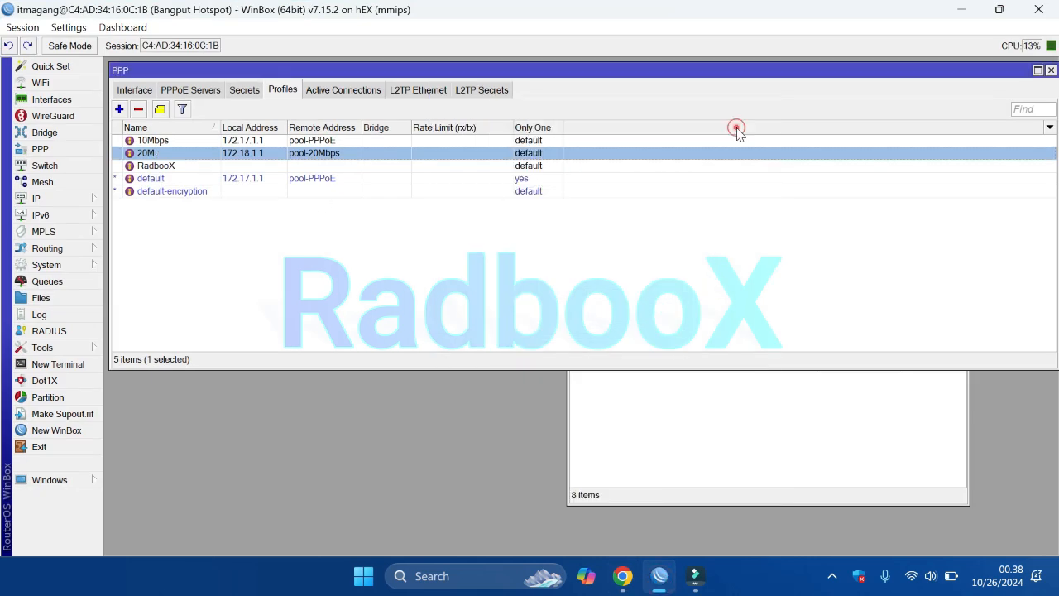
- Copy the name of the 20M PPP profile and close its settings
{"action": "double_click", "coordinate": [145, 153]}
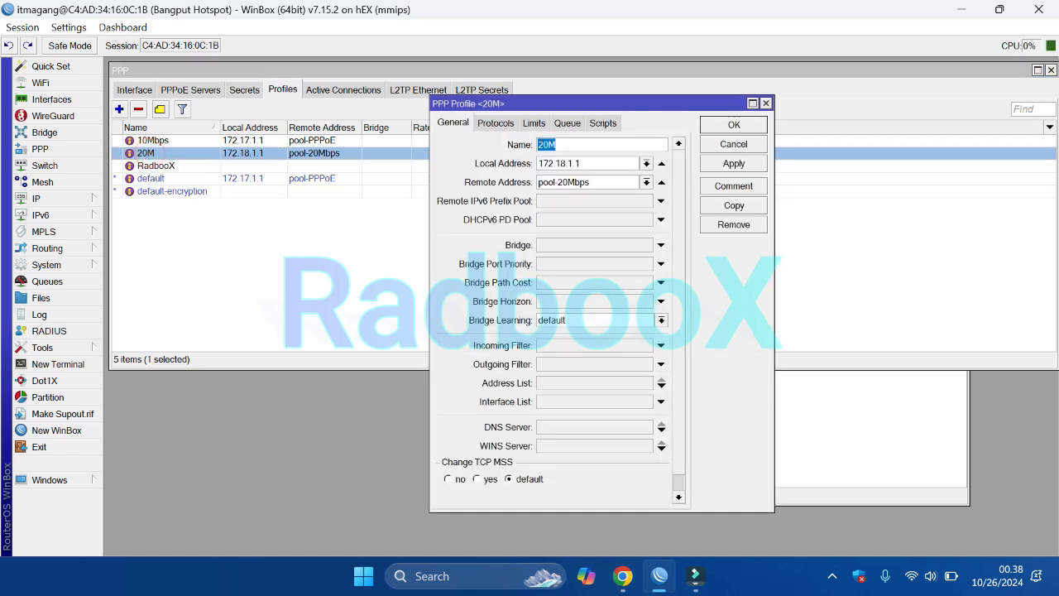
{"action": "double_click", "coordinate": [573, 144]}
{"action": "right_click", "coordinate": [557, 152]}
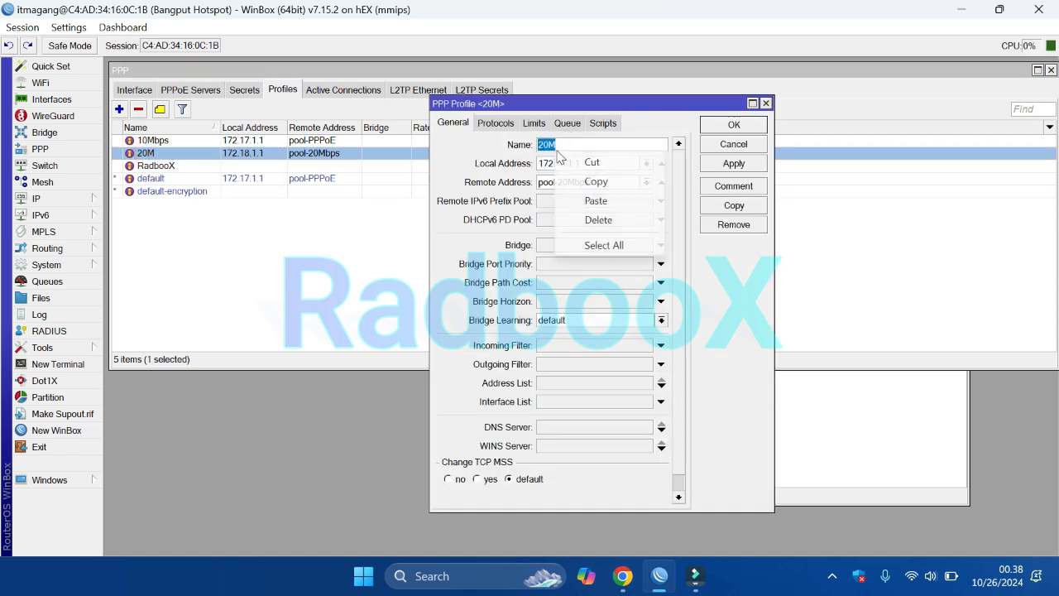
{"action": "left_click", "coordinate": [581, 183]}
{"action": "left_click", "coordinate": [734, 124]}
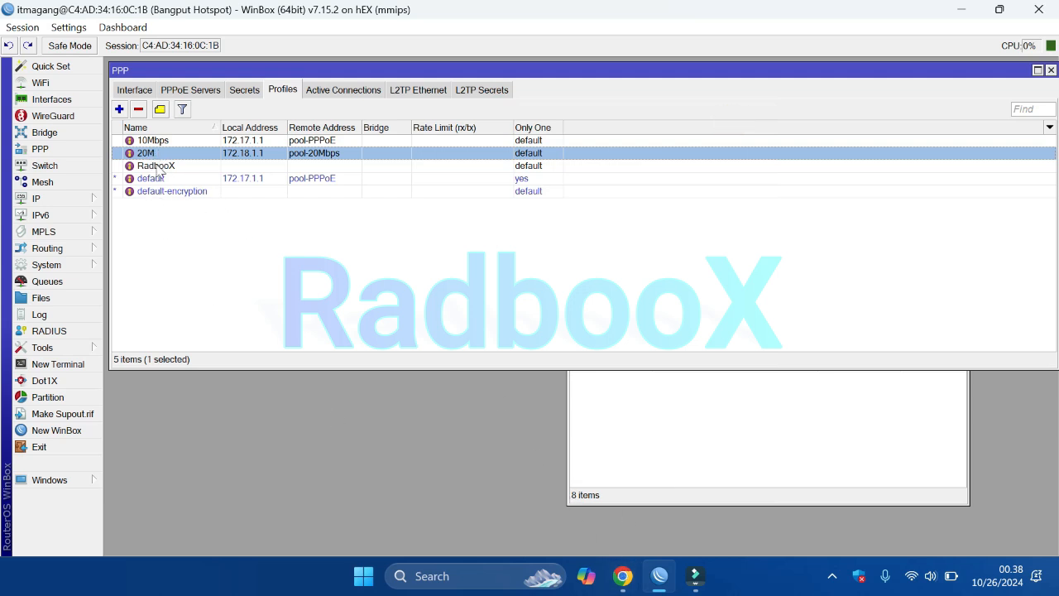
- Switch to Chrome and try to update the Group of the Paket Upto 10Mbps profile to the copied 20M
{"action": "left_click", "coordinate": [623, 585]}
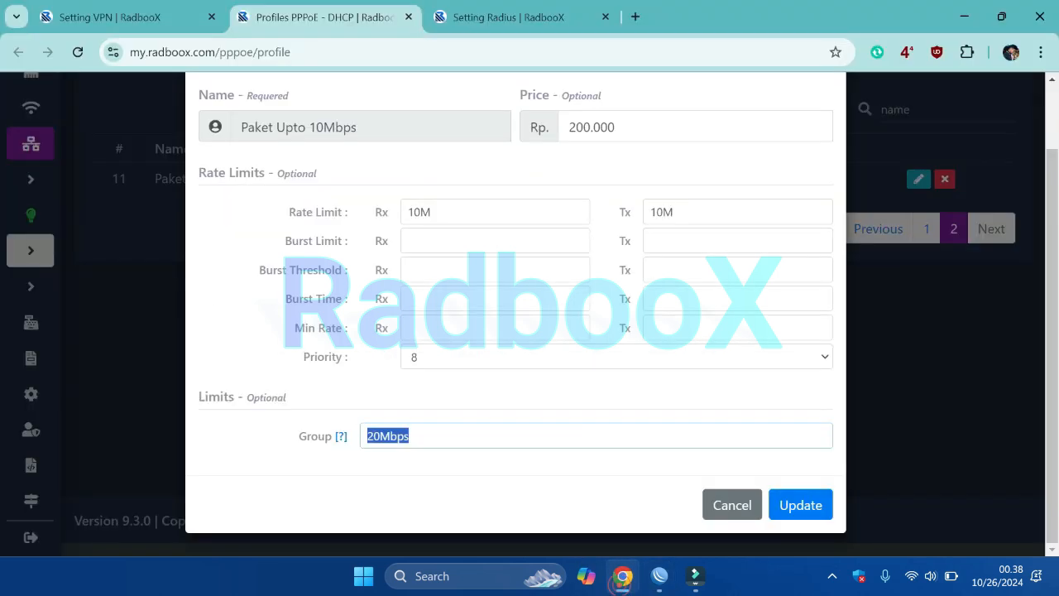
{"action": "left_click", "coordinate": [422, 434]}
{"action": "double_click", "coordinate": [417, 435]}
{"action": "right_click", "coordinate": [449, 442]}
{"action": "left_click", "coordinate": [514, 156]}
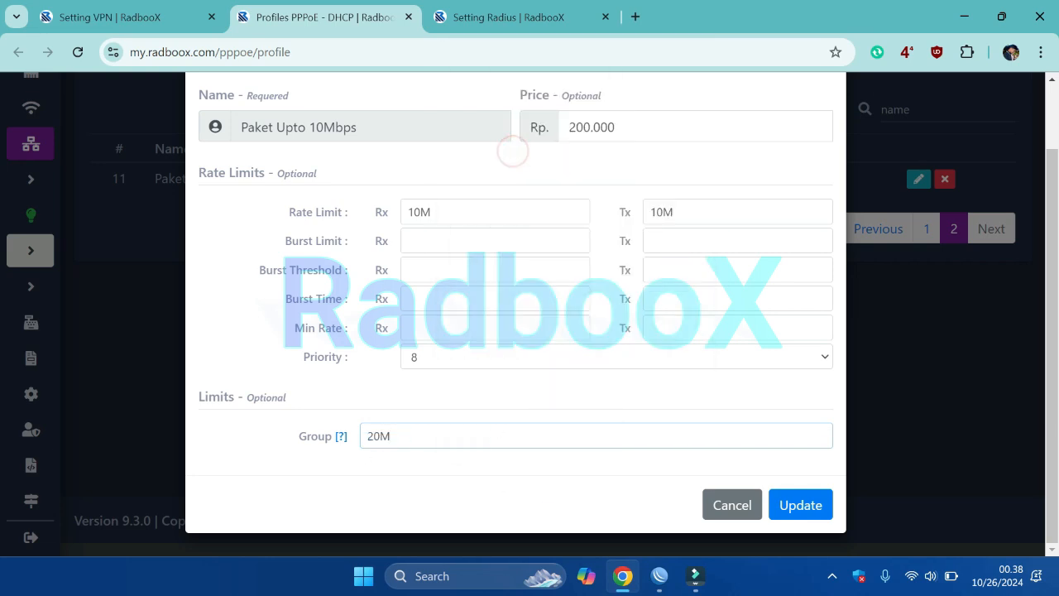
{"action": "left_click", "coordinate": [784, 509]}
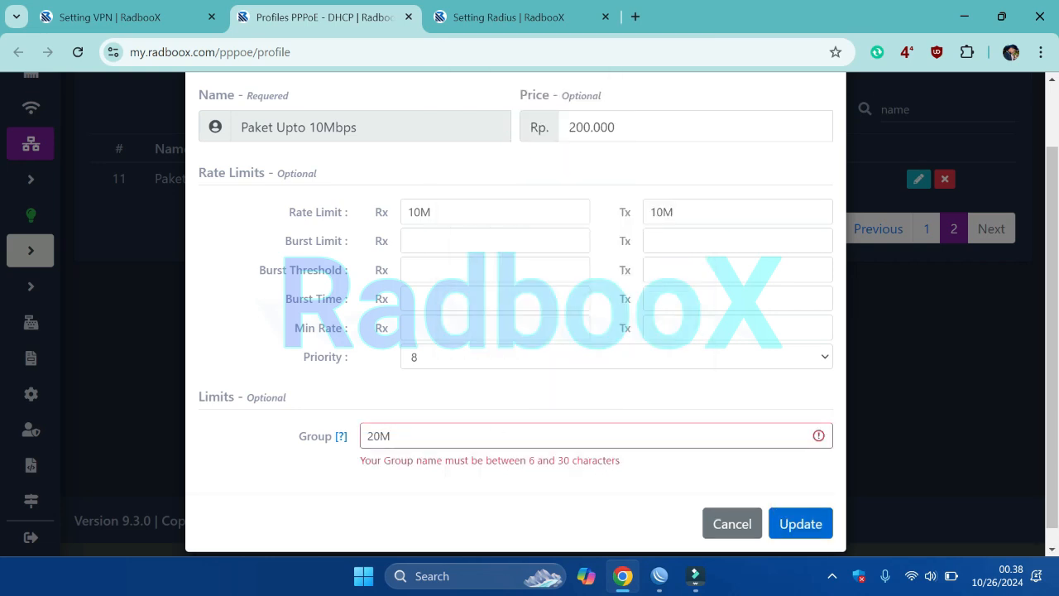
- Examine the length requirement for the Group name and cancel the profile edit
{"action": "left_click_drag", "start_coordinate": [395, 460], "coordinate": [414, 479]}
{"action": "left_click", "coordinate": [413, 480]}
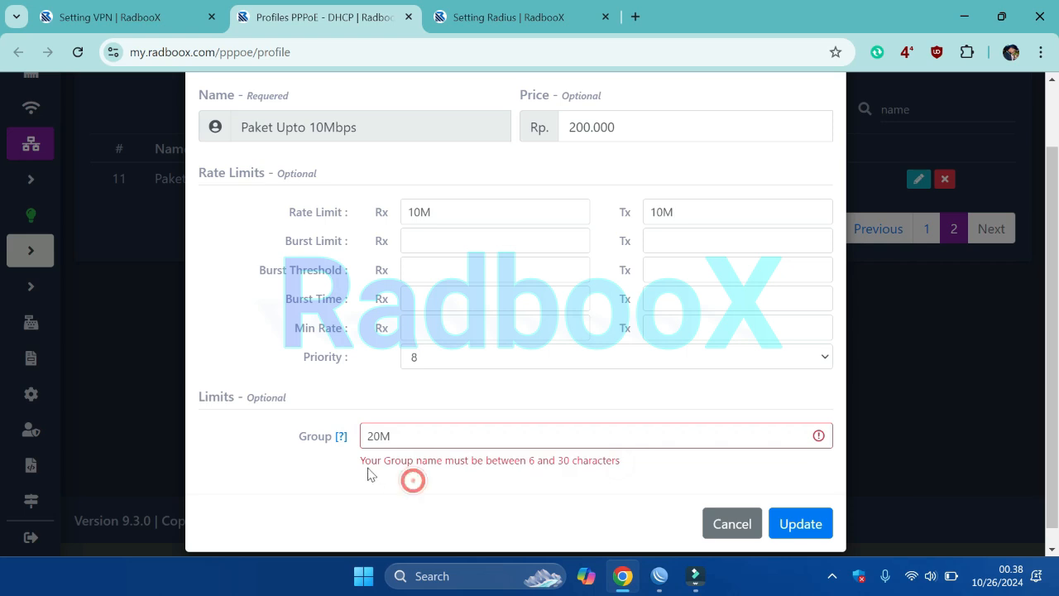
{"action": "left_click_drag", "start_coordinate": [360, 460], "coordinate": [557, 461]}
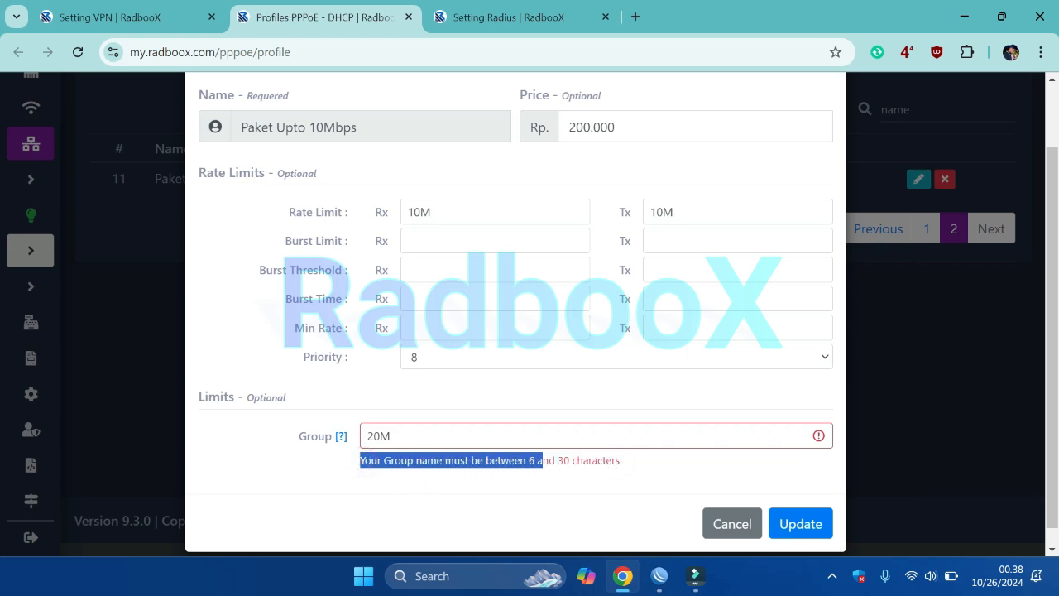
{"action": "left_click", "coordinate": [713, 525]}
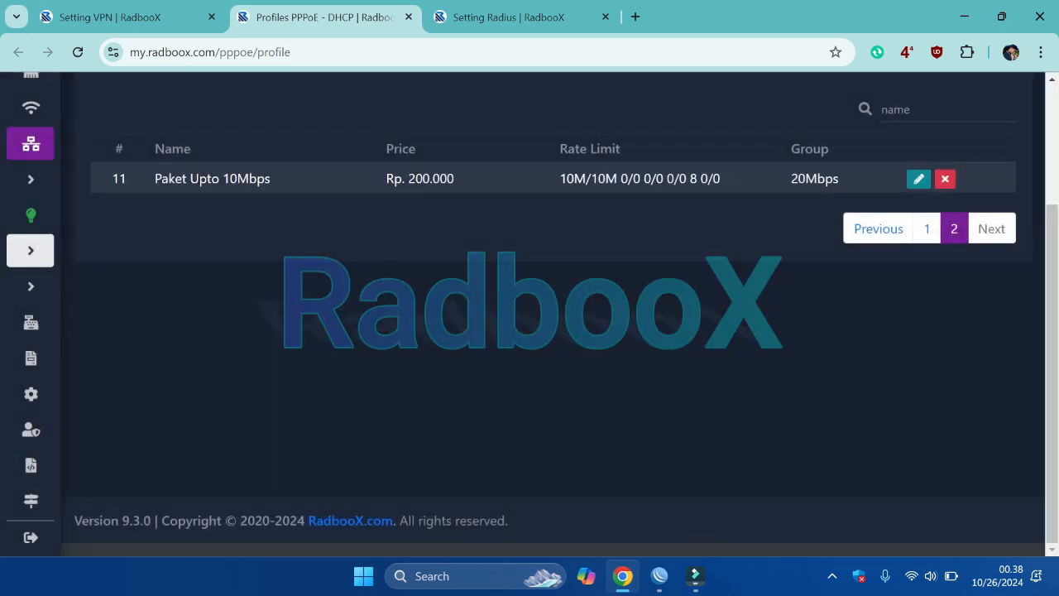
- Open the Paket Upto 10Mbps profile for editing, then switch to WinBox and copy the name of the 10Mbps PPP profile
{"action": "left_click_drag", "start_coordinate": [788, 178], "coordinate": [826, 178]}
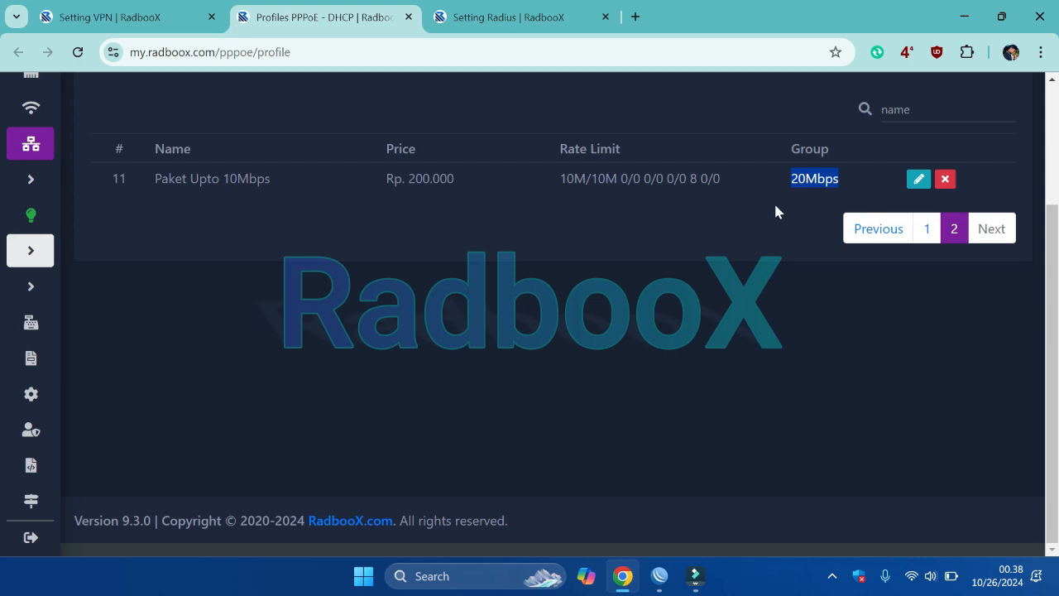
{"action": "left_click", "coordinate": [919, 179]}
{"action": "scroll", "coordinate": [513, 331], "scroll_direction": "down", "scroll_amount": 1}
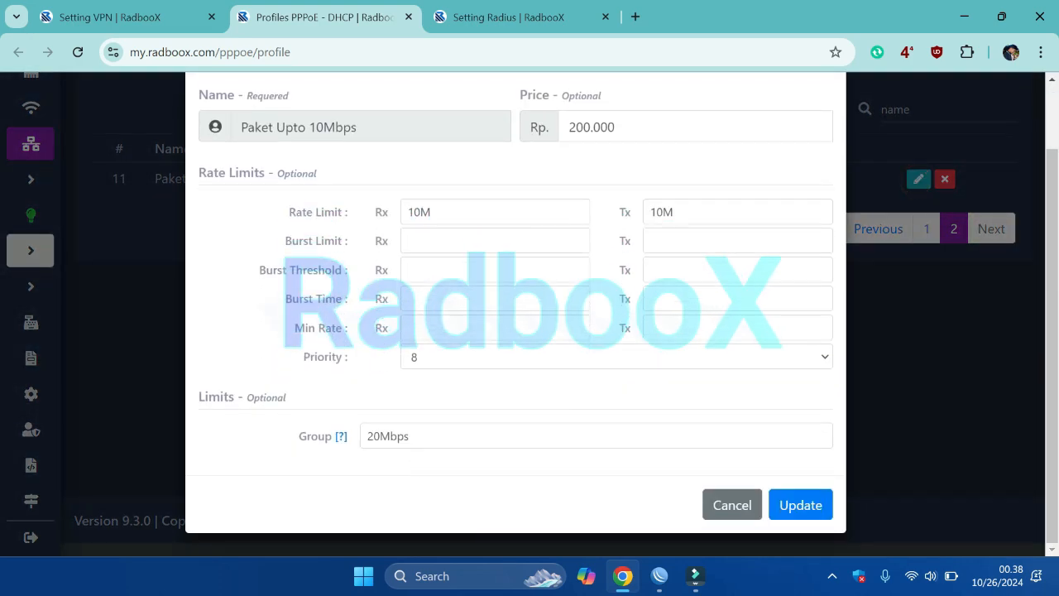
{"action": "double_click", "coordinate": [387, 436]}
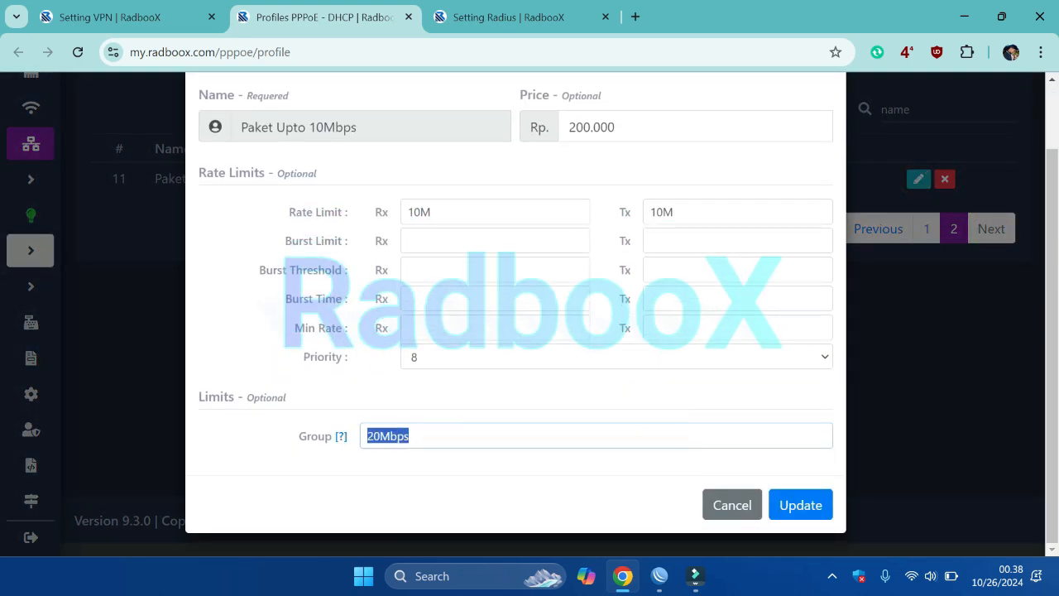
{"action": "left_click", "coordinate": [660, 576]}
{"action": "double_click", "coordinate": [154, 141]}
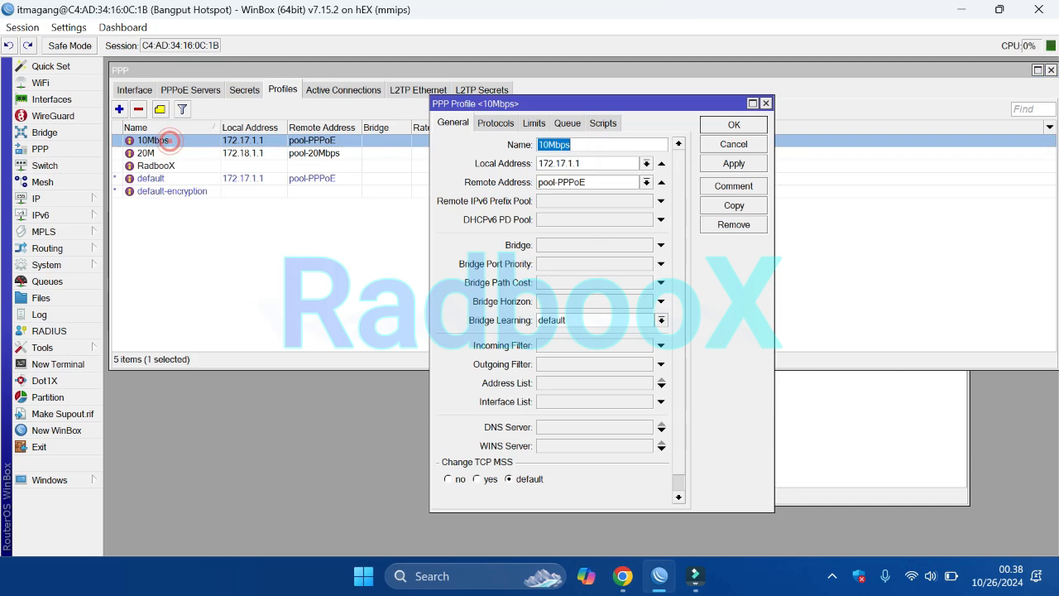
{"action": "right_click", "coordinate": [565, 149]}
{"action": "left_click", "coordinate": [595, 185]}
{"action": "left_click", "coordinate": [714, 126]}
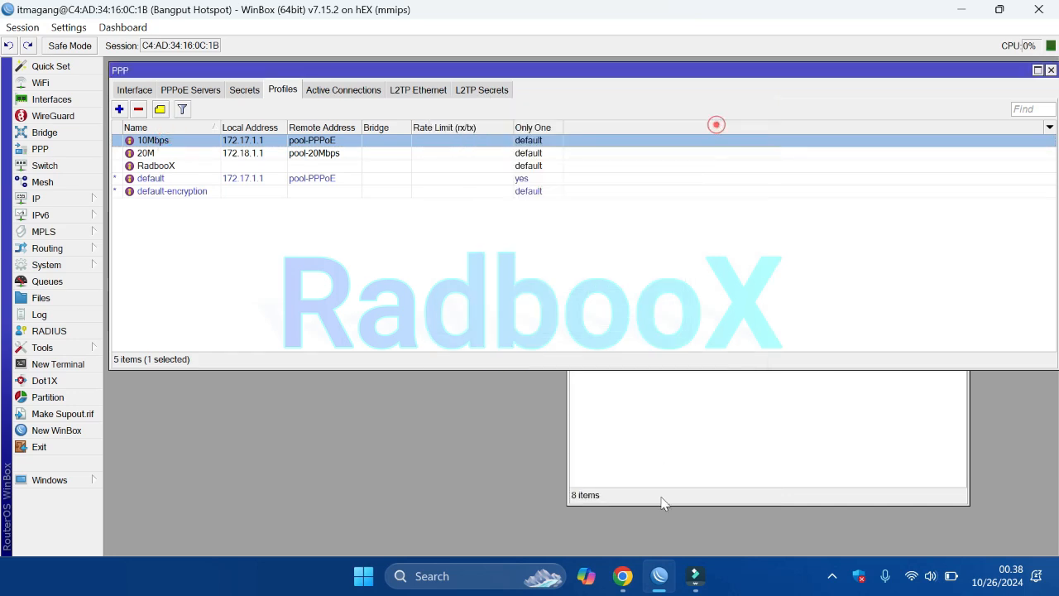
- Switch to Chrome and update the Group of the Paket Upto 10Mbps profile to the copied 10Mbps
{"action": "left_click", "coordinate": [660, 576]}
{"action": "right_click", "coordinate": [476, 445]}
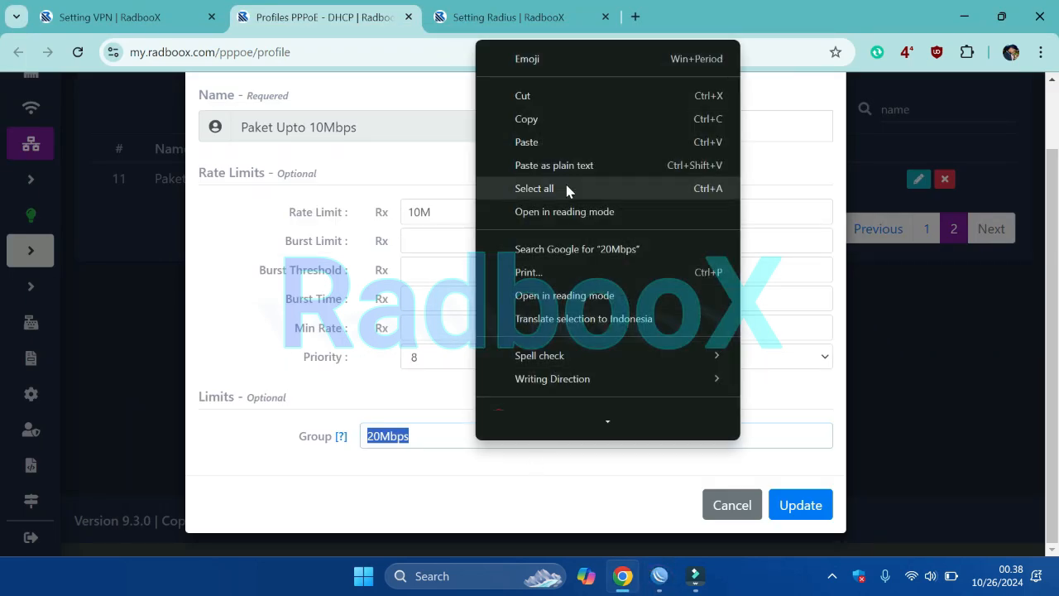
{"action": "left_click", "coordinate": [562, 146]}
{"action": "left_click", "coordinate": [792, 506]}
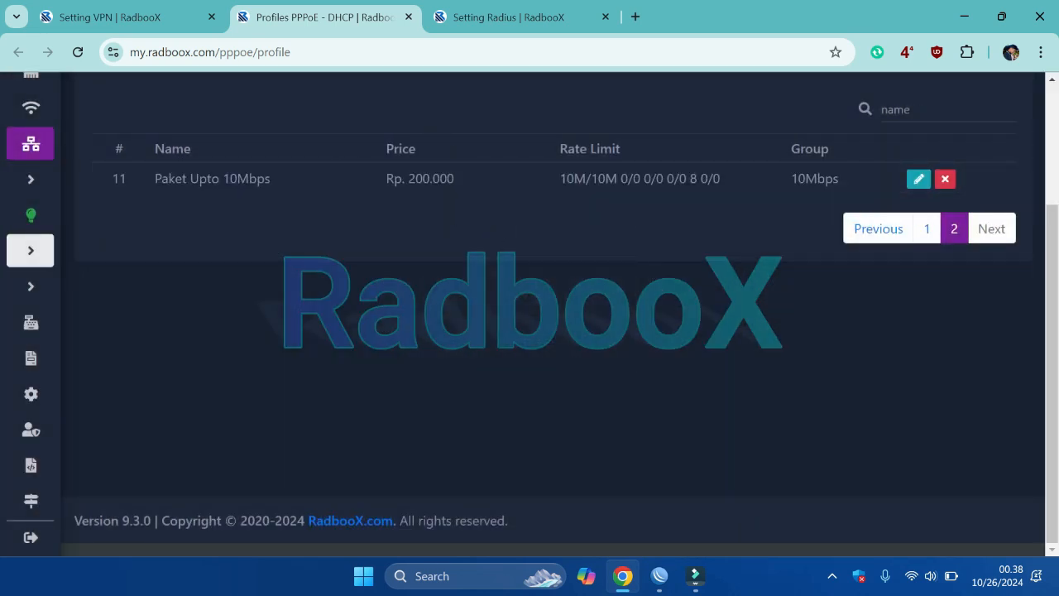
- Compare the Rate Limit and Group of Paket Upto 10Mbps in Chrome with the PPP profile list in WinBox
{"action": "left_click_drag", "start_coordinate": [386, 177], "coordinate": [620, 178]}
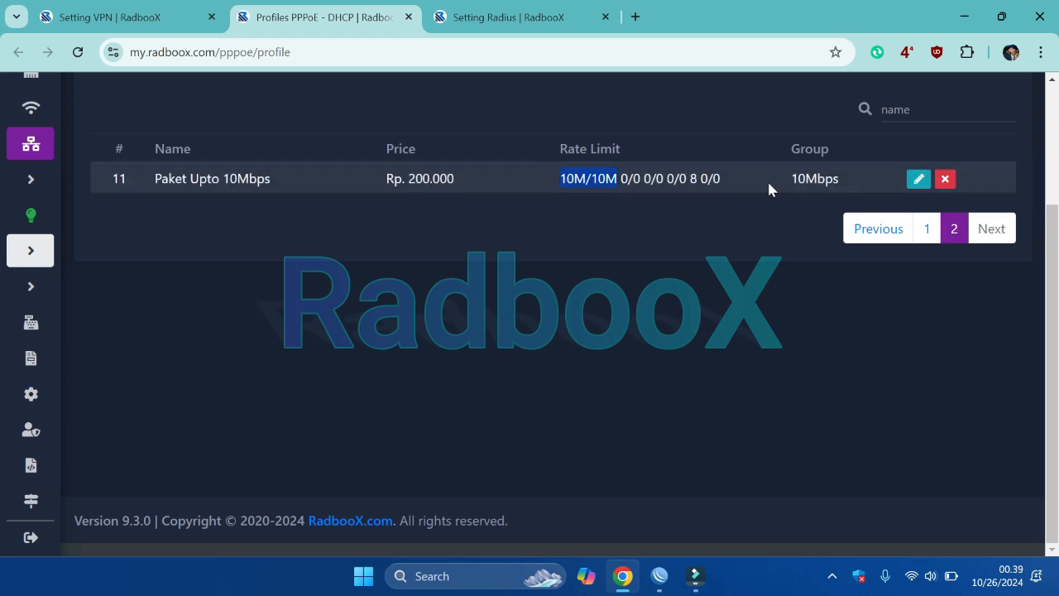
{"action": "left_click_drag", "start_coordinate": [791, 178], "coordinate": [832, 181]}
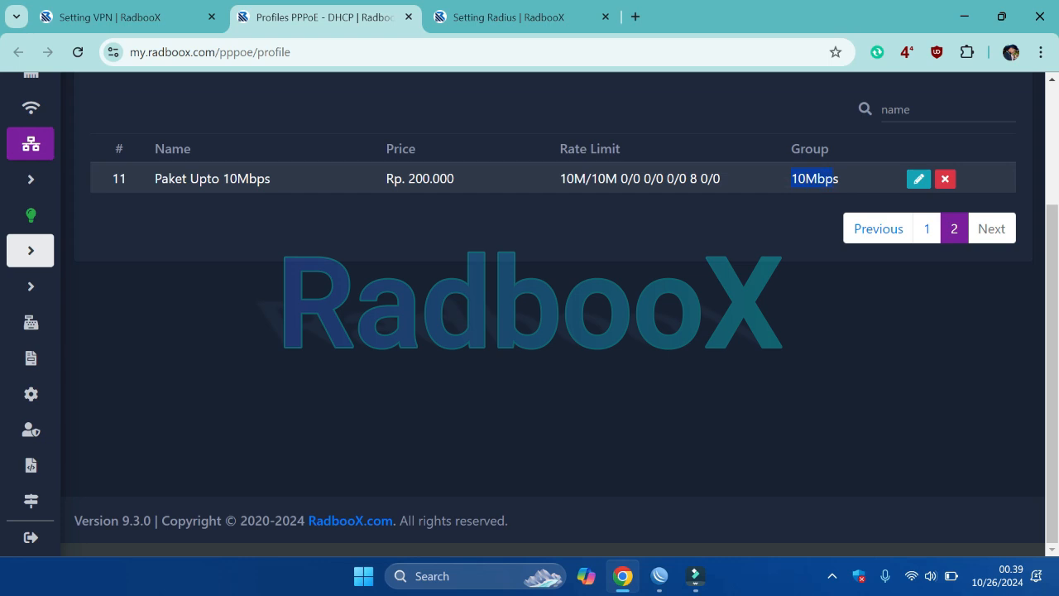
{"action": "left_click", "coordinate": [659, 576]}
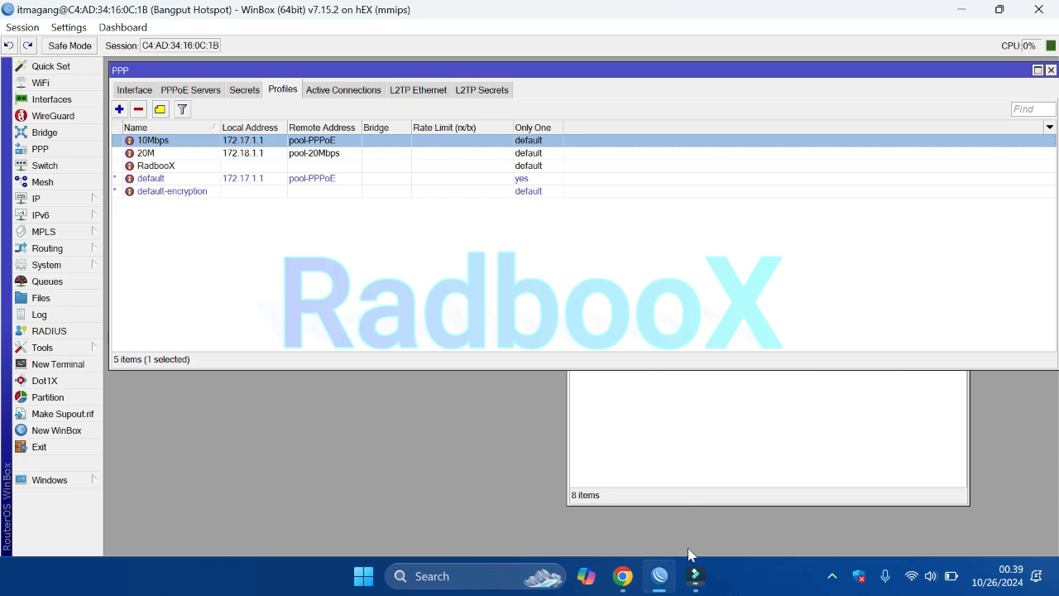
{"action": "left_click", "coordinate": [660, 576]}
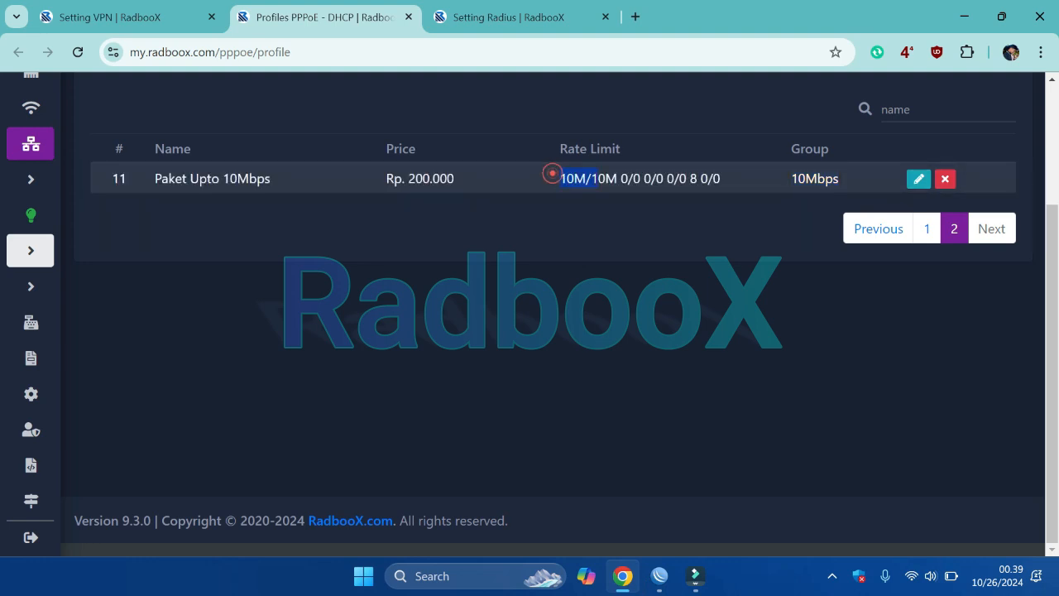
{"action": "left_click_drag", "start_coordinate": [552, 173], "coordinate": [617, 178]}
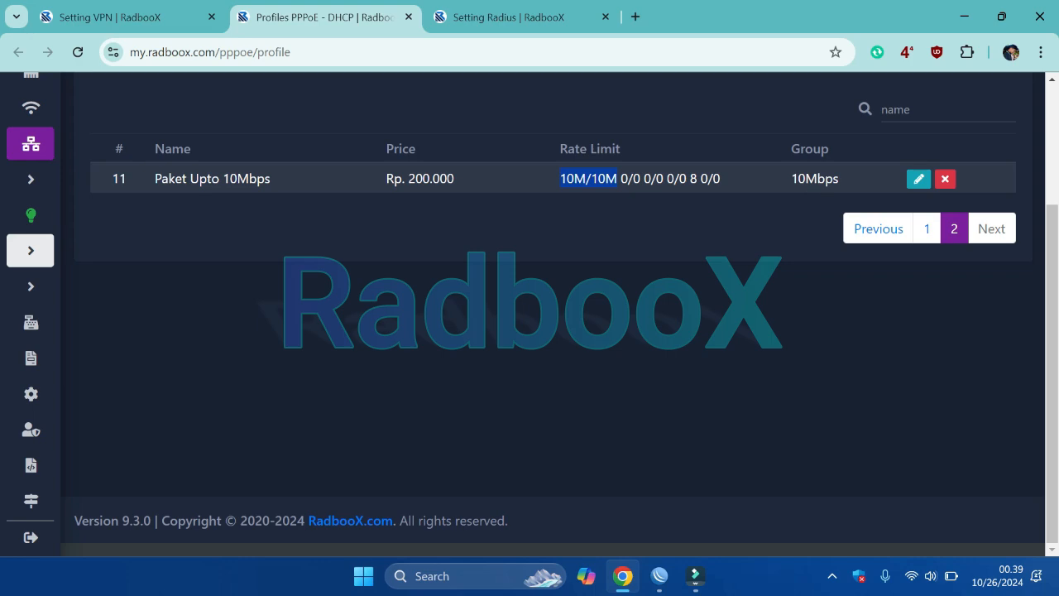
{"action": "left_click", "coordinate": [623, 576]}
- Switch to WinBox, rename the 20M PPP profile to 20Mbps, and copy the new name
{"action": "left_click", "coordinate": [659, 576]}
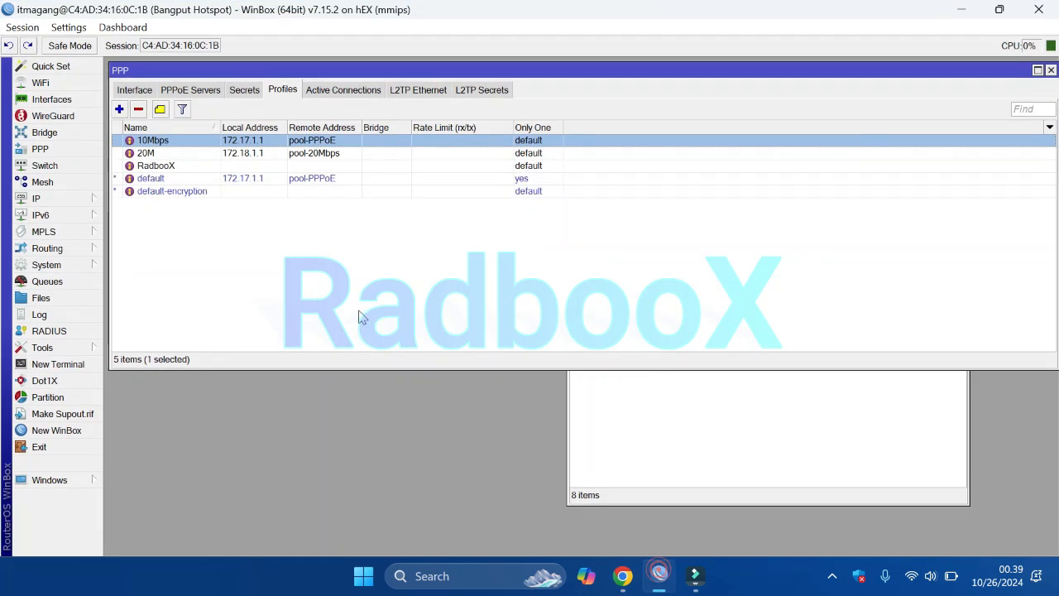
{"action": "left_click", "coordinate": [143, 154]}
{"action": "double_click", "coordinate": [142, 156]}
{"action": "left_click", "coordinate": [563, 145]}
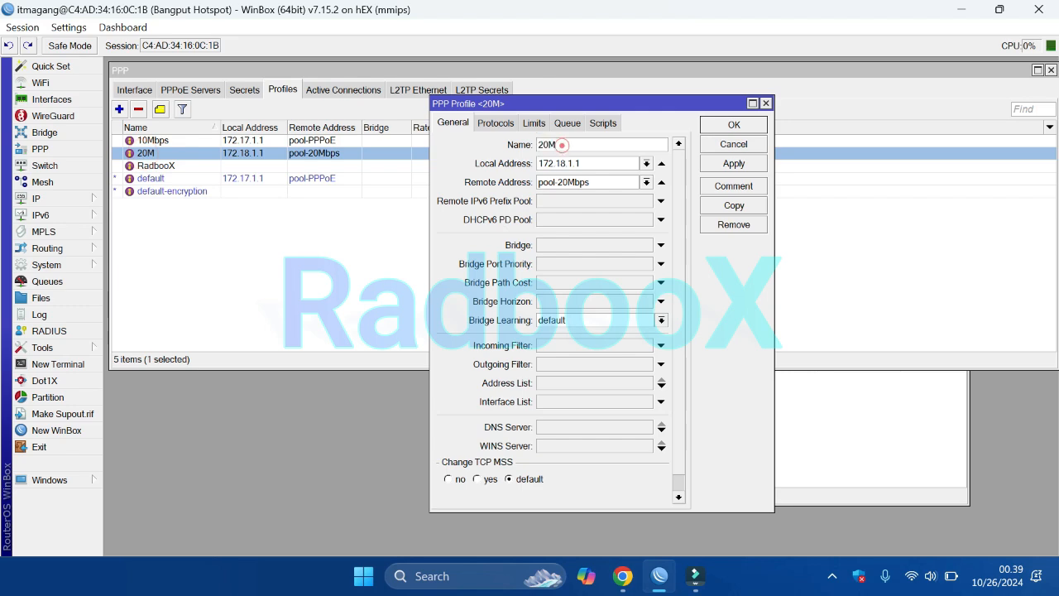
{"action": "type", "text": "bps"}
{"action": "left_click", "coordinate": [732, 163]}
{"action": "right_click", "coordinate": [589, 147]}
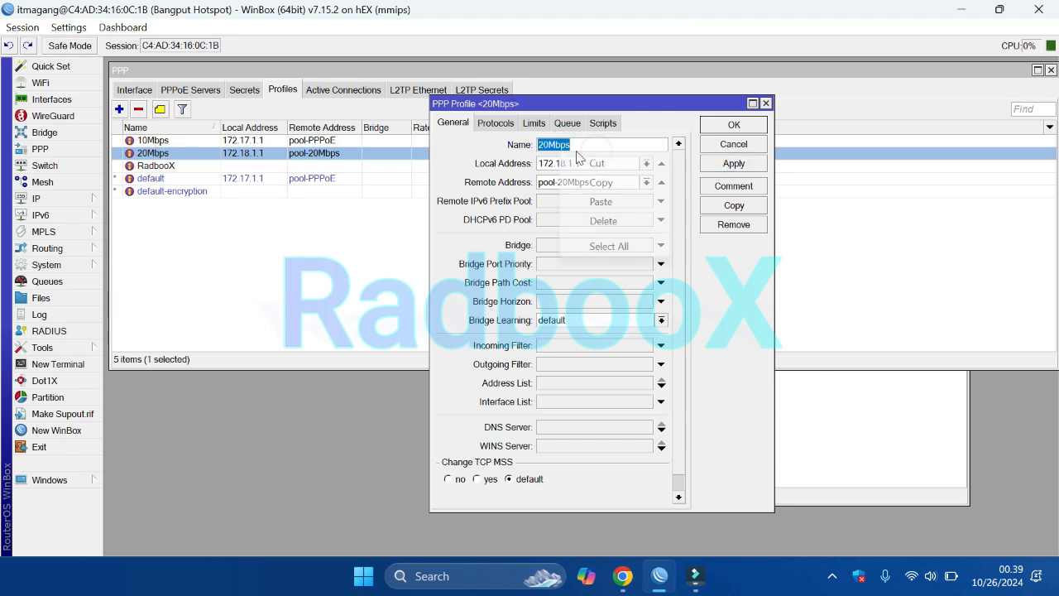
{"action": "left_click", "coordinate": [598, 184]}
- Switch to Chrome, clear the Group of the Paket Upto 10Mbps profile, and save the update
{"action": "left_click", "coordinate": [660, 577]}
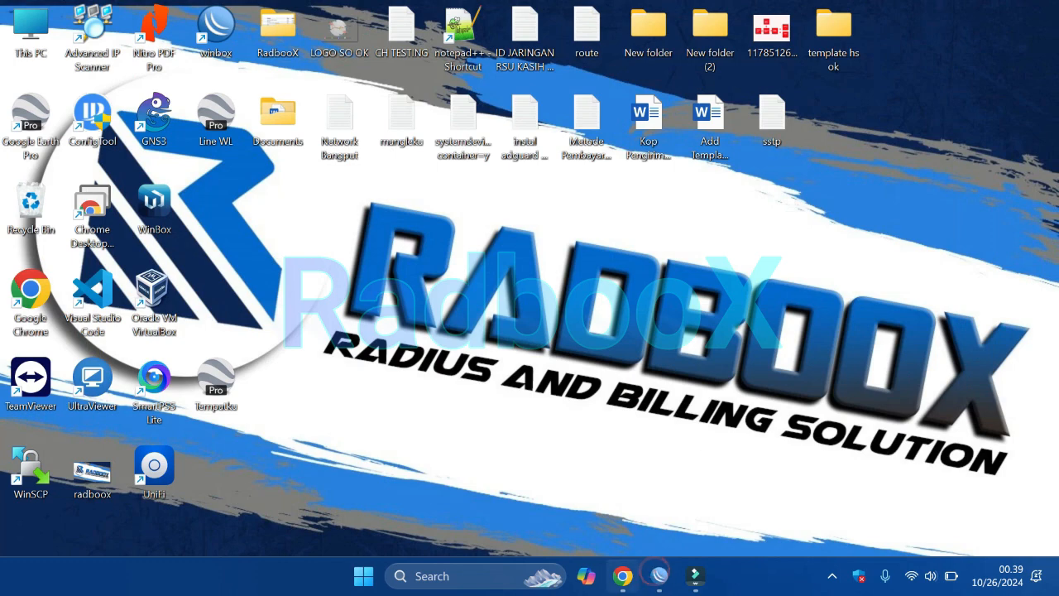
{"action": "left_click", "coordinate": [654, 579]}
{"action": "left_click", "coordinate": [622, 576]}
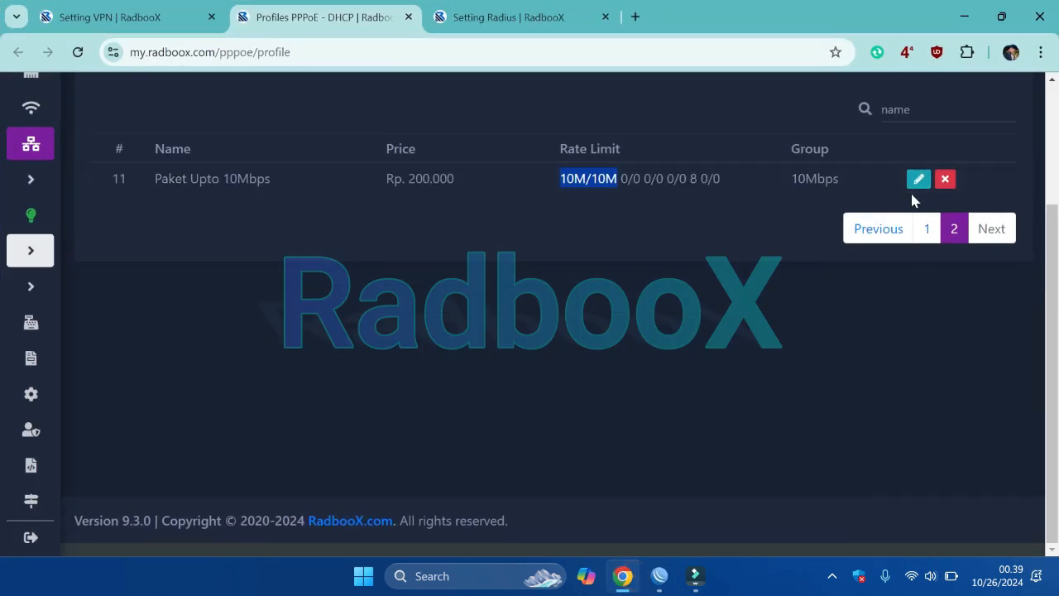
{"action": "mouse_move", "coordinate": [628, 578]}
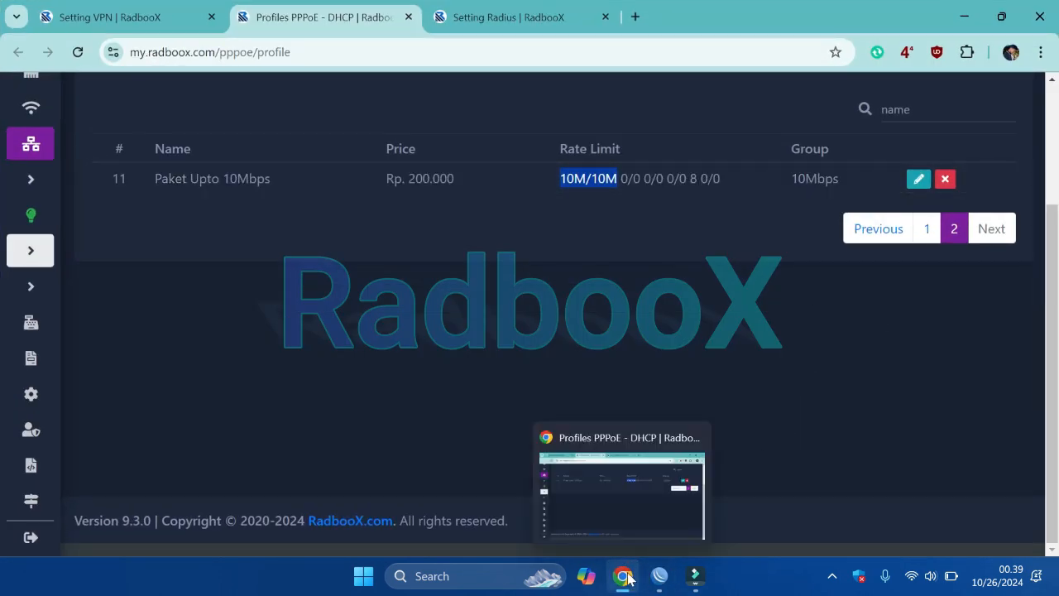
{"action": "left_click", "coordinate": [699, 311]}
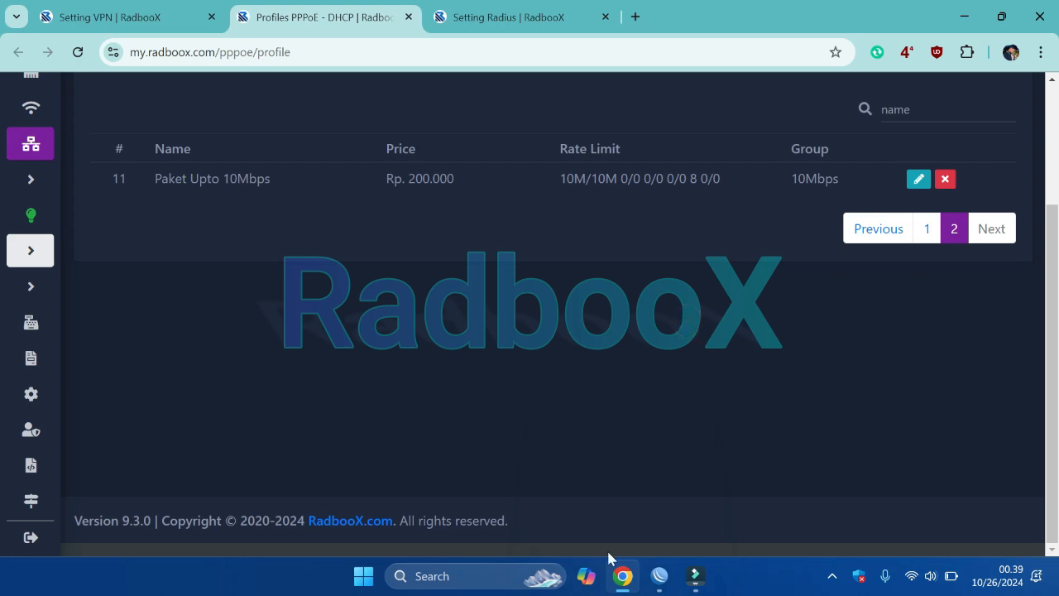
{"action": "left_click", "coordinate": [621, 579]}
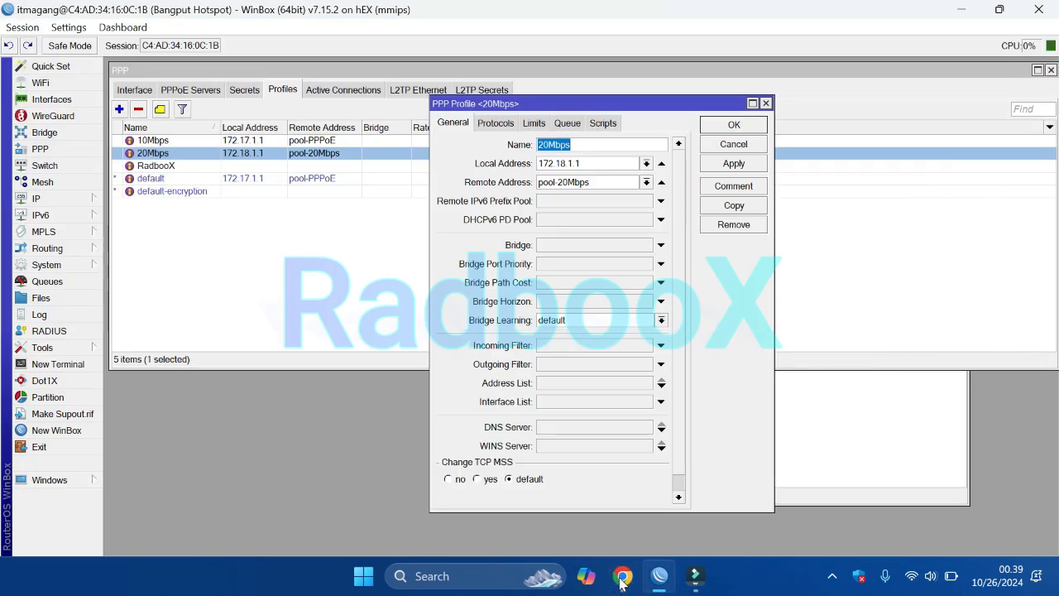
{"action": "left_click", "coordinate": [622, 580]}
{"action": "left_click", "coordinate": [920, 179]}
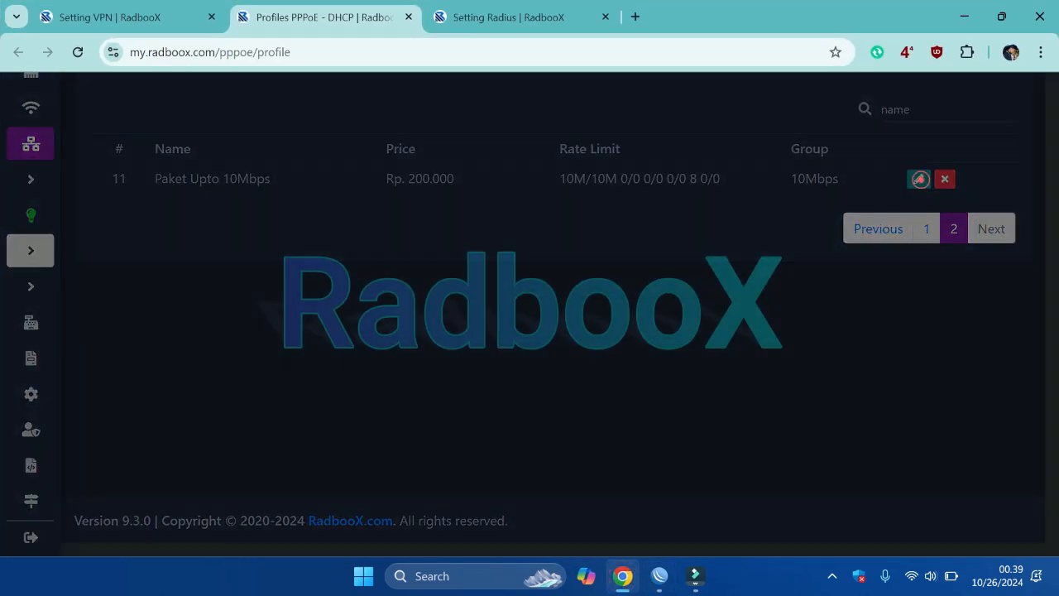
{"action": "scroll", "coordinate": [530, 420], "scroll_direction": "down", "scroll_amount": 1}
{"action": "double_click", "coordinate": [473, 435]}
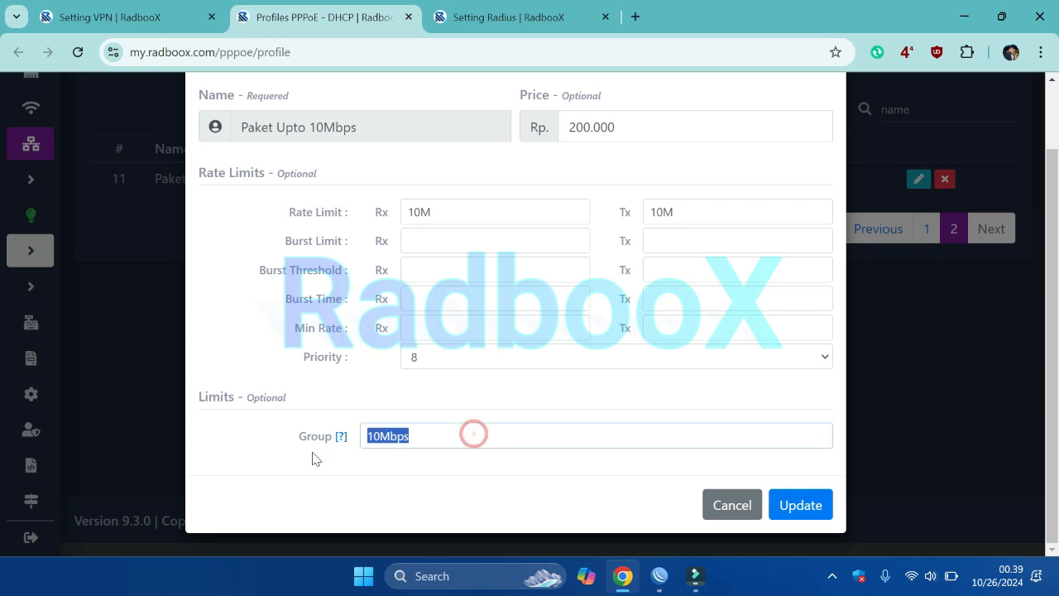
{"action": "key", "text": "BackSpace"}
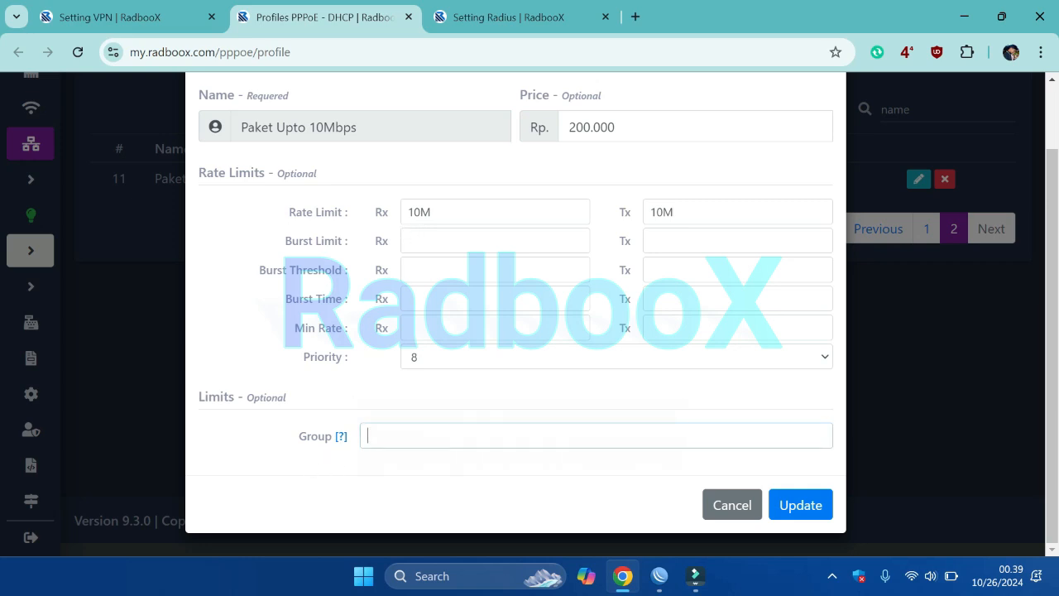
{"action": "left_click", "coordinate": [776, 504]}
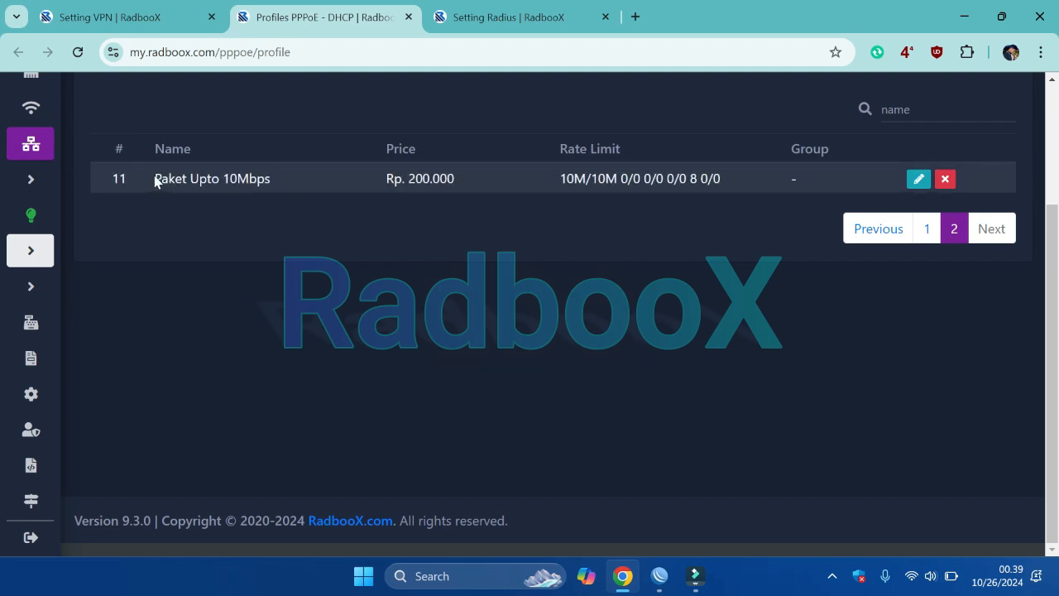
- Check the Group of Paket Upto 10Mbps, then switch to WinBox and close the 20Mbps PPP profile's settings
{"action": "left_click", "coordinate": [157, 221]}
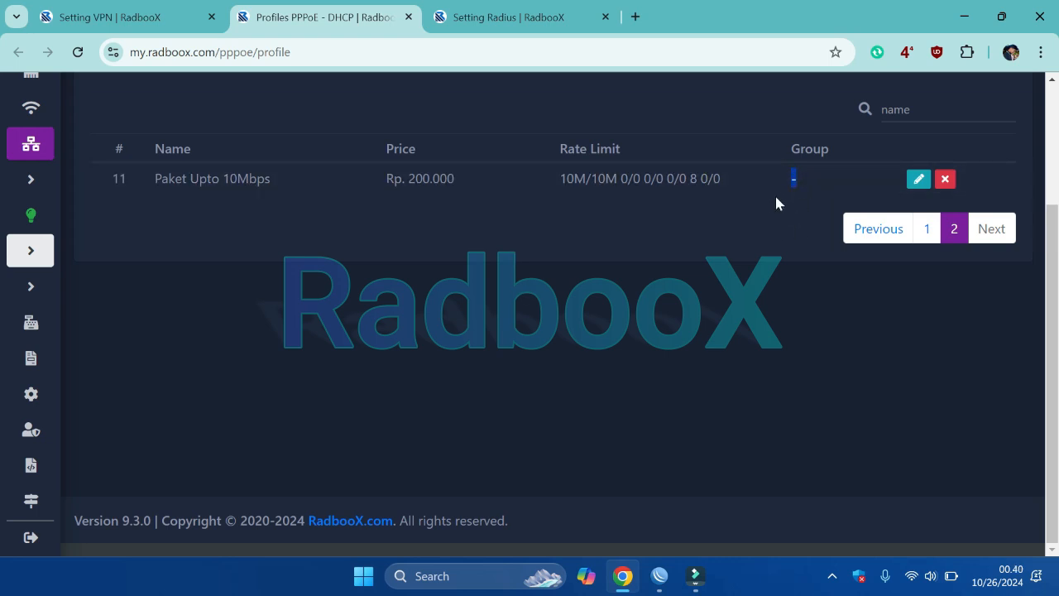
{"action": "left_click", "coordinate": [660, 576]}
{"action": "left_click", "coordinate": [340, 269]}
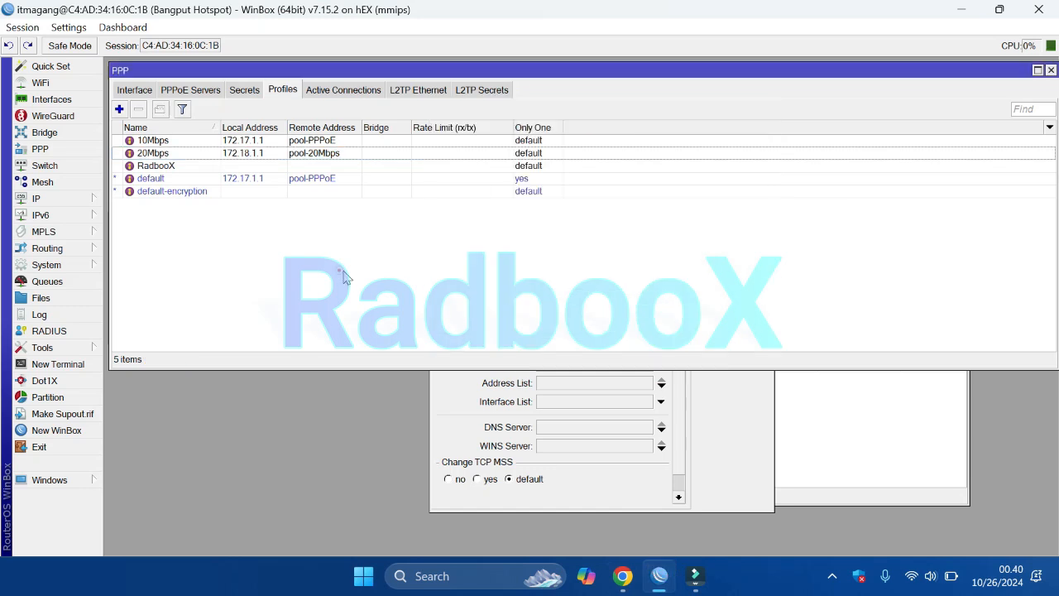
{"action": "left_click", "coordinate": [745, 444]}
{"action": "left_click", "coordinate": [743, 145]}
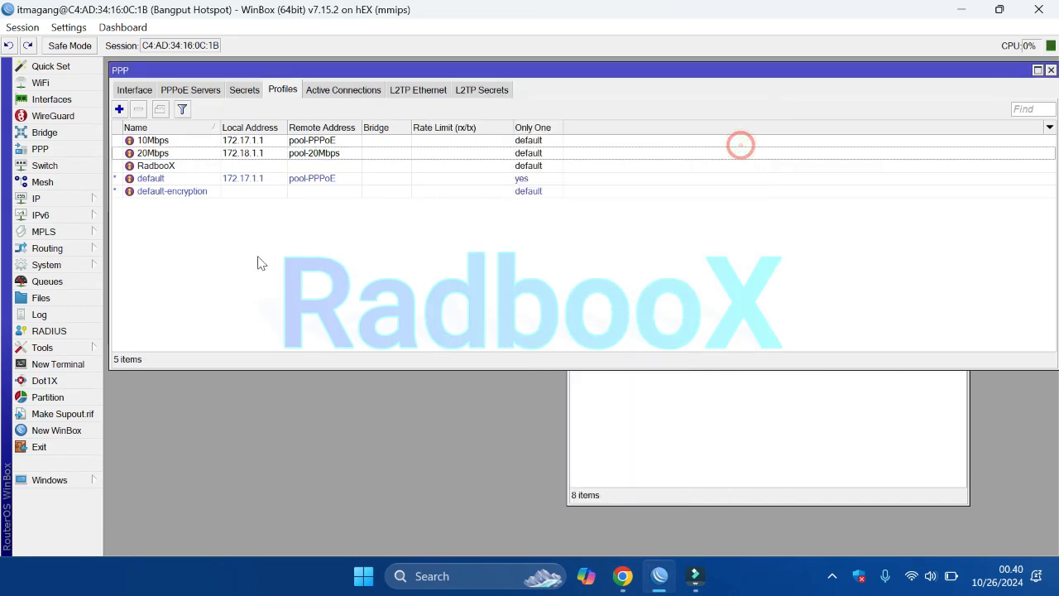
- Compare the local and remote addresses of the default, 10Mbps and 20Mbps PPP profiles
{"action": "left_click", "coordinate": [279, 90]}
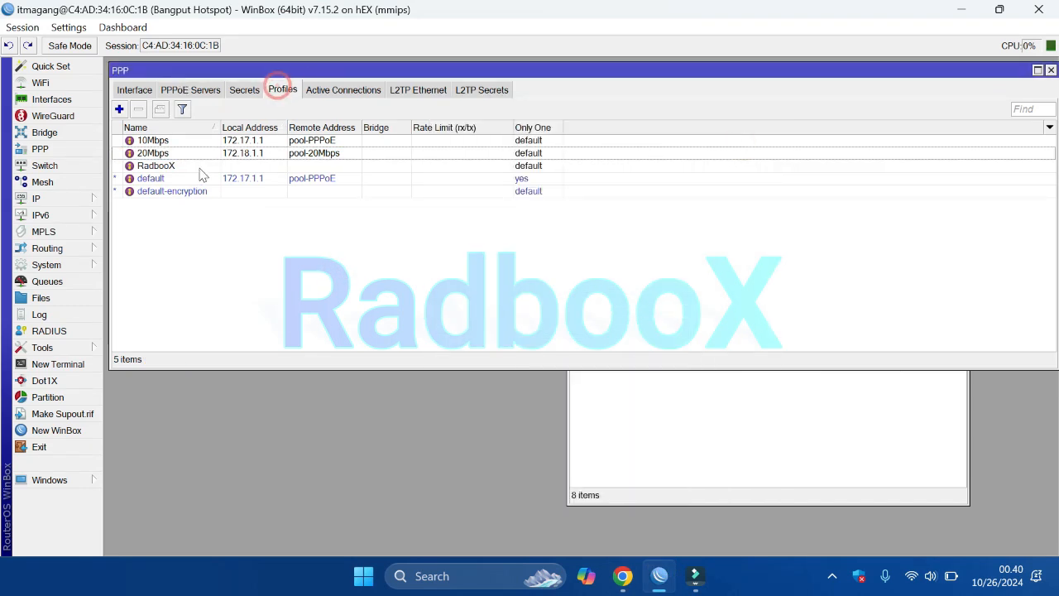
{"action": "left_click", "coordinate": [155, 180]}
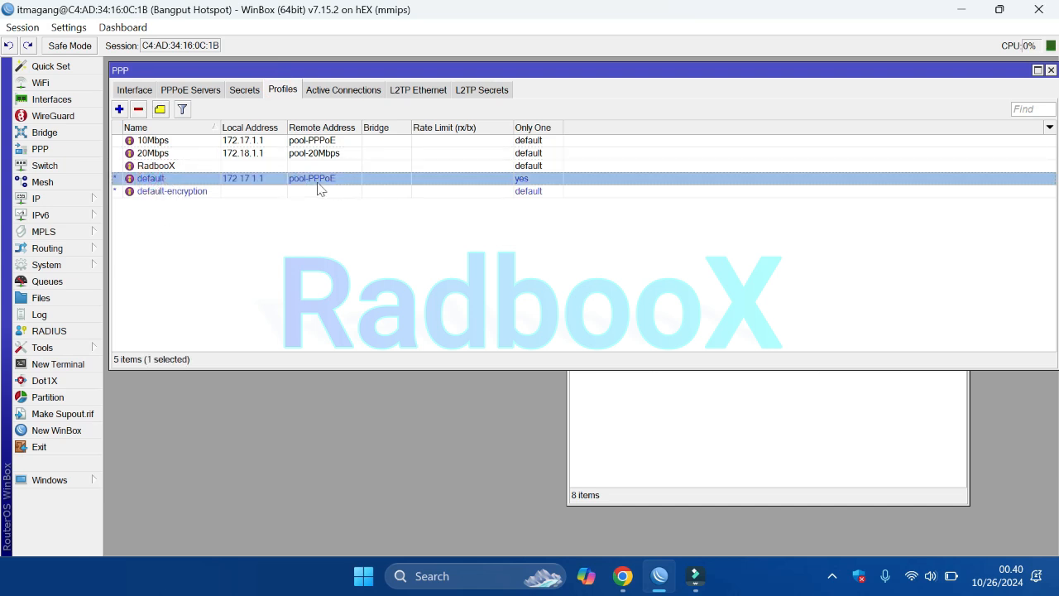
{"action": "left_click", "coordinate": [244, 141]}
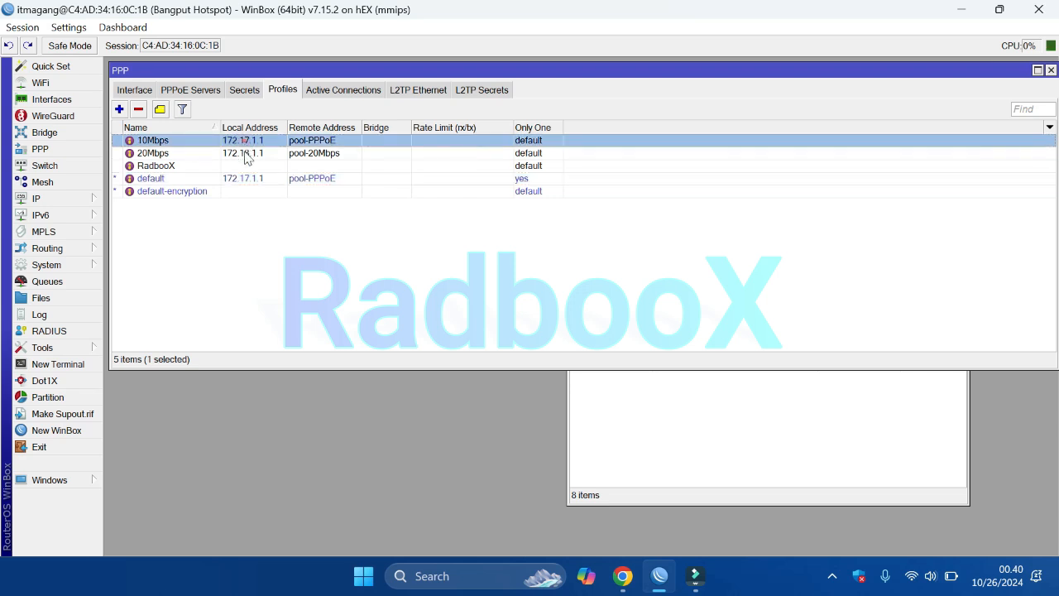
{"action": "left_click", "coordinate": [241, 152]}
{"action": "left_click", "coordinate": [247, 142]}
{"action": "left_click", "coordinate": [169, 141]}
{"action": "left_click", "coordinate": [184, 154]}
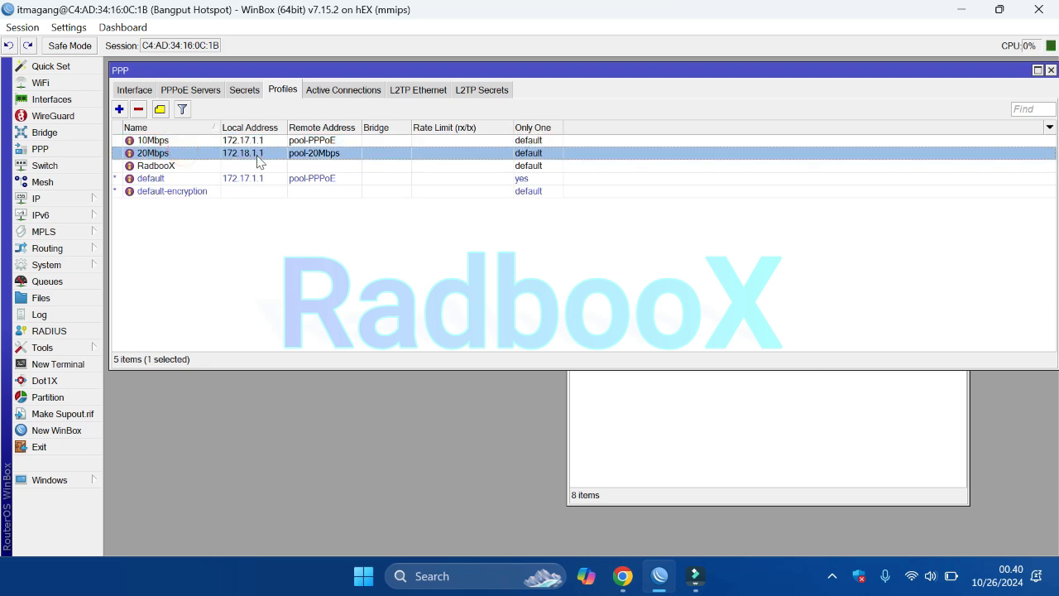
{"action": "left_click", "coordinate": [187, 179]}
- Switch to Chrome, examine the Group column on page 1 of the PPPoE - DHCP profiles, and return to WinBox
{"action": "left_click", "coordinate": [654, 576]}
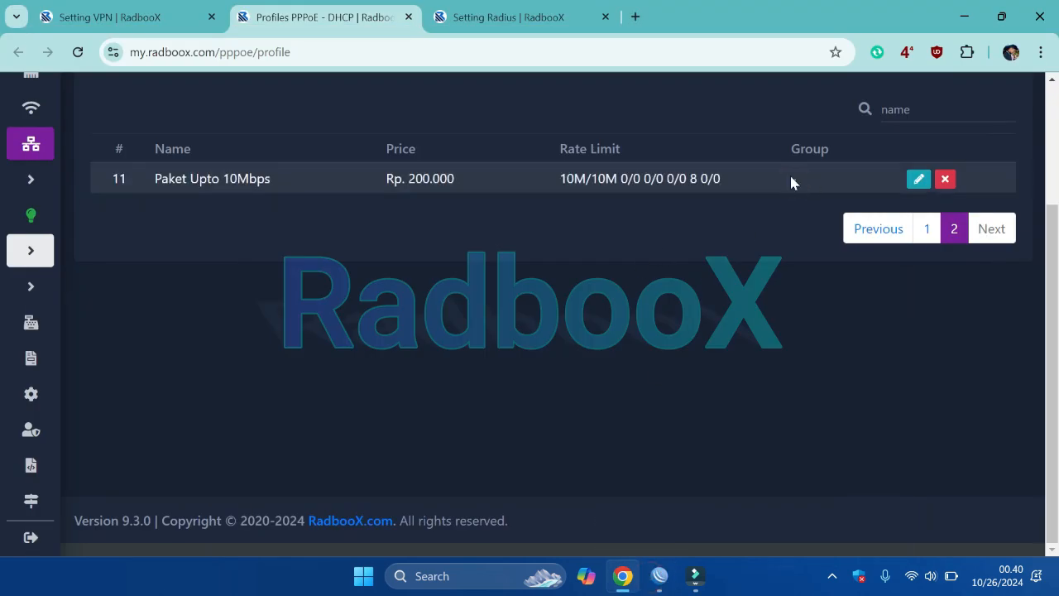
{"action": "scroll", "coordinate": [322, 282], "scroll_direction": "up", "scroll_amount": 2}
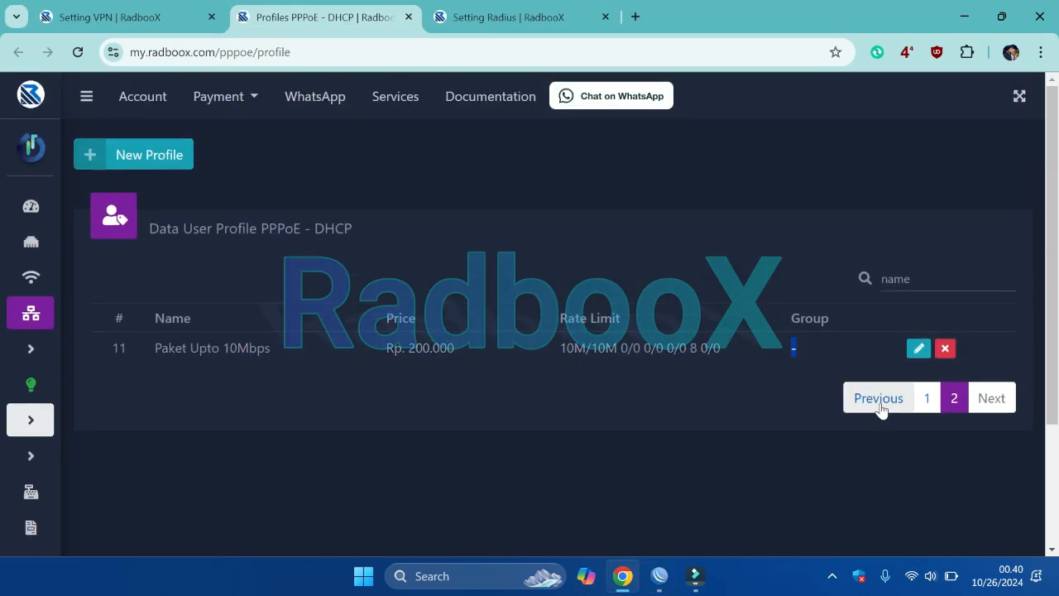
{"action": "left_click", "coordinate": [927, 398]}
{"action": "scroll", "coordinate": [910, 367], "scroll_direction": "down", "scroll_amount": 2}
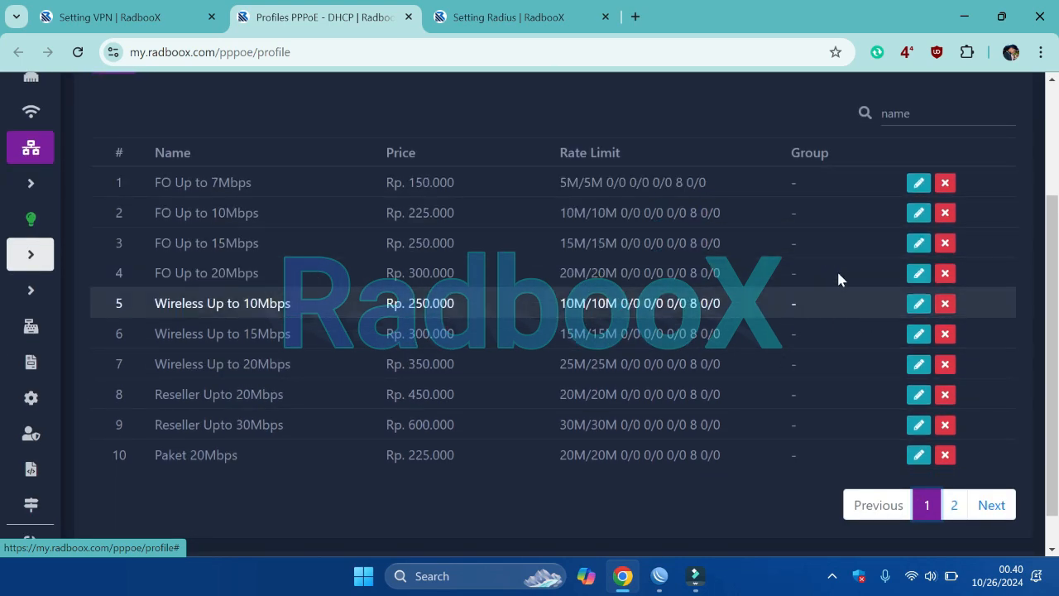
{"action": "left_click", "coordinate": [659, 576]}
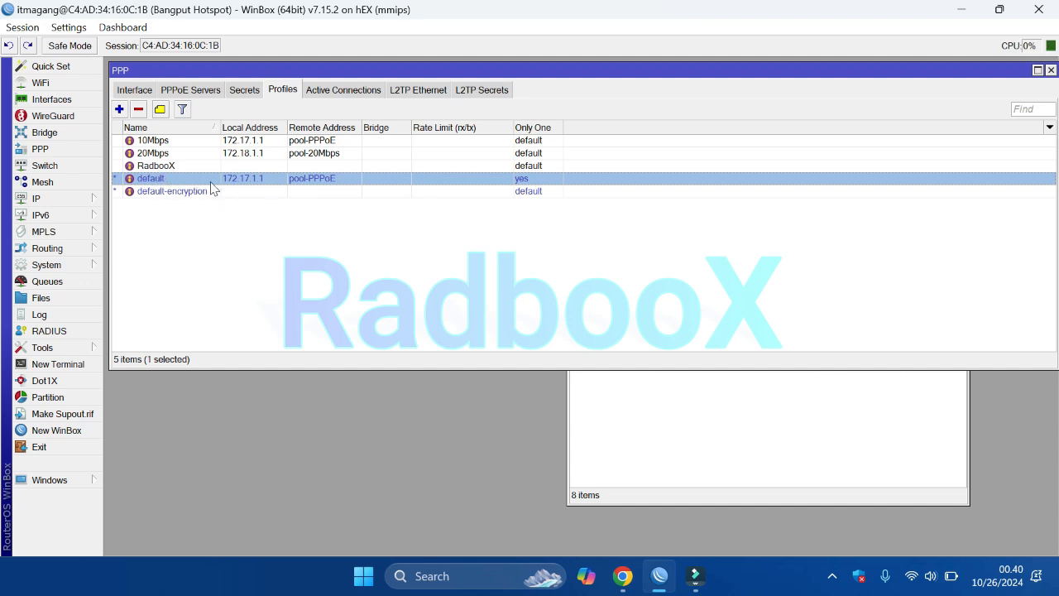
- Open the default PPP profile and examine its local address and remote address pool
{"action": "double_click", "coordinate": [251, 188]}
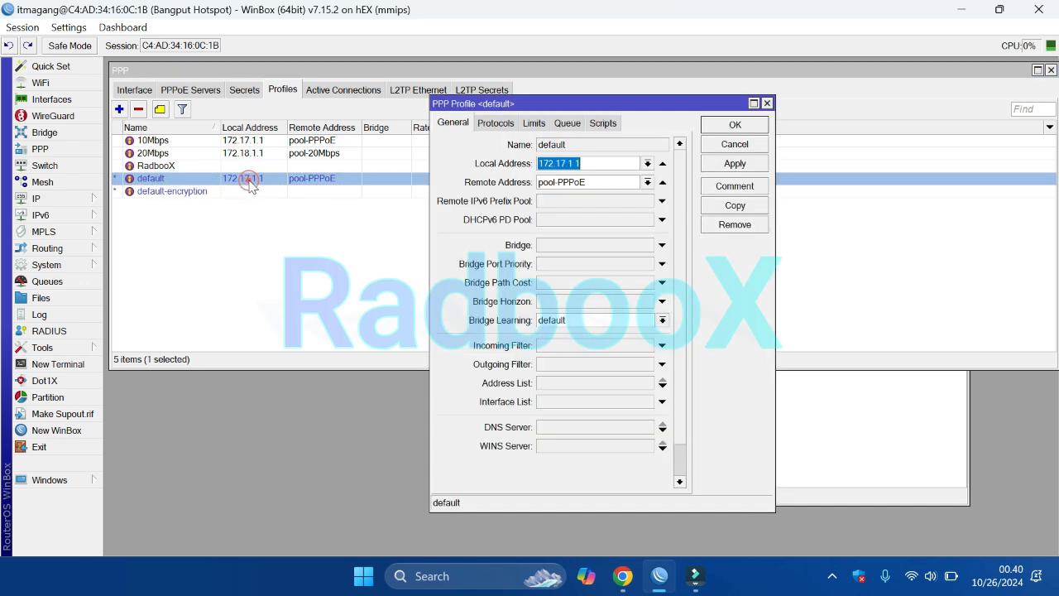
{"action": "left_click", "coordinate": [582, 163]}
{"action": "double_click", "coordinate": [616, 164]}
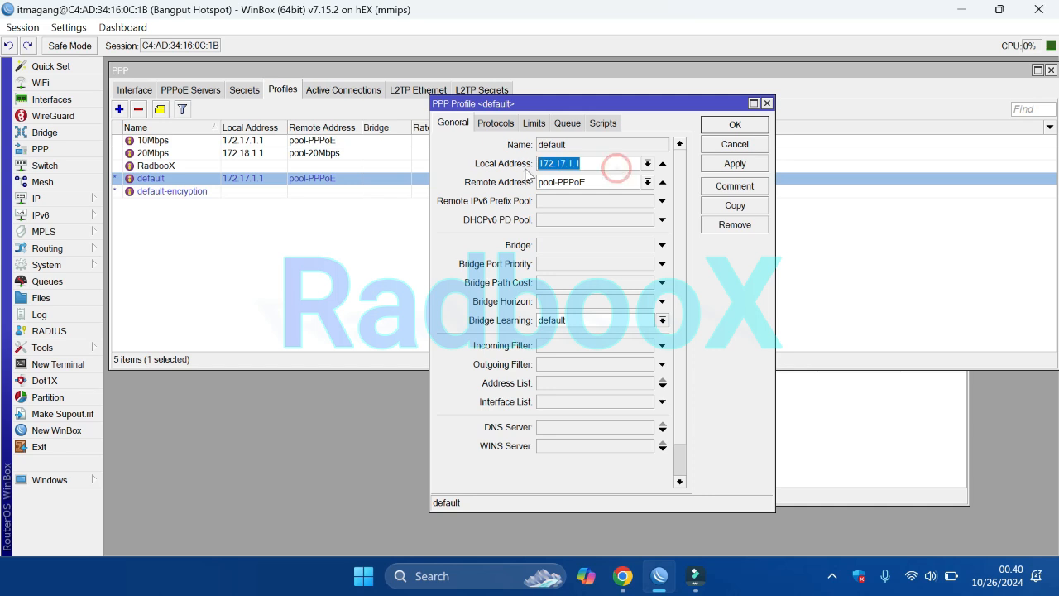
{"action": "left_click", "coordinate": [634, 184]}
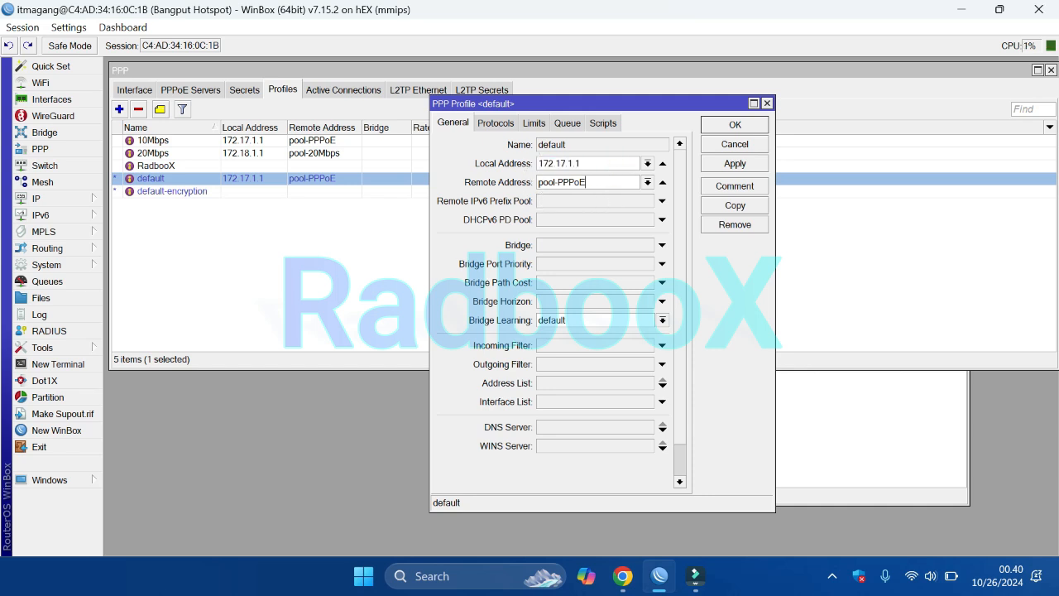
- Open the IP pool list, compare the address ranges of pool-20Mbps and pool-PPPoE, and close the list
{"action": "left_click", "coordinate": [94, 200]}
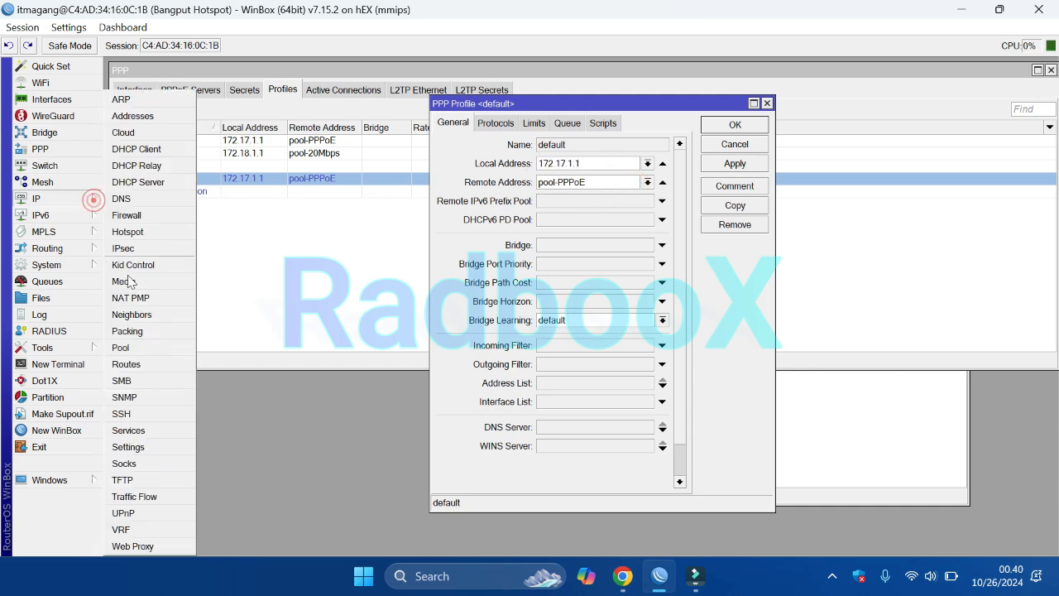
{"action": "left_click", "coordinate": [121, 348]}
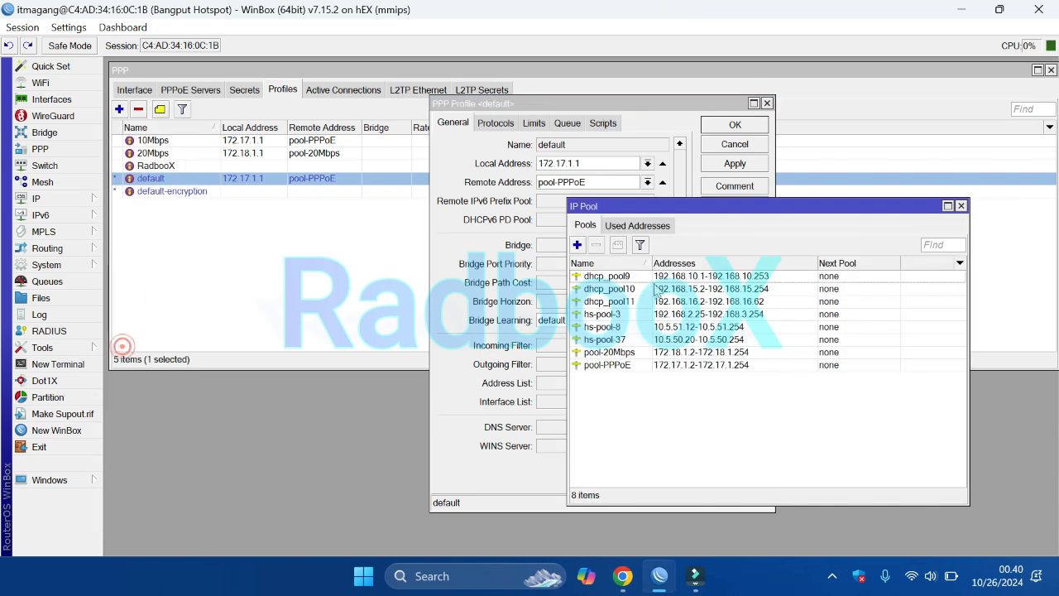
{"action": "left_click", "coordinate": [684, 352]}
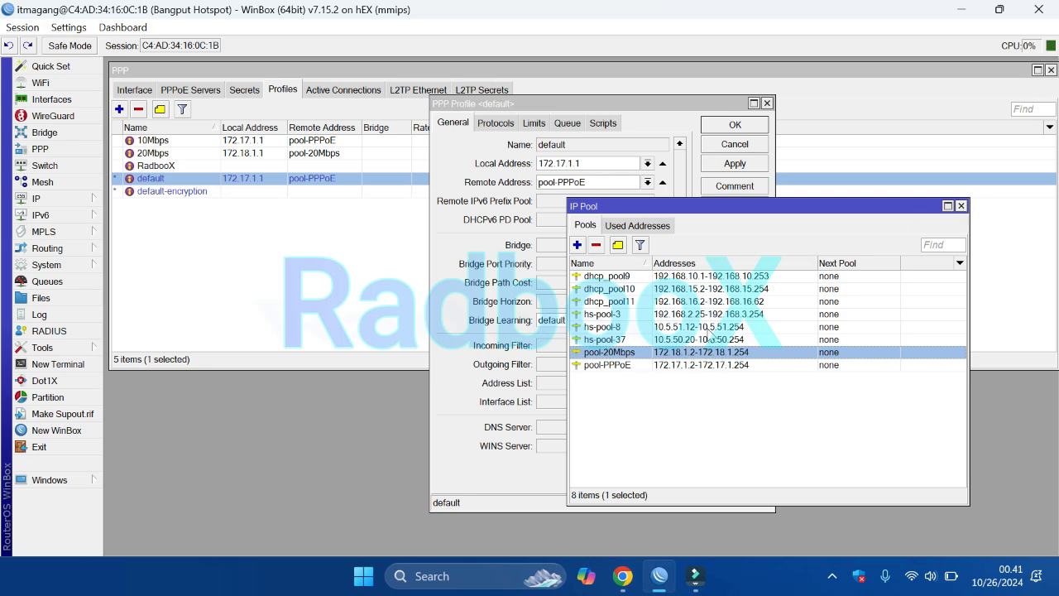
{"action": "left_click_drag", "start_coordinate": [679, 209], "coordinate": [719, 144]}
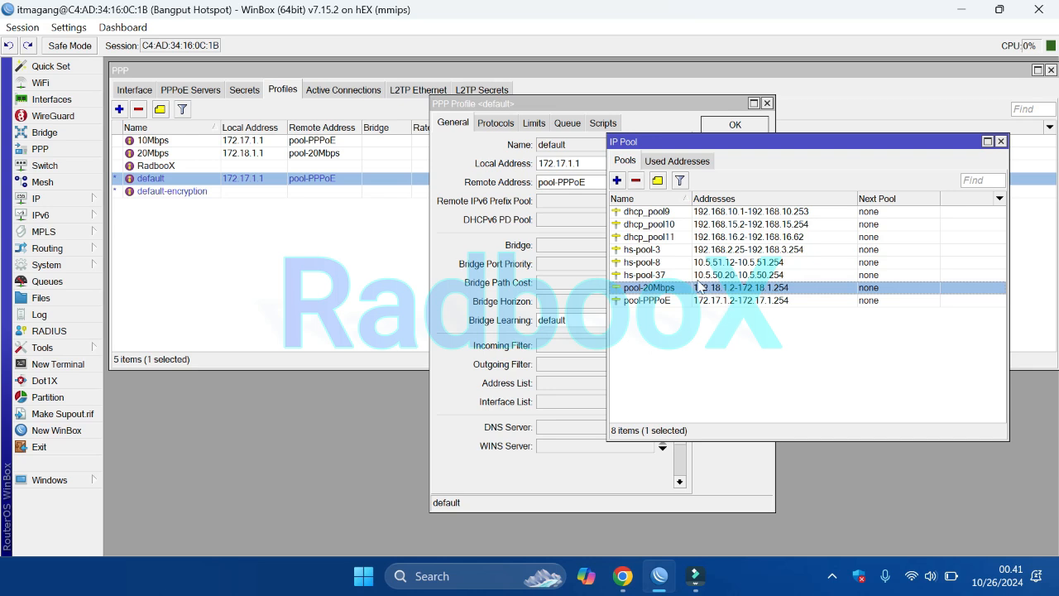
{"action": "left_click_drag", "start_coordinate": [735, 142], "coordinate": [736, 107]}
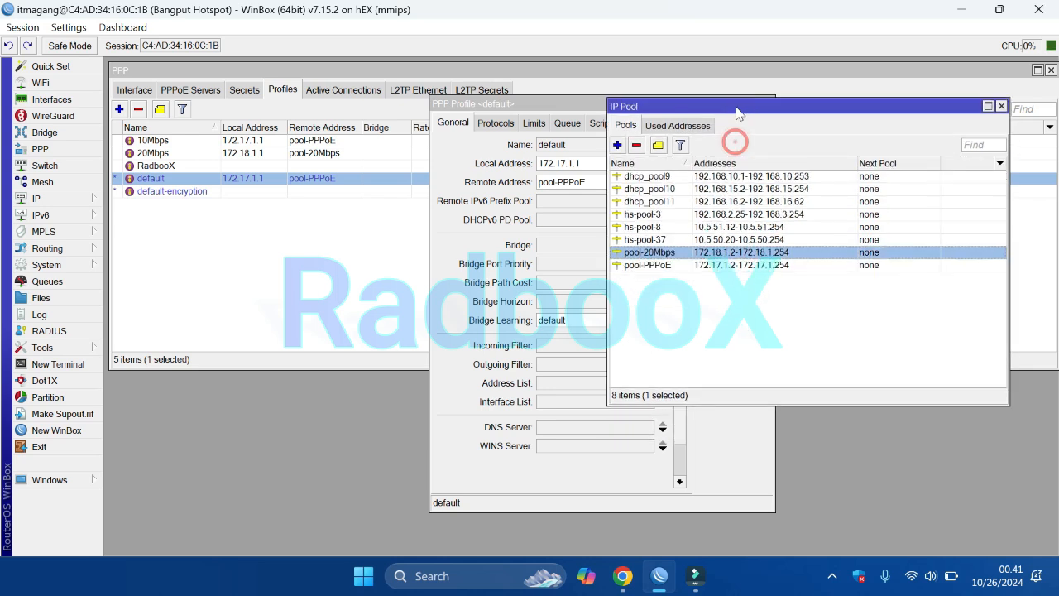
{"action": "left_click", "coordinate": [726, 229]}
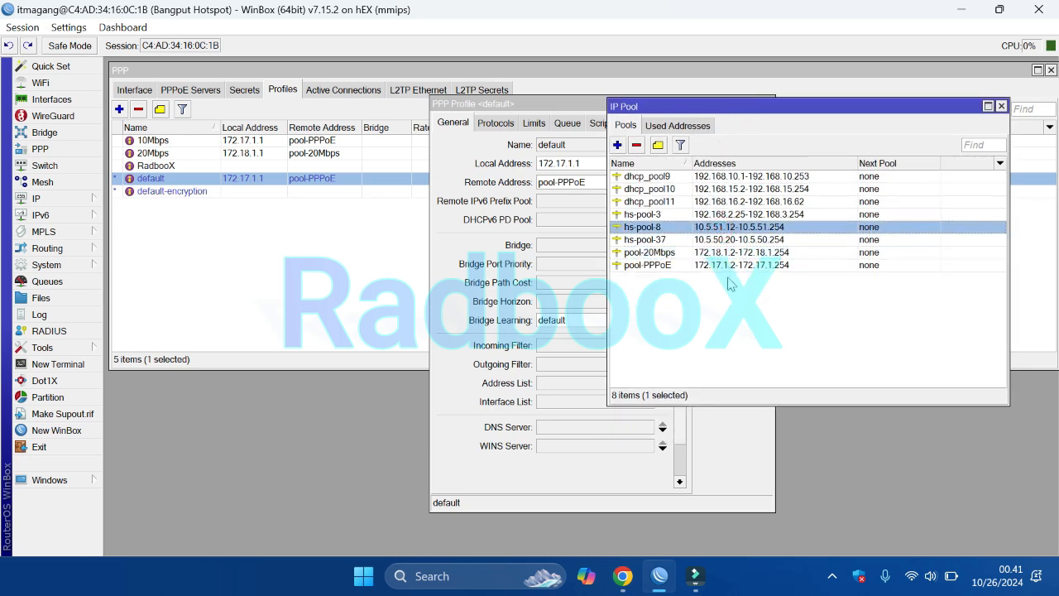
{"action": "left_click", "coordinate": [710, 254]}
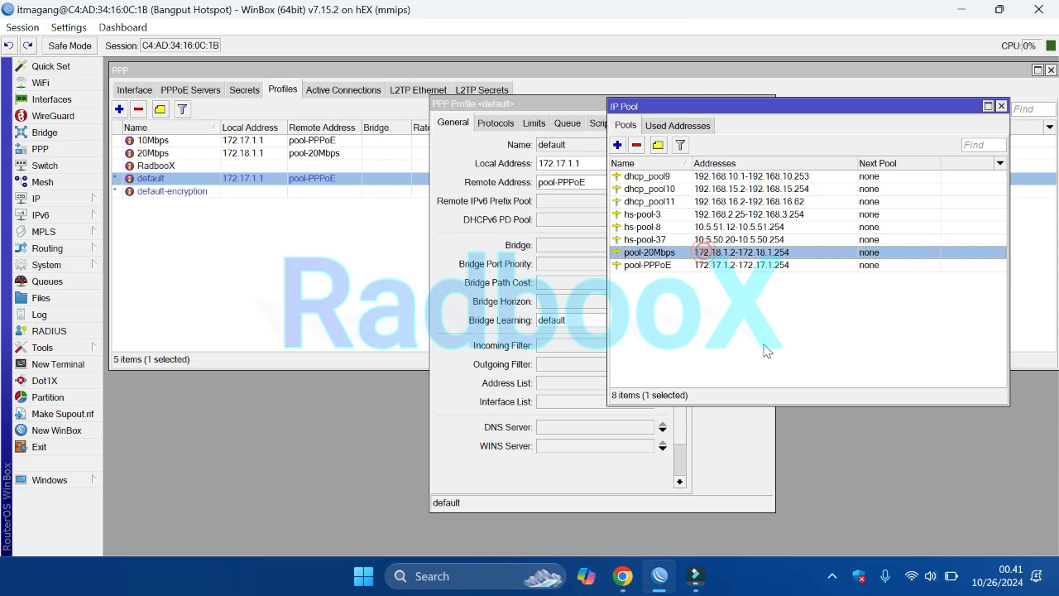
{"action": "left_click", "coordinate": [704, 176]}
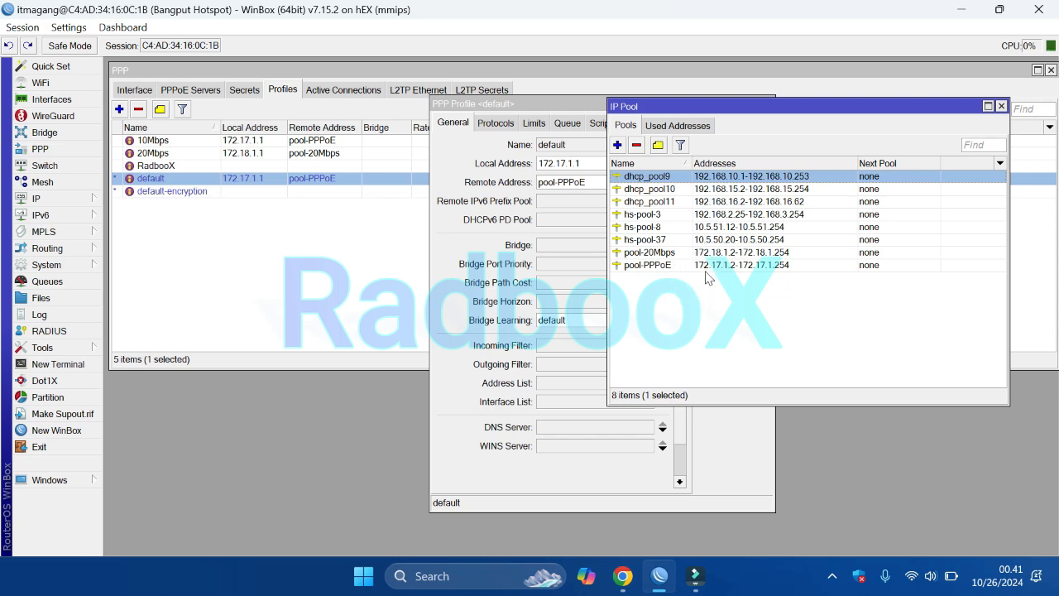
{"action": "left_click_drag", "start_coordinate": [678, 106], "coordinate": [710, 105]}
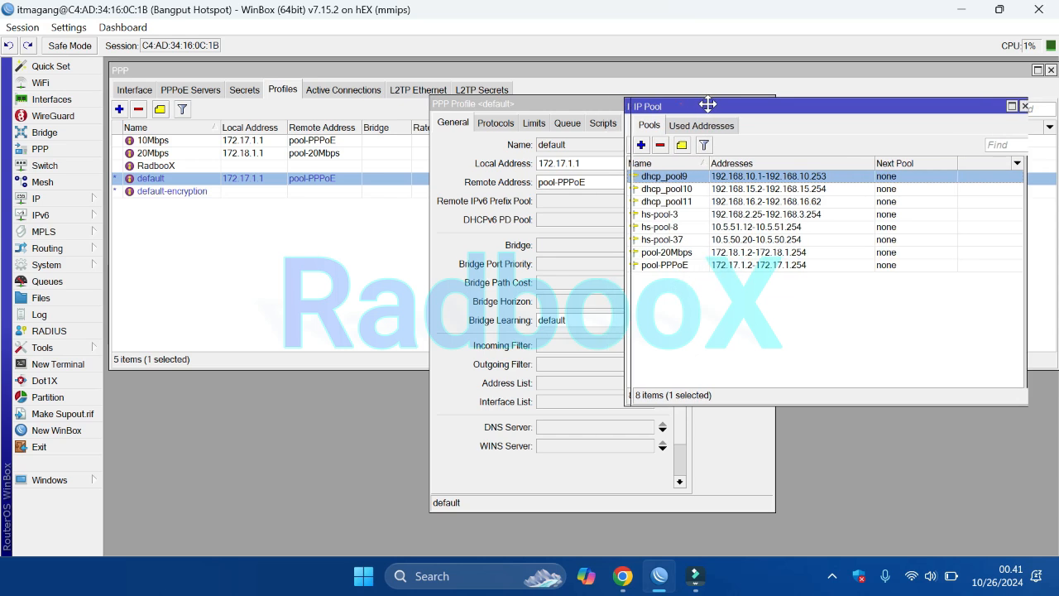
{"action": "left_click", "coordinate": [1031, 106]}
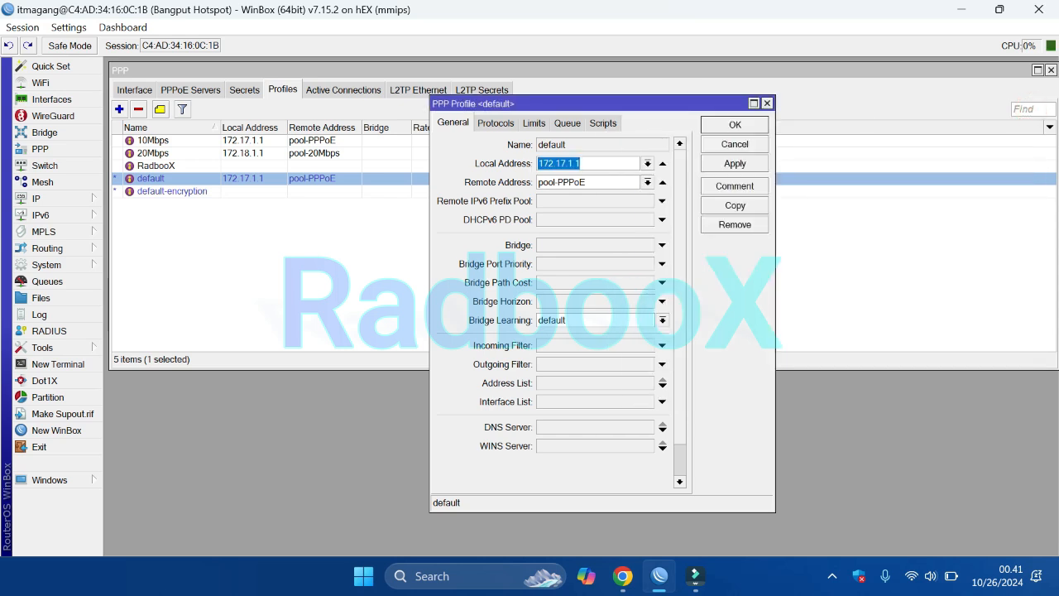